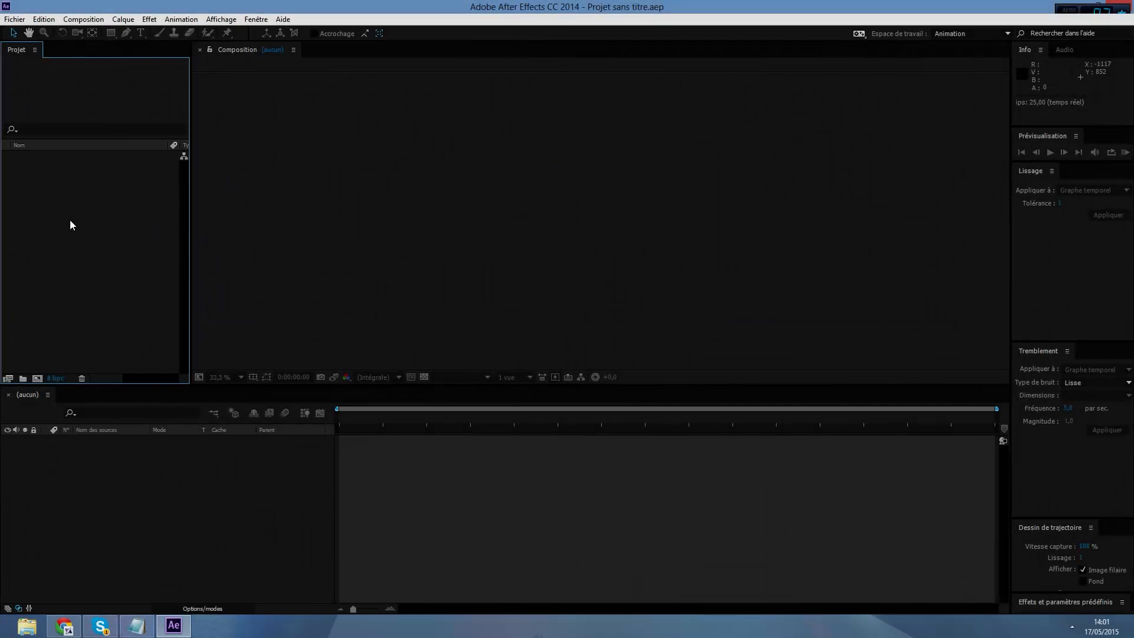
- Create a new composition with the HDTV 1080 25 preset, a 10-second duration and a white background
right_click(58, 226)
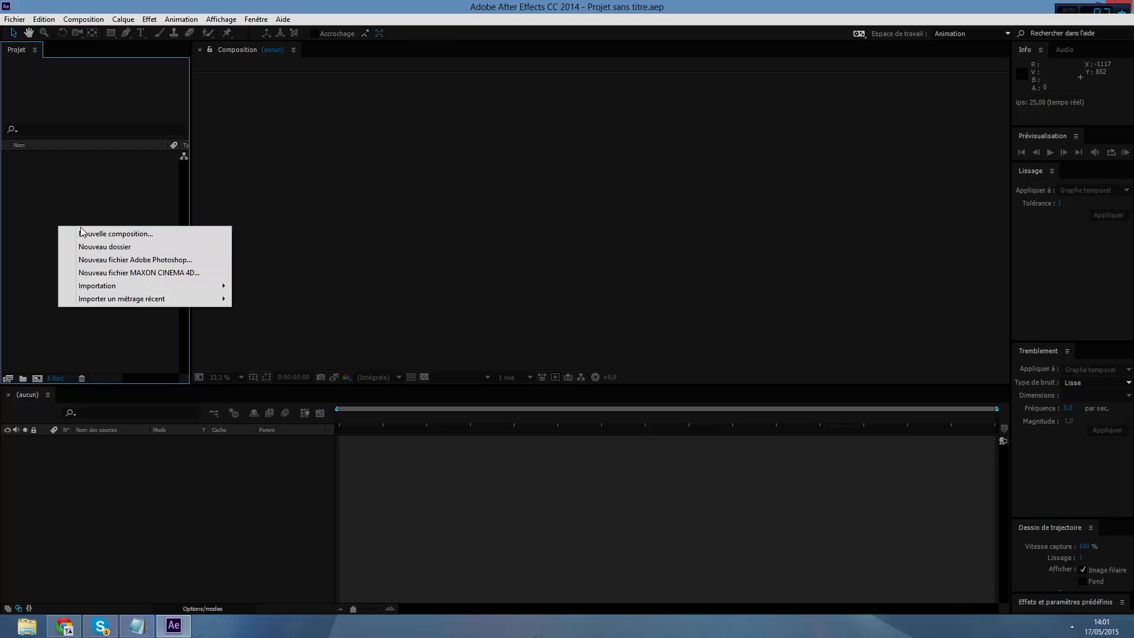
click(84, 233)
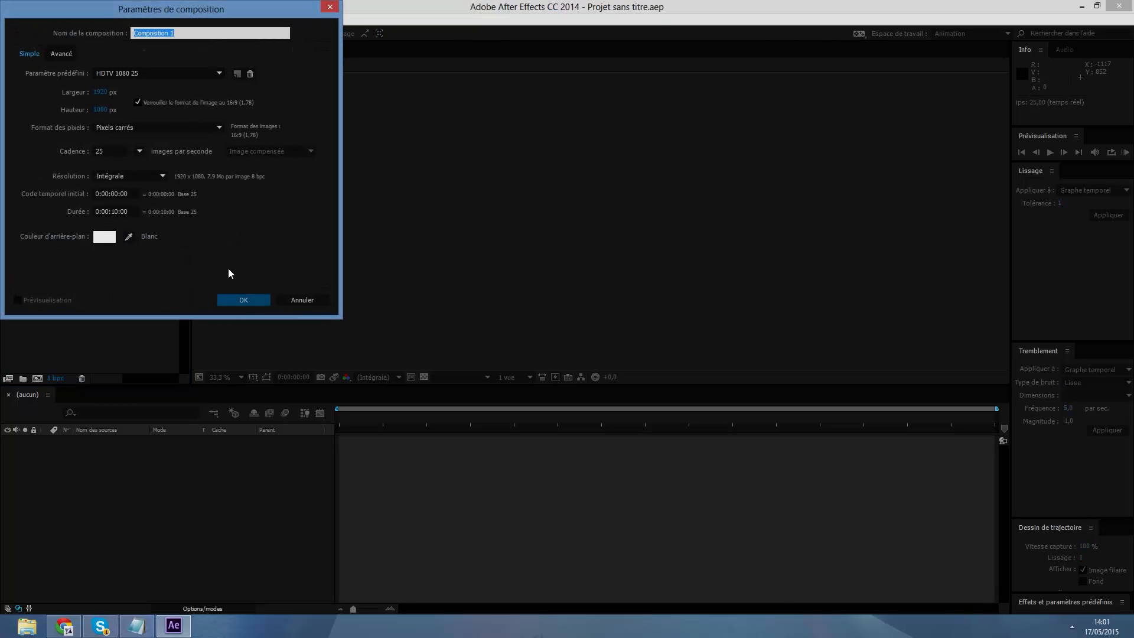
click(219, 299)
right_click(76, 481)
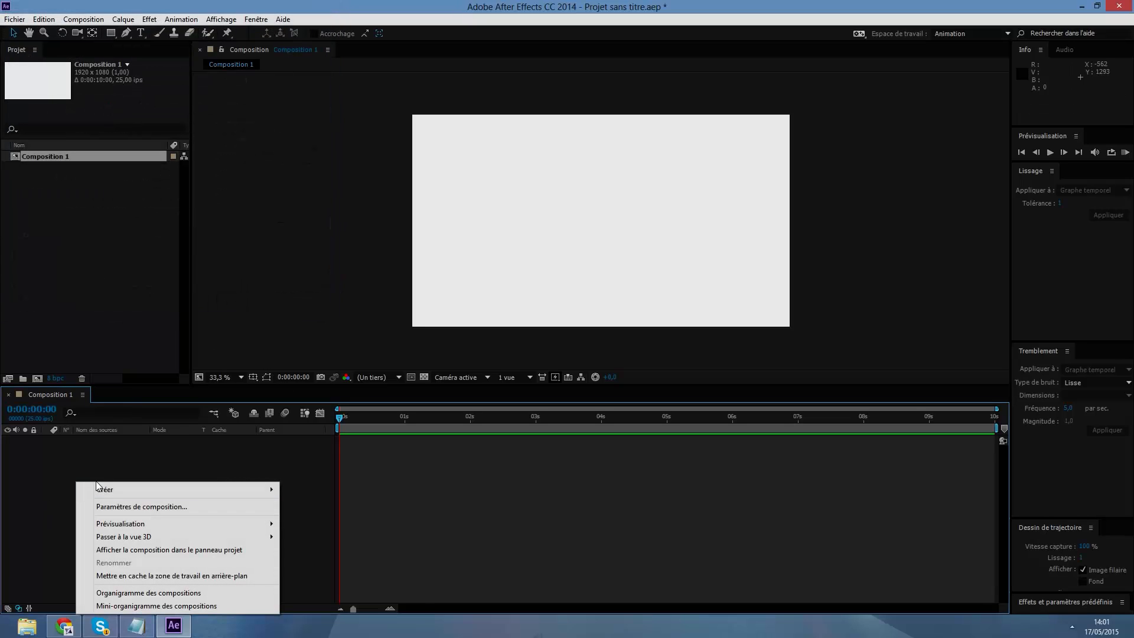
mouse_move(105, 491)
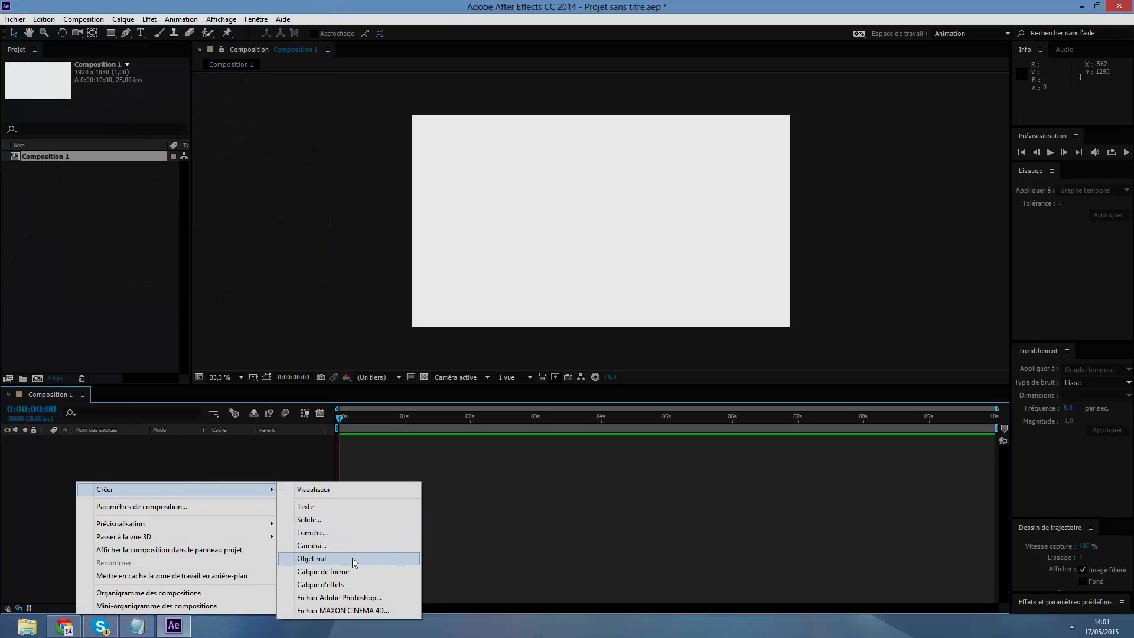
click(193, 423)
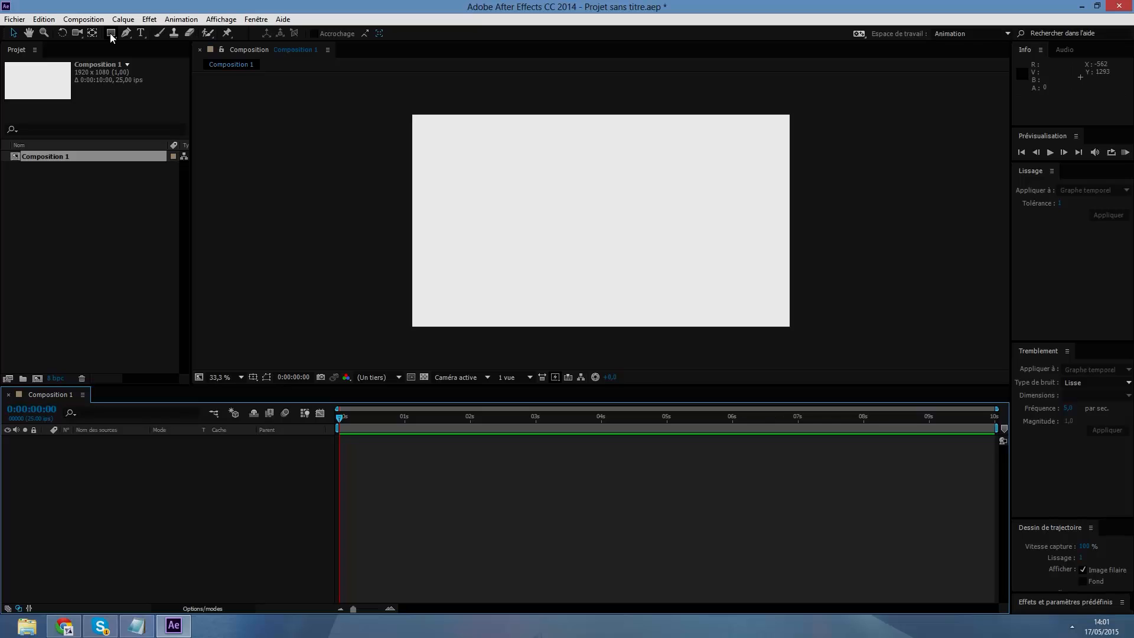
- Draw a green pentagon with the Polygon tool in the upper-left area of the composition frame
drag(110, 33, 185, 70)
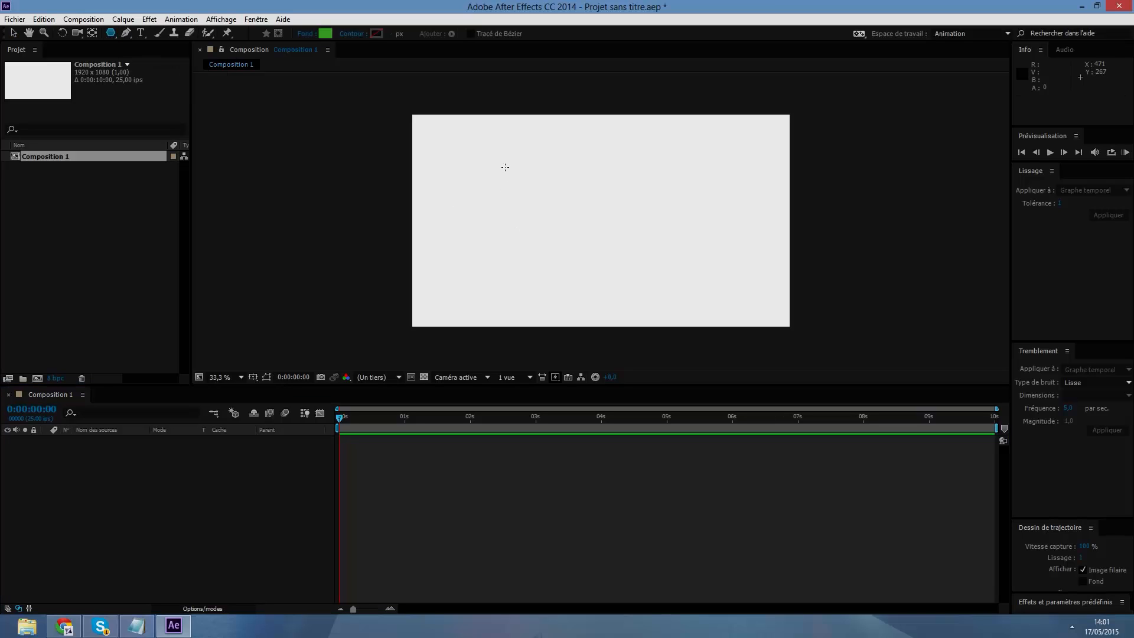
drag(505, 167, 534, 190)
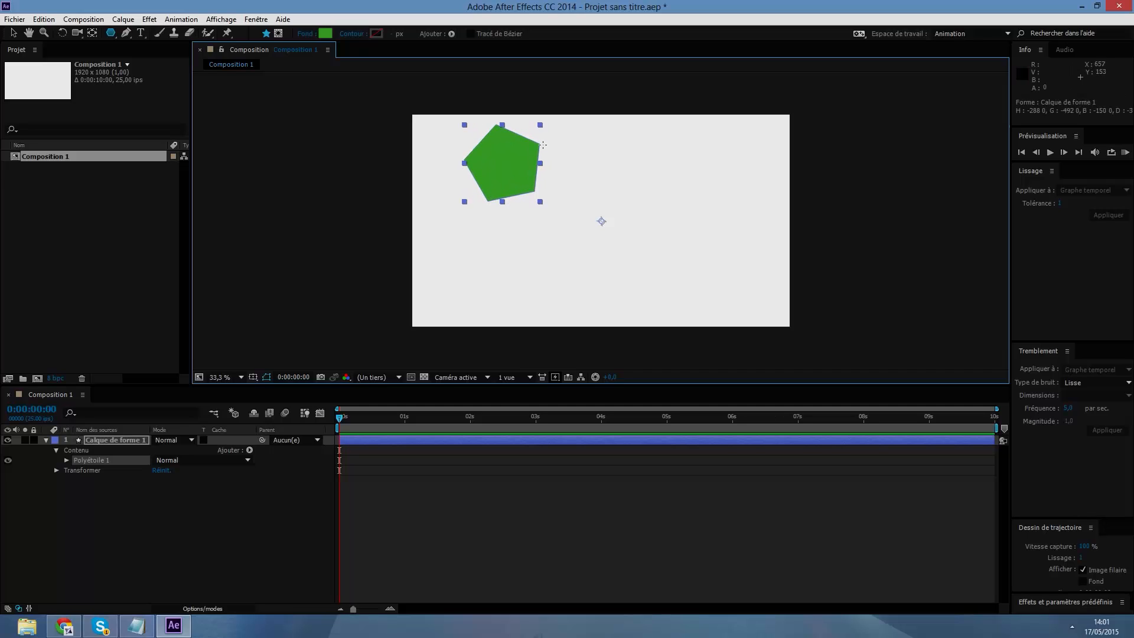
key(v)
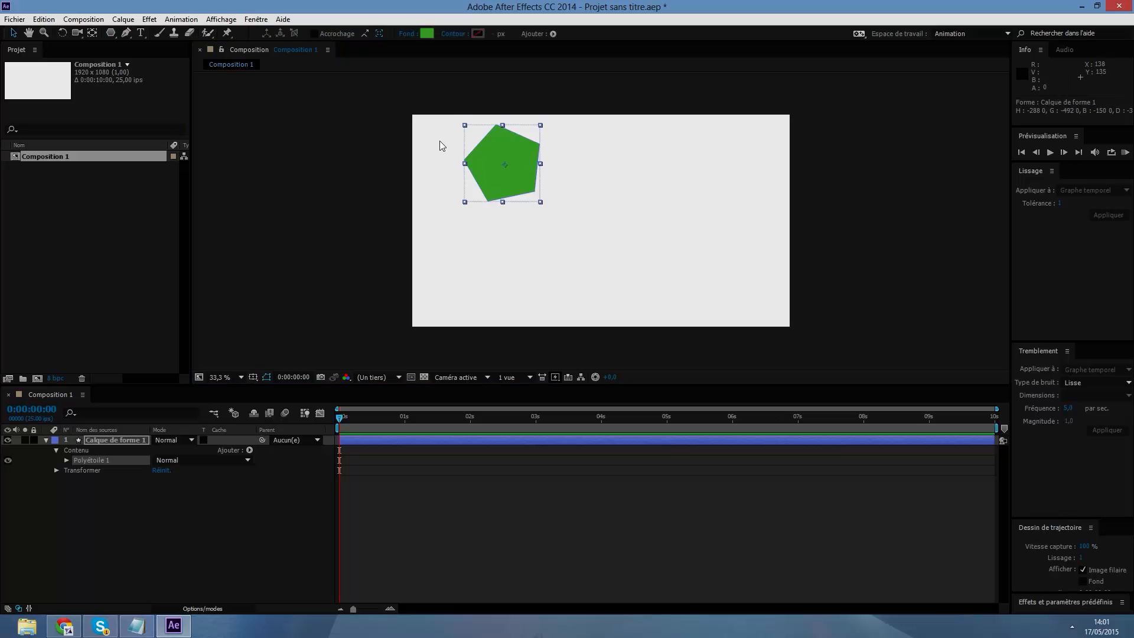
- Move the pentagon down toward the vertical middle of the frame's left half and enlarge it
drag(497, 167, 507, 217)
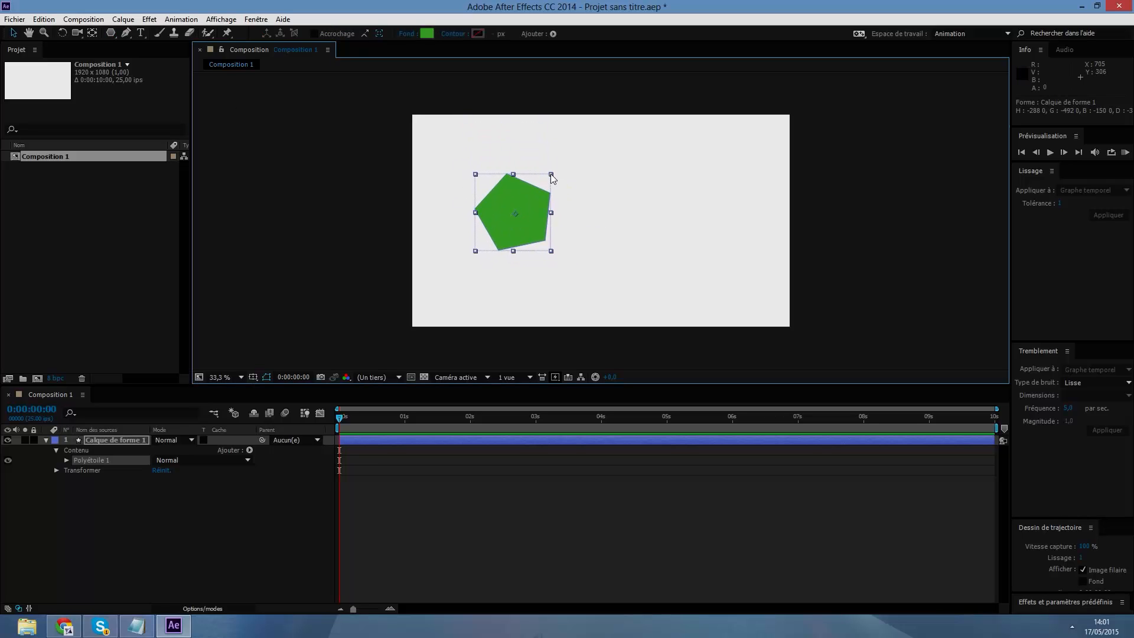
drag(551, 175, 569, 160)
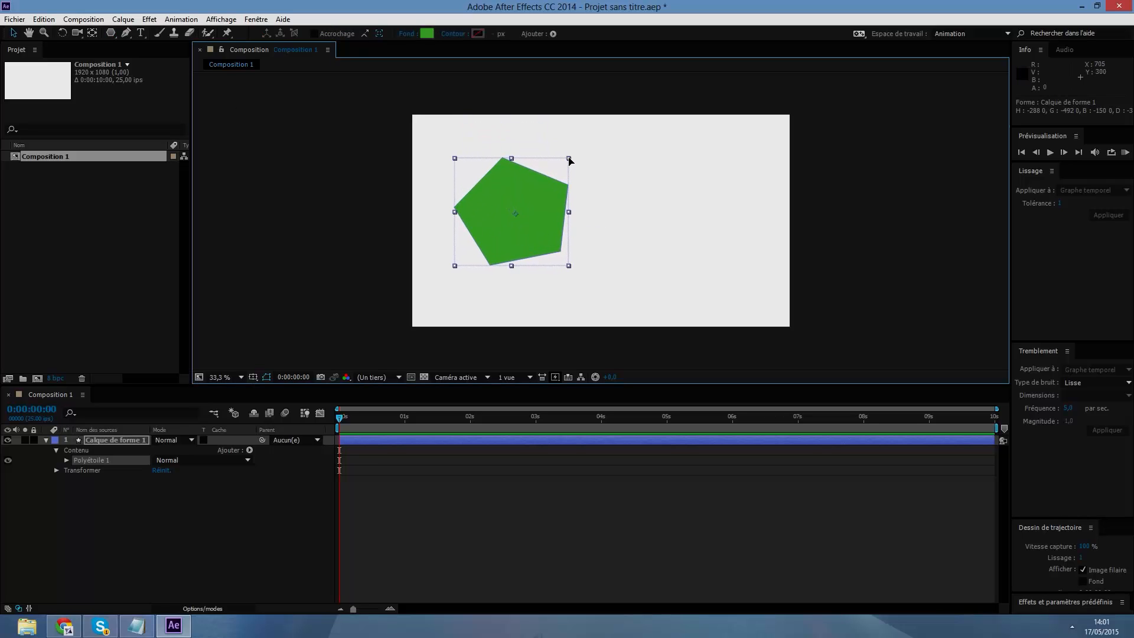
click(605, 205)
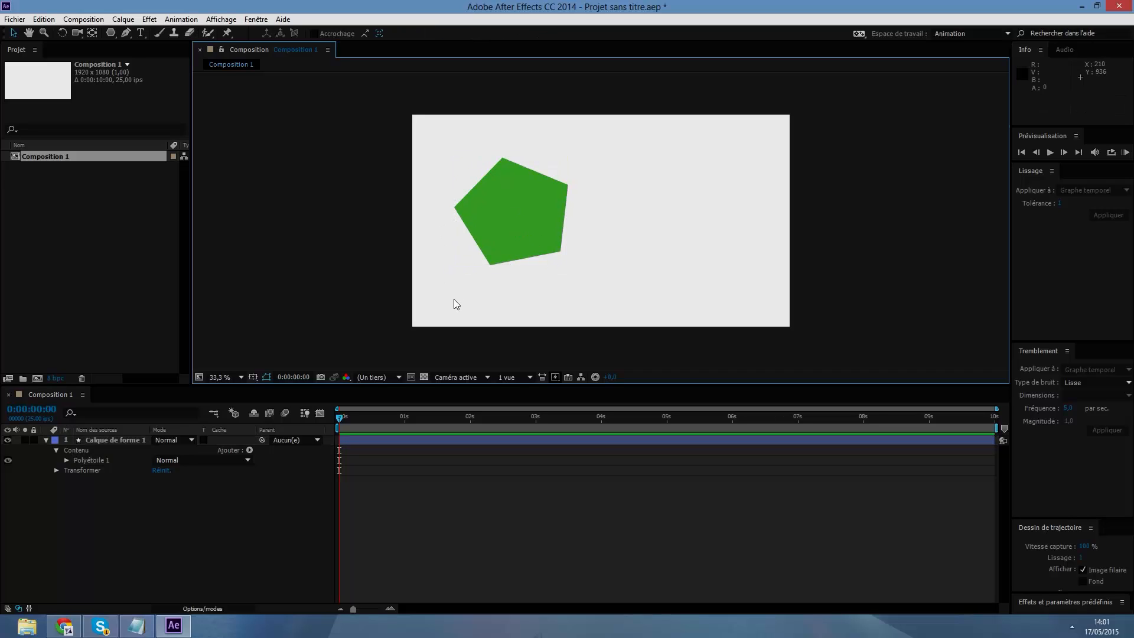
- Expand the pentagon's path and fill properties in the shape layer, and look through its stroke properties
click(70, 459)
click(66, 460)
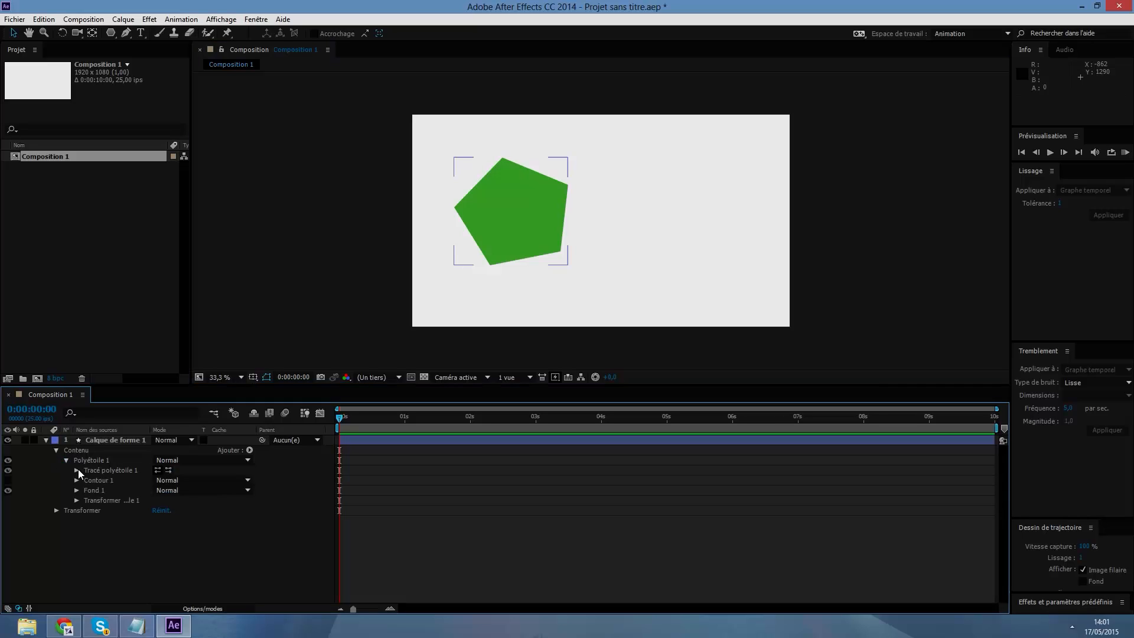
click(76, 470)
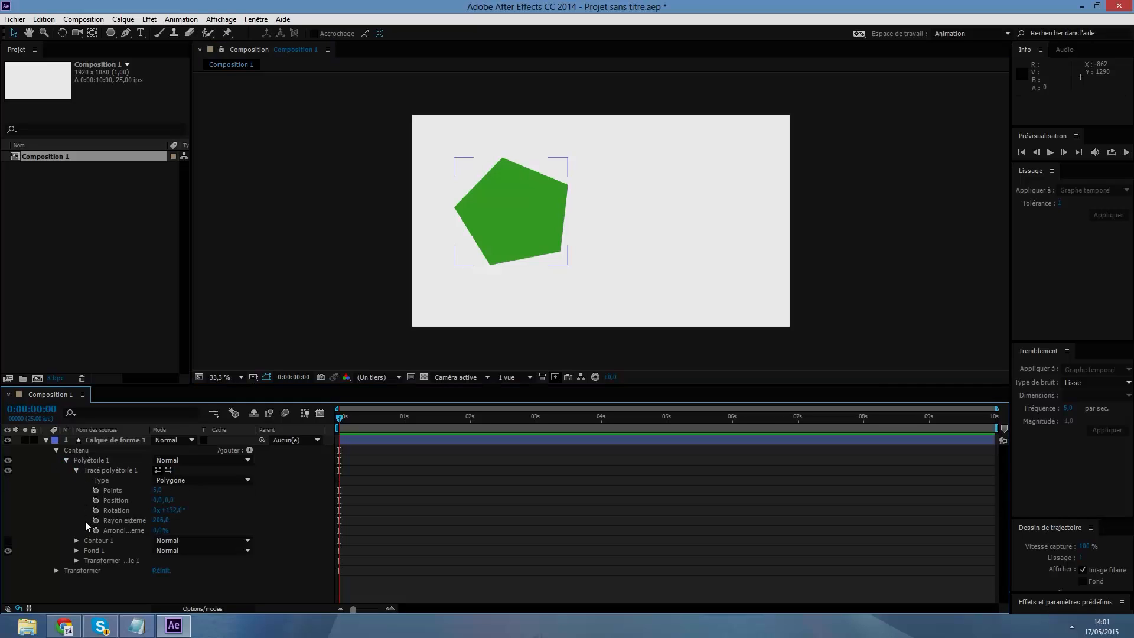
click(77, 540)
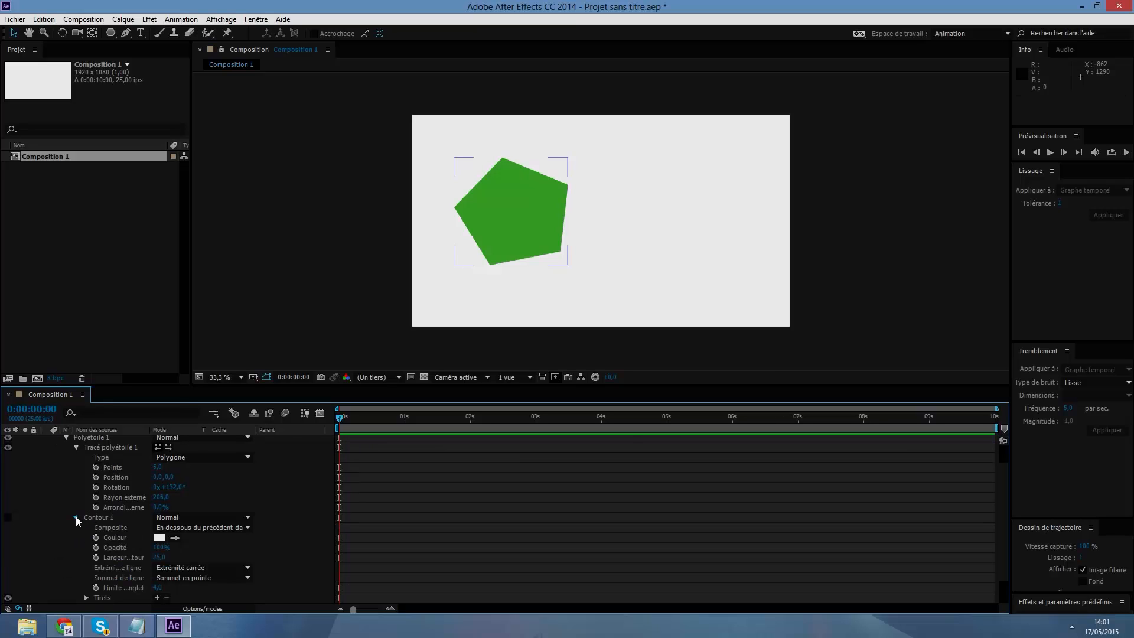
click(76, 517)
click(77, 550)
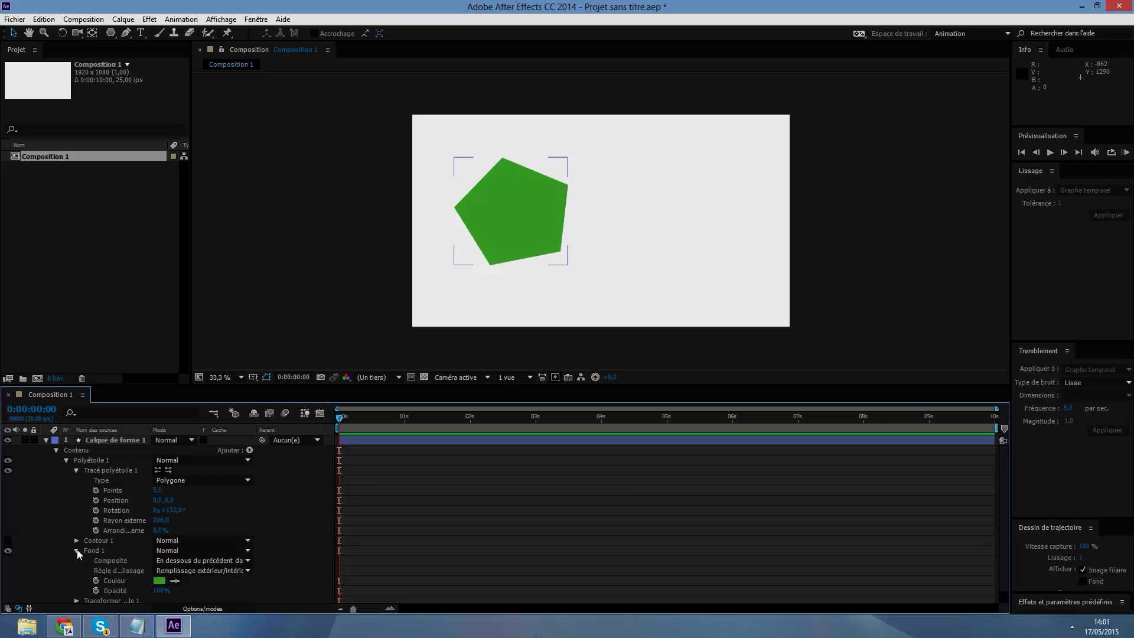
- Try a darker green as the pentagon's fill colour and discard the change
click(160, 581)
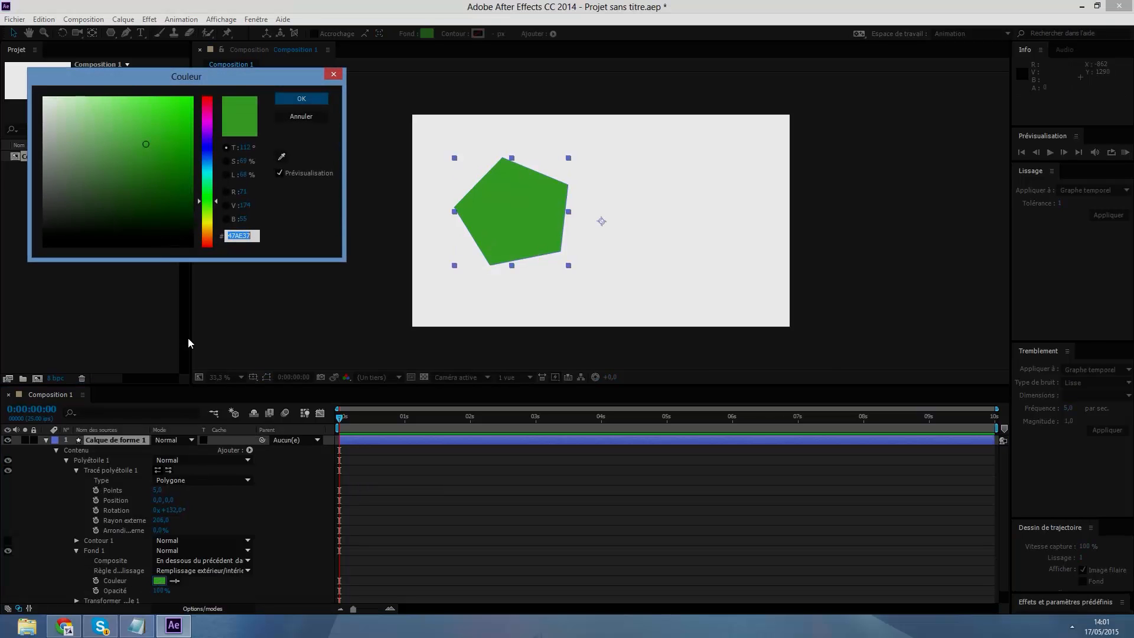
drag(177, 118, 182, 163)
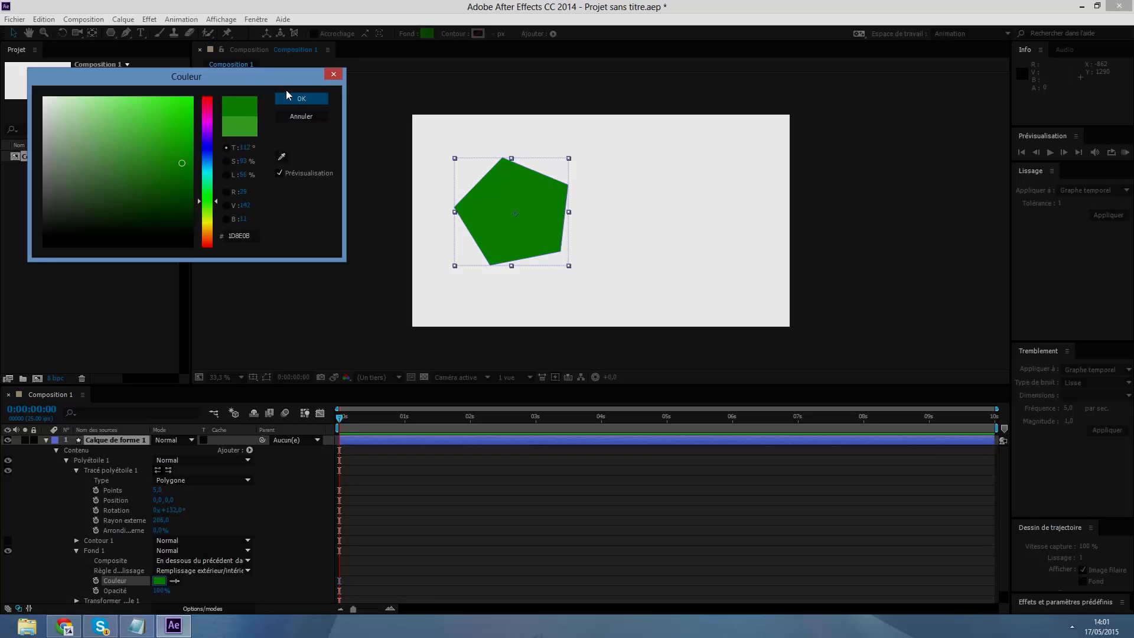
click(336, 75)
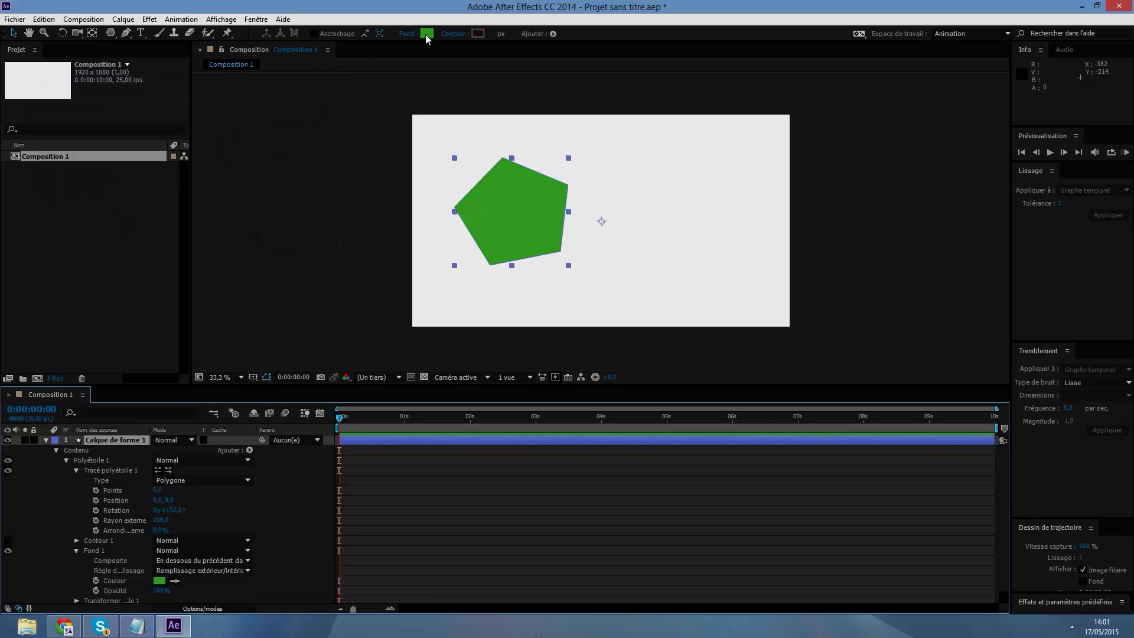
- Give the pentagon a solid green 25 px outline and set its fill to none
alt+click(478, 36)
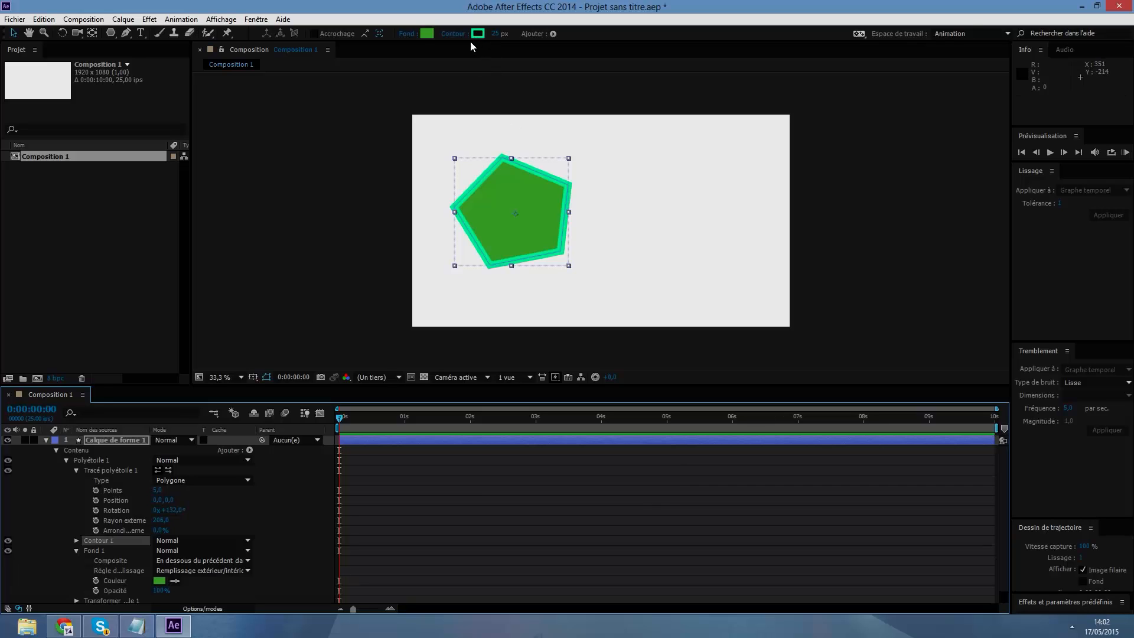
alt+click(425, 34)
alt+click(425, 34)
alt+click(425, 35)
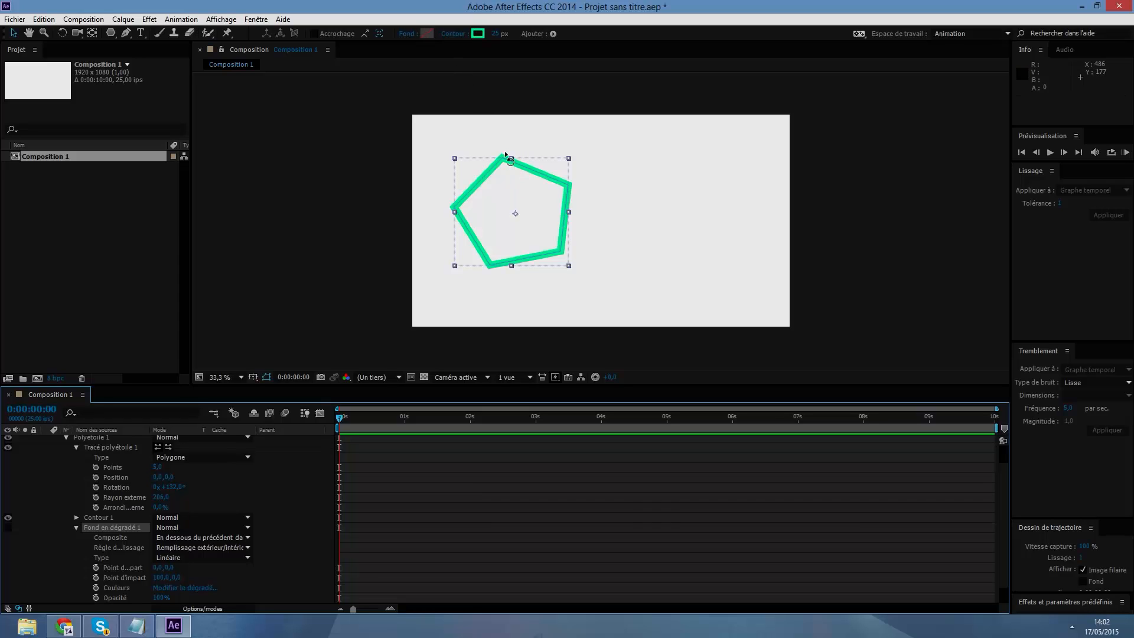
click(569, 157)
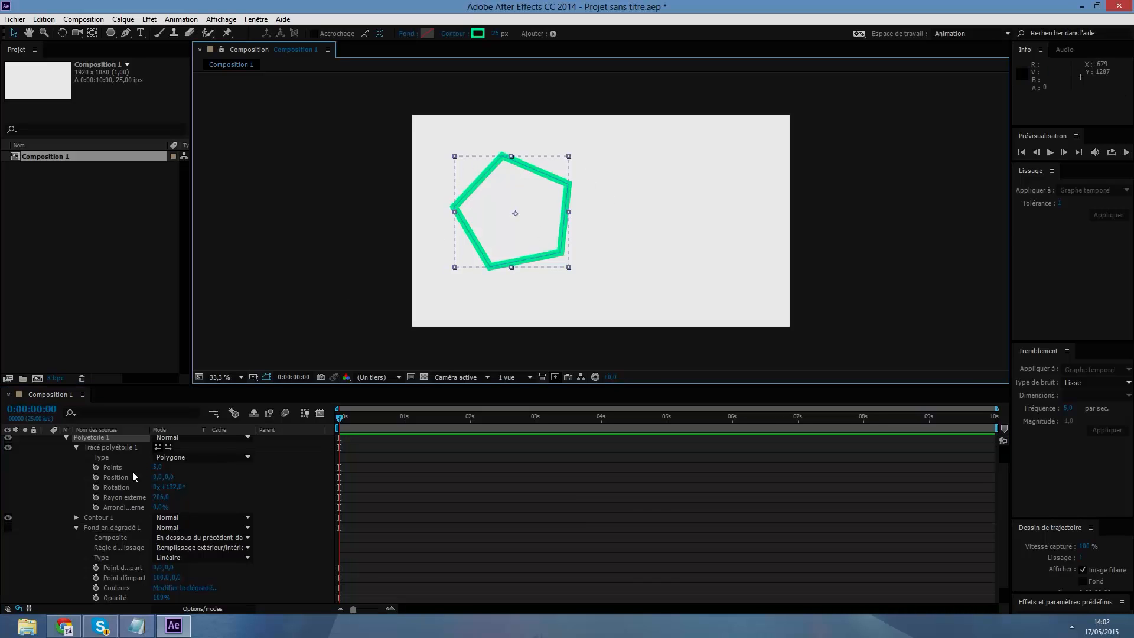
- Look through the properties of the pentagon's stroke and collapse its stroke and gradient fill groups
click(89, 438)
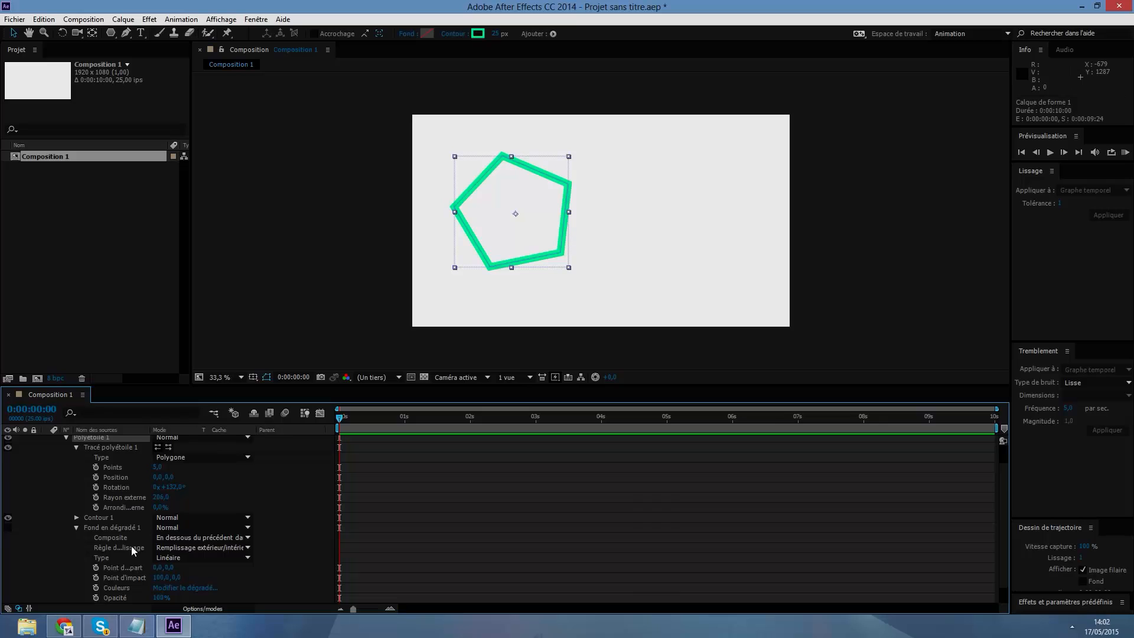
scroll(130, 532, down, 2)
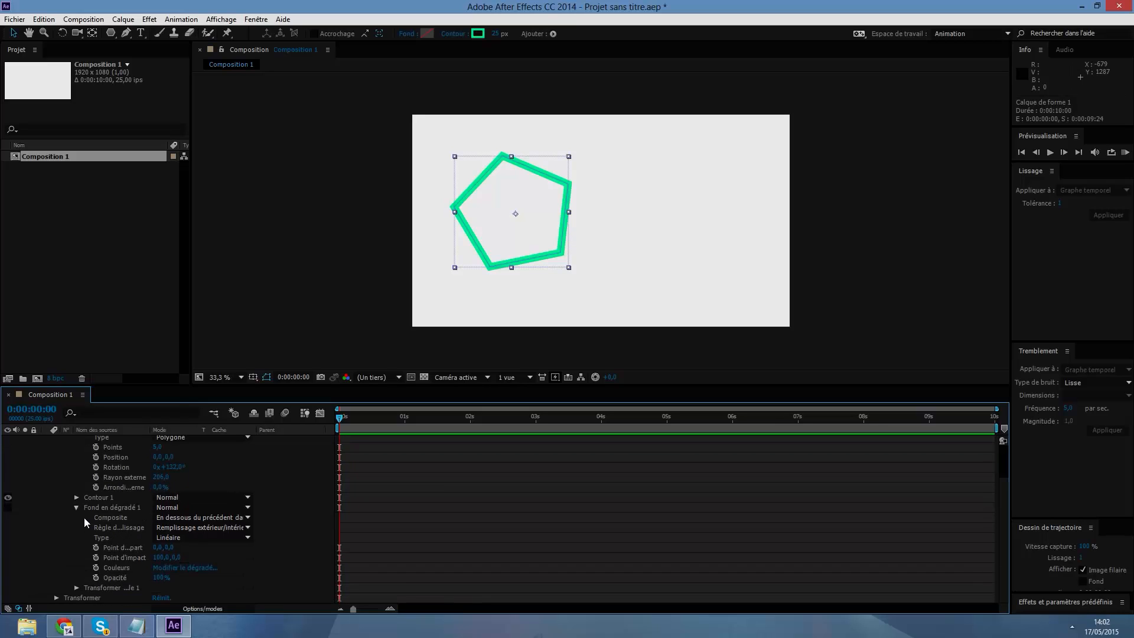
click(76, 497)
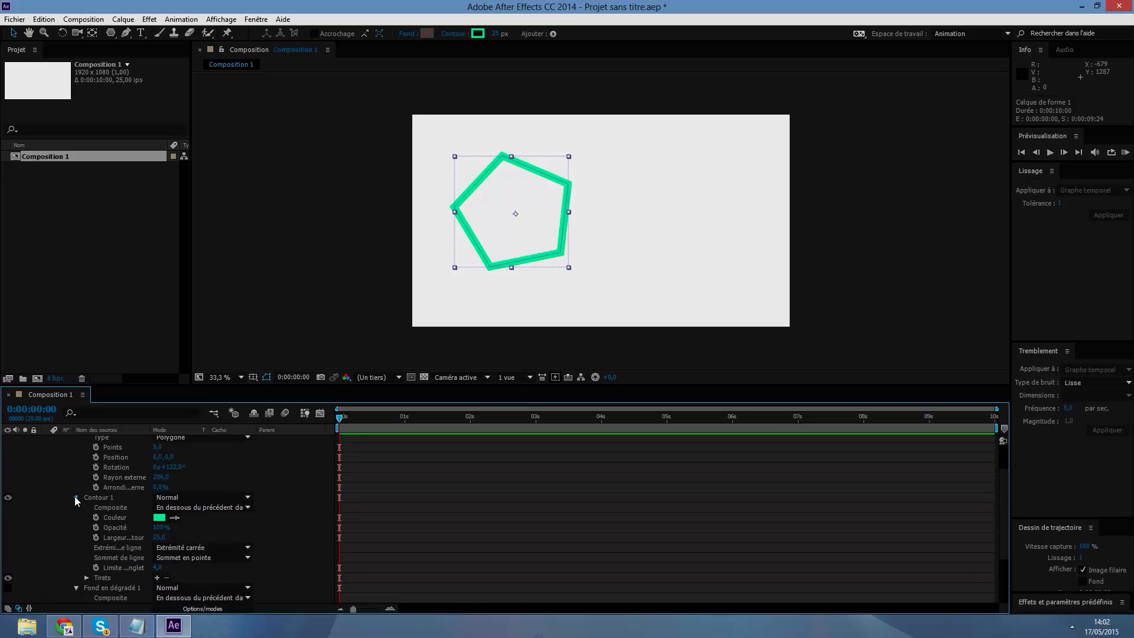
click(76, 497)
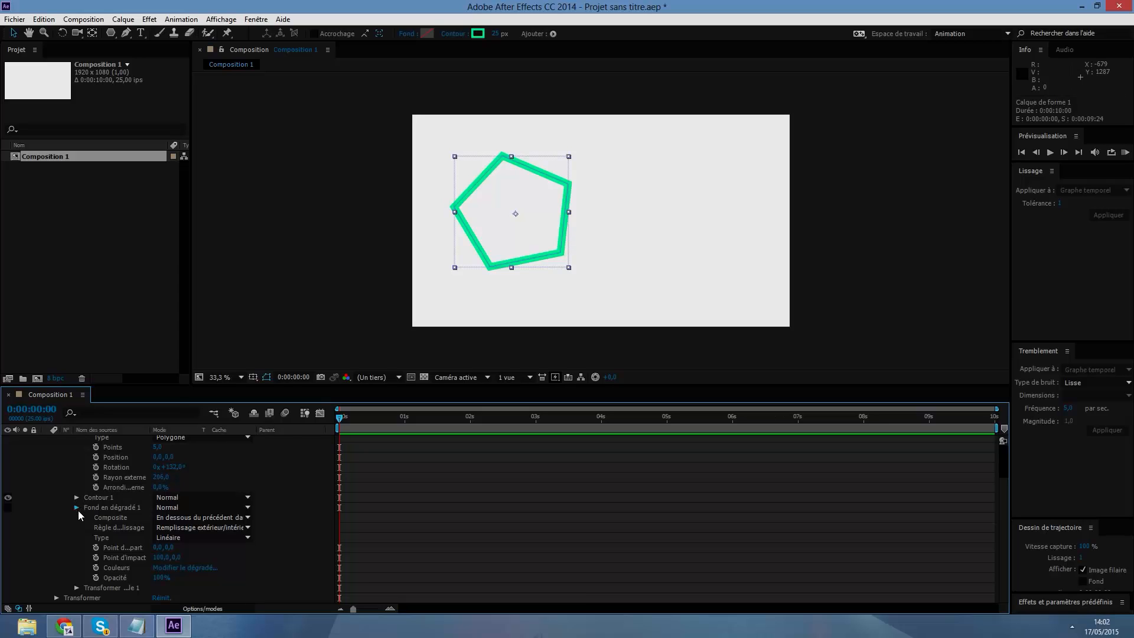
click(78, 510)
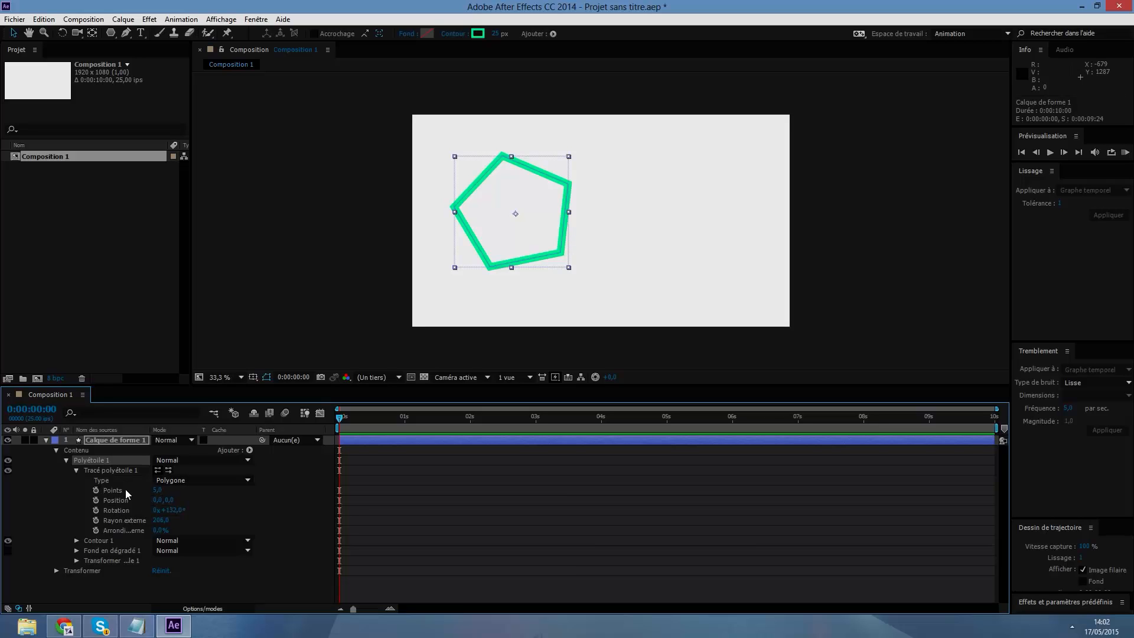
- Try a value of 3 for the polygon's number of points, and return it to 5
drag(157, 493, 141, 489)
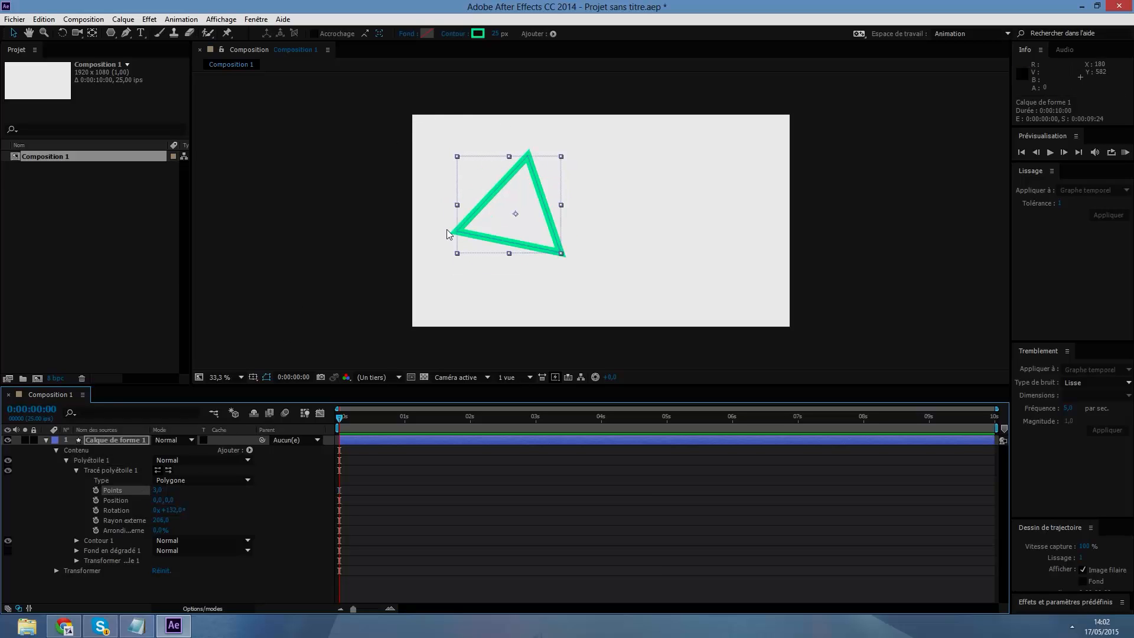
drag(158, 490, 122, 501)
mouse_move(115, 503)
mouse_down()
mouse_move(189, 498)
mouse_move(121, 509)
mouse_up()
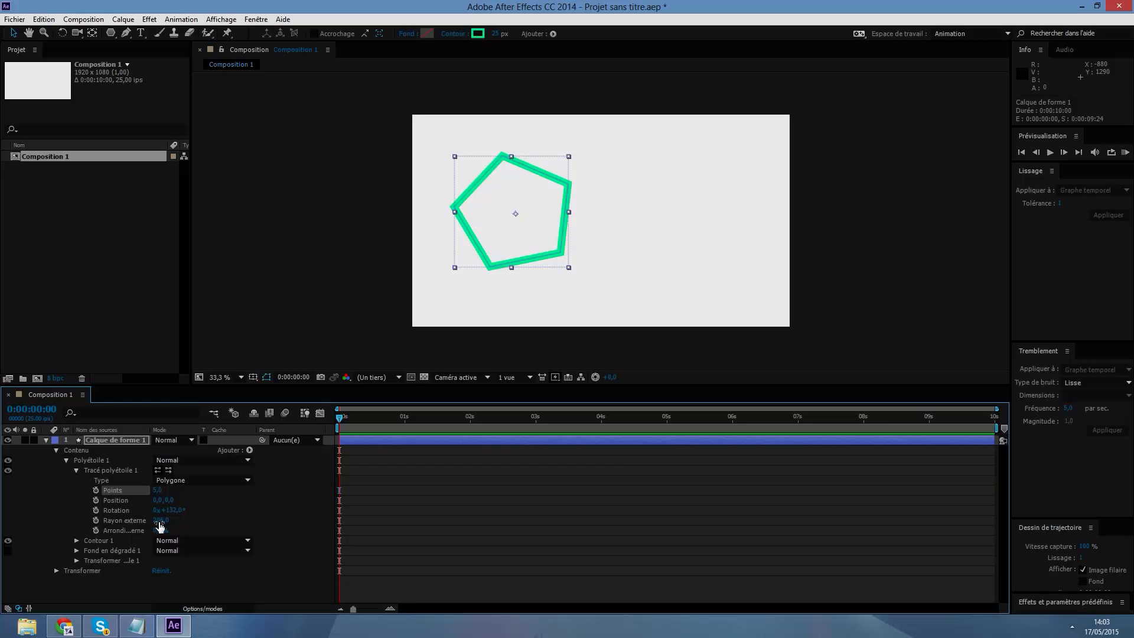
- Start an expression on the polygon's outer radius (Rayon externe) with "(100-", with the Contour 1 properties expanded
alt+click(96, 521)
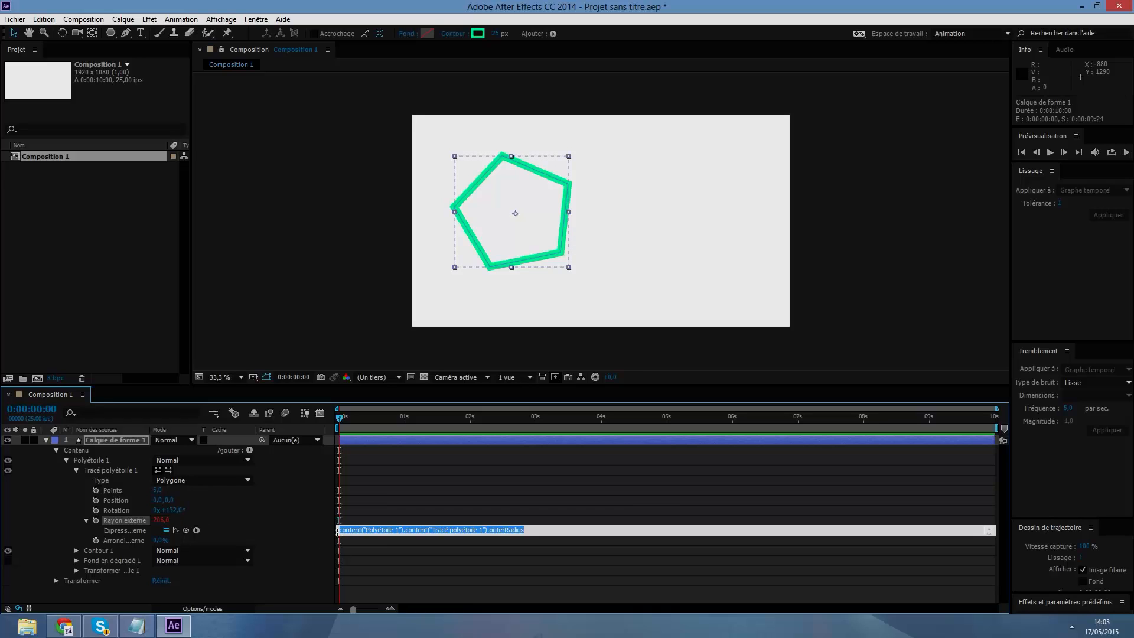
click(76, 550)
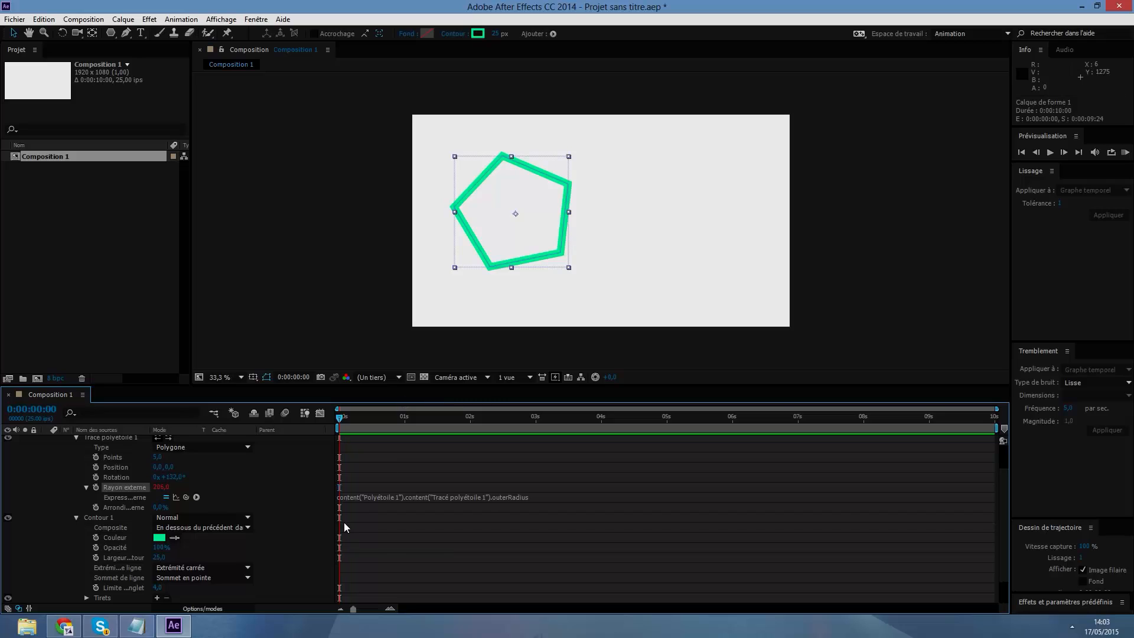
click(523, 499)
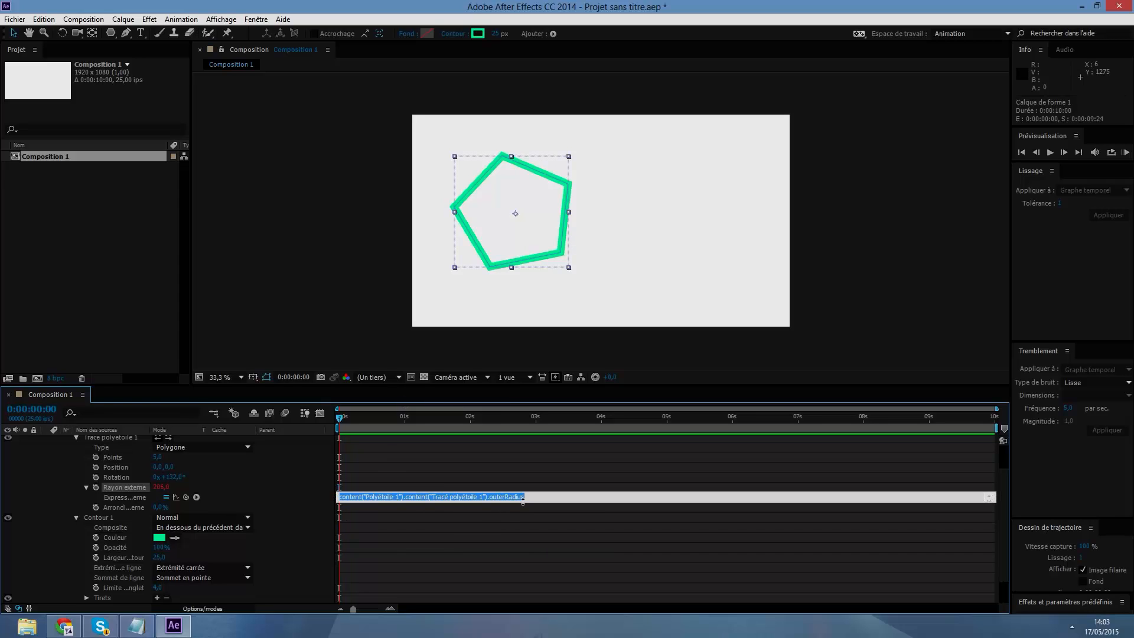
key(BackSpace)
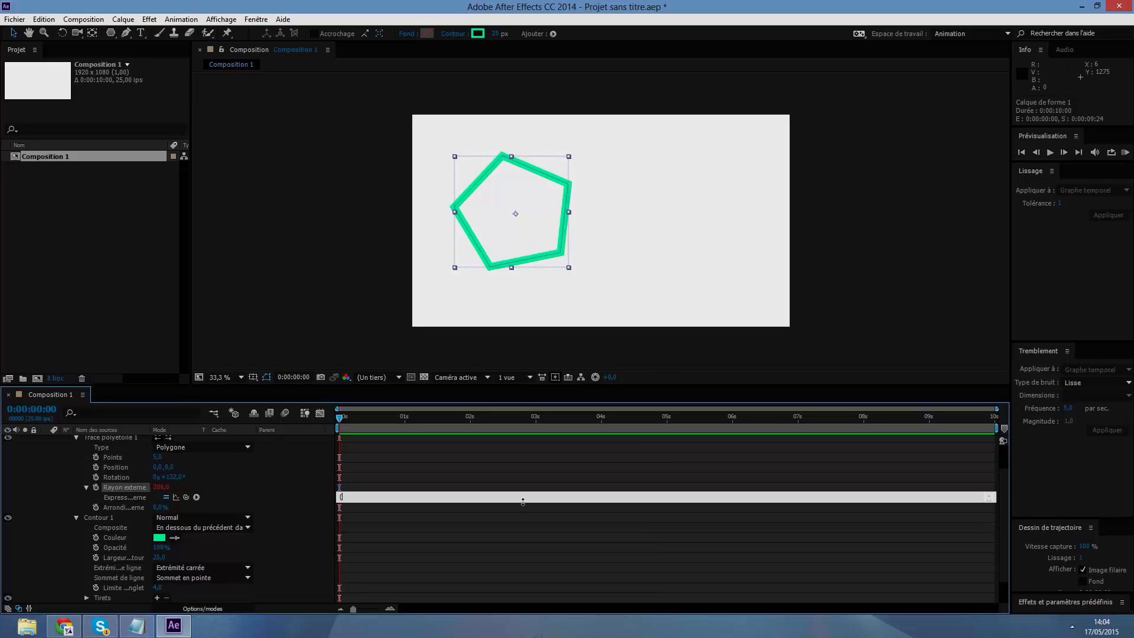
text(100-)
- Complete the outer radius expression with a link to Contour 1's stroke width, closing the bracket and multiplying by 6, and move the layer to 1044, 576
drag(185, 497, 132, 557)
drag(186, 498, 136, 559)
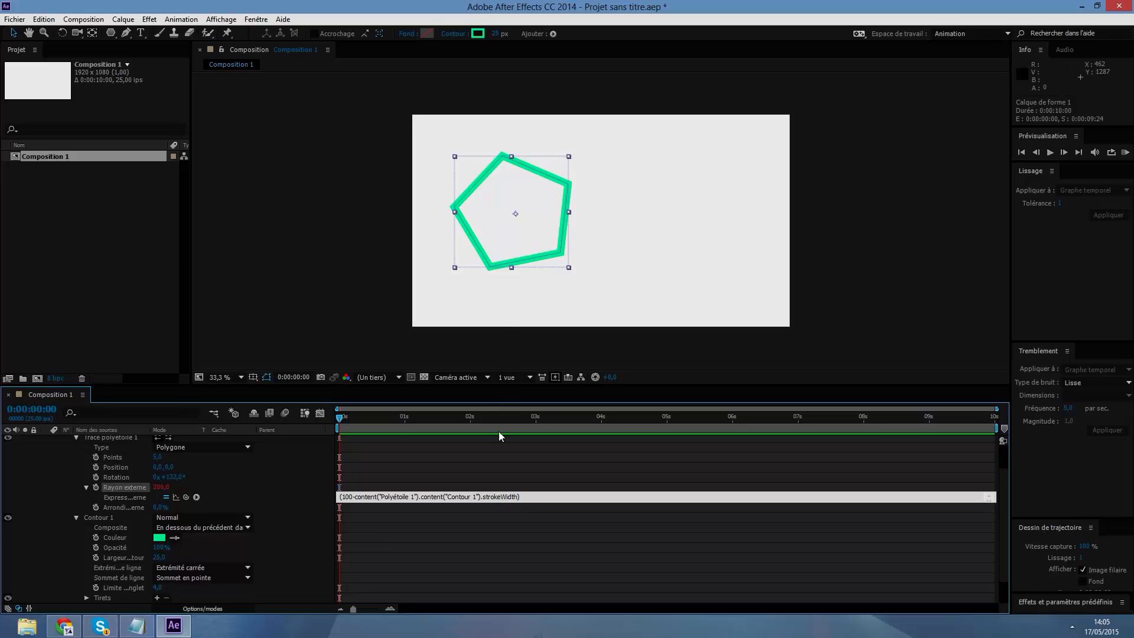
click(516, 497)
text(*6)
key(Return)
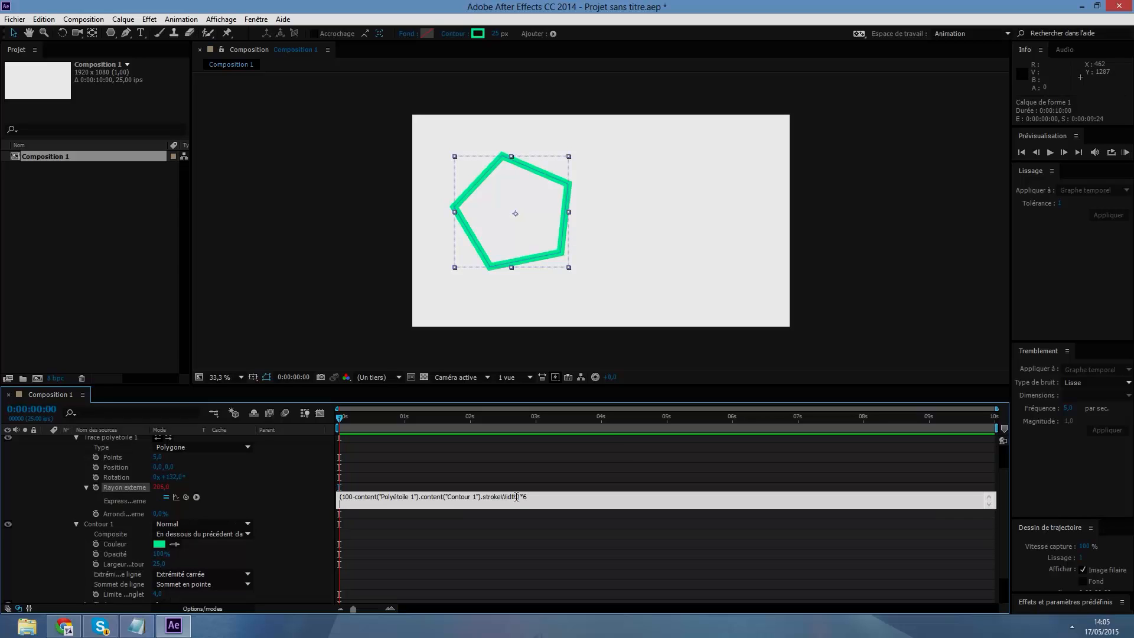
click(555, 560)
mouse_move(549, 222)
mouse_down()
mouse_move(597, 247)
mouse_move(561, 226)
mouse_up()
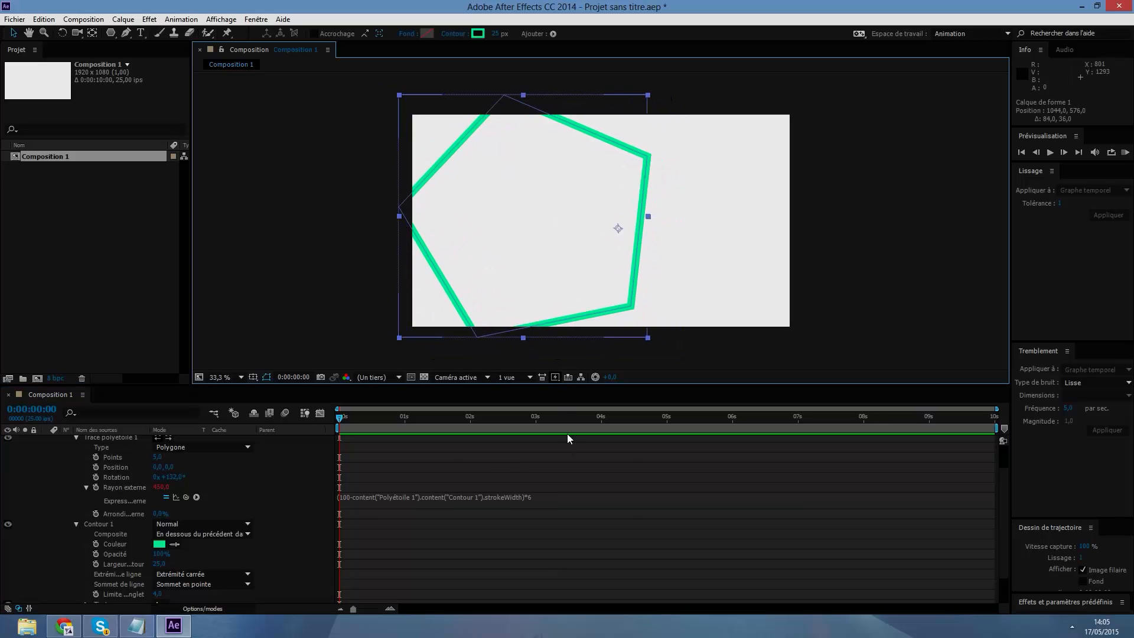
- Change the multiplier in the outer radius expression to 4 and move the shape layer to 1047, 594
click(536, 498)
click(530, 497)
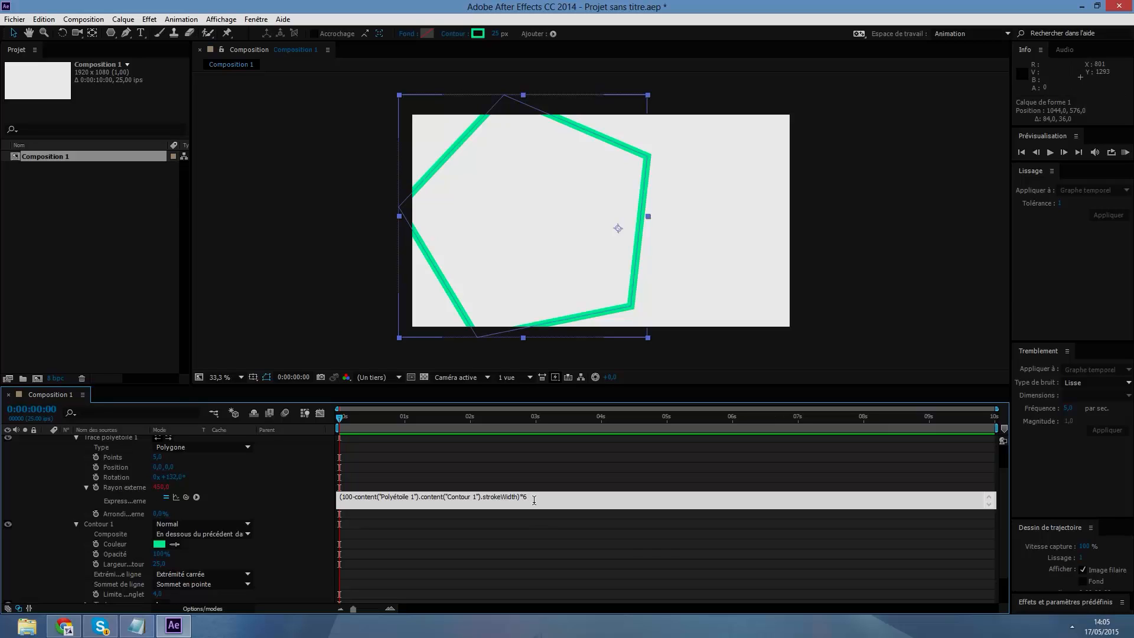
key(ctrl+a)
key(BackSpace)
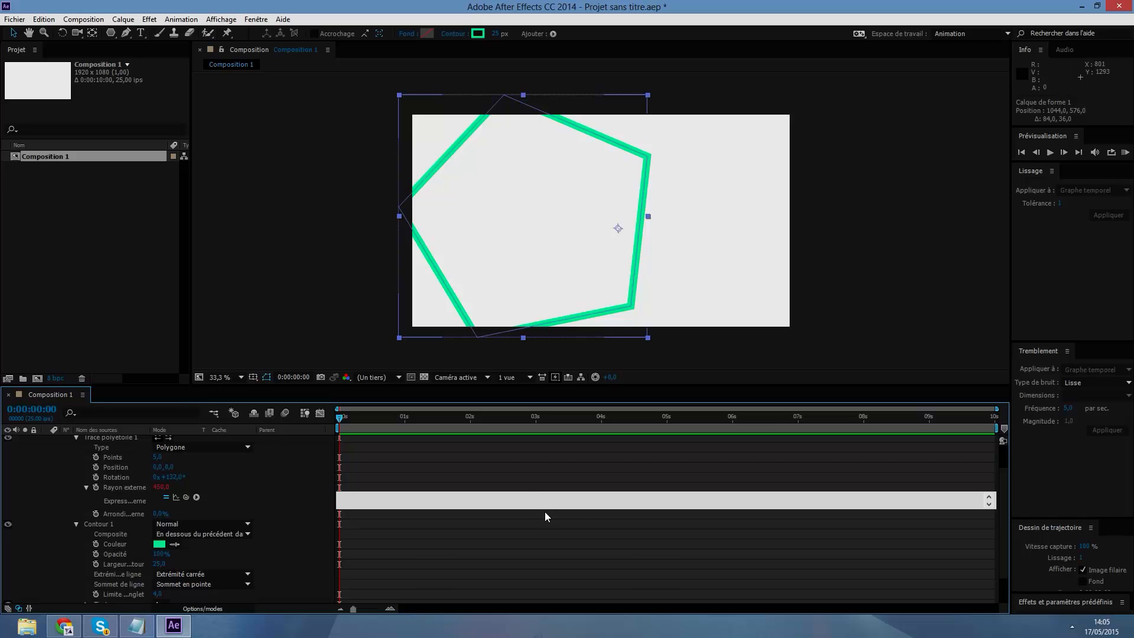
text((100-content("Polyétoile 1").content("Contour 1").strokeWidth)*4)
click(595, 515)
key(Caps_Lock)
key(Caps_Lock)
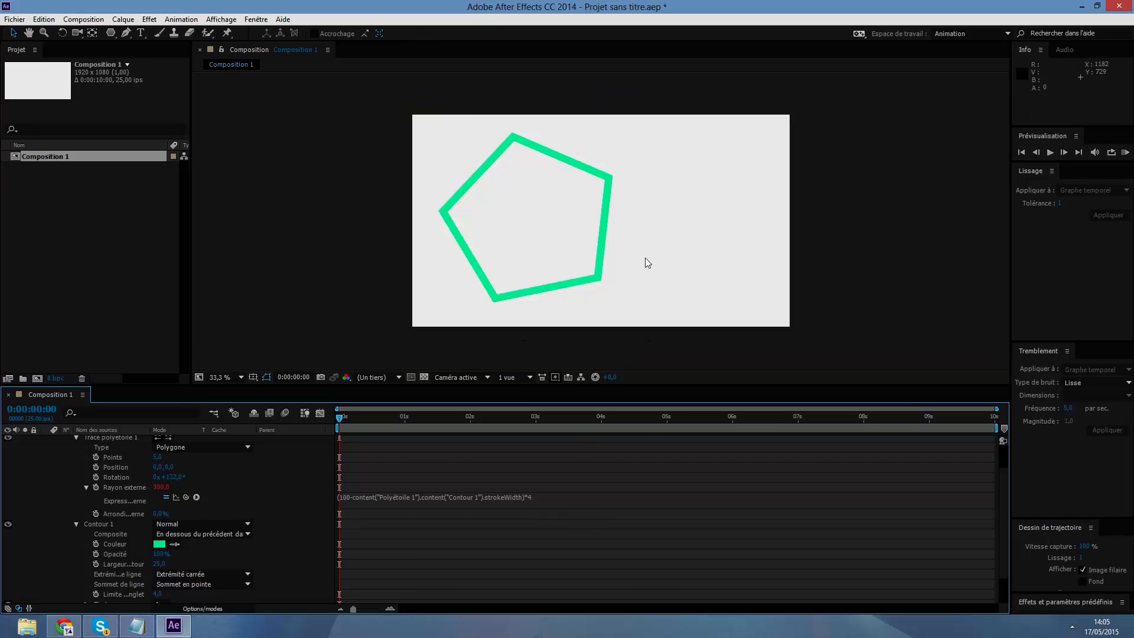
mouse_move(587, 278)
mouse_down()
mouse_move(605, 267)
mouse_move(583, 284)
mouse_up()
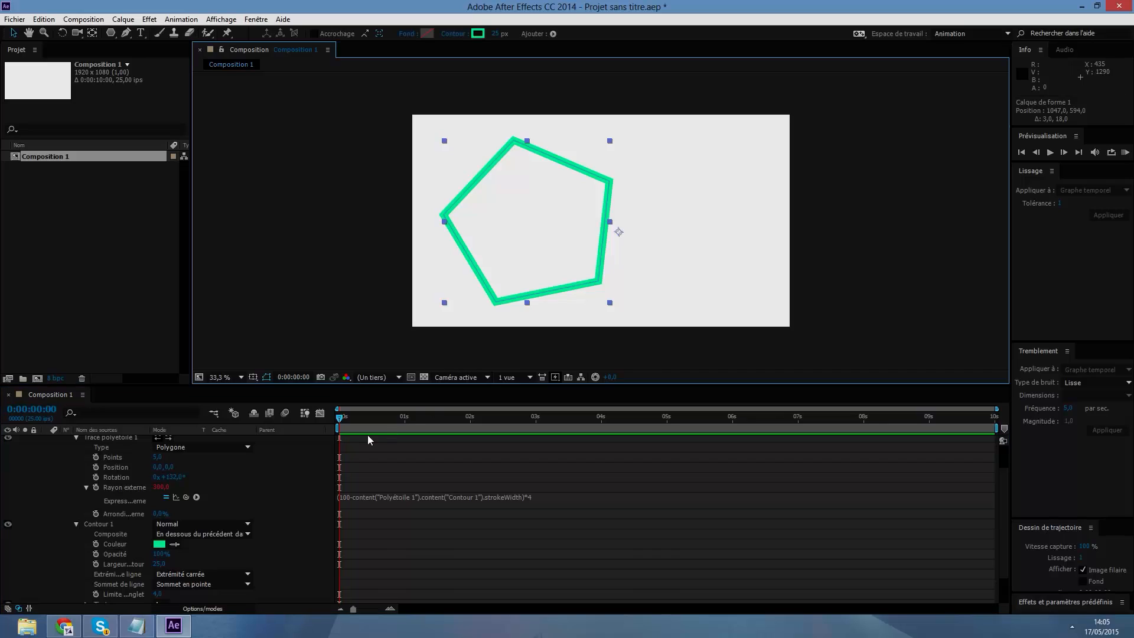
- Keyframe Contour 1's stroke width at 0:00:01:00 with a value of 100
mouse_move(342, 422)
mouse_down()
mouse_move(669, 422)
mouse_move(339, 422)
mouse_up()
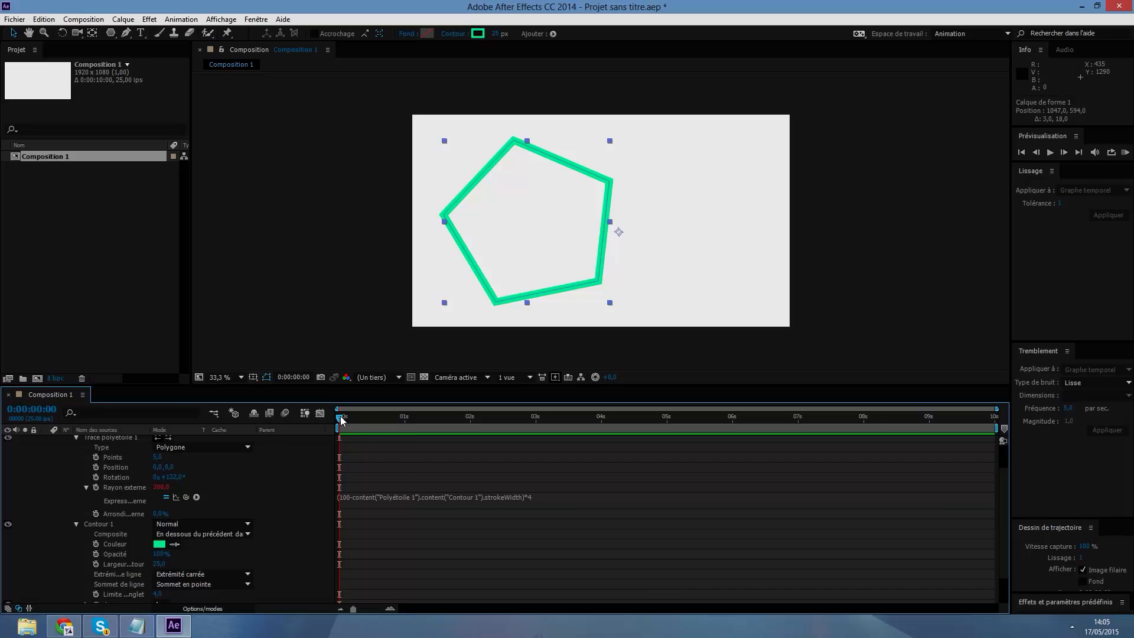
click(405, 421)
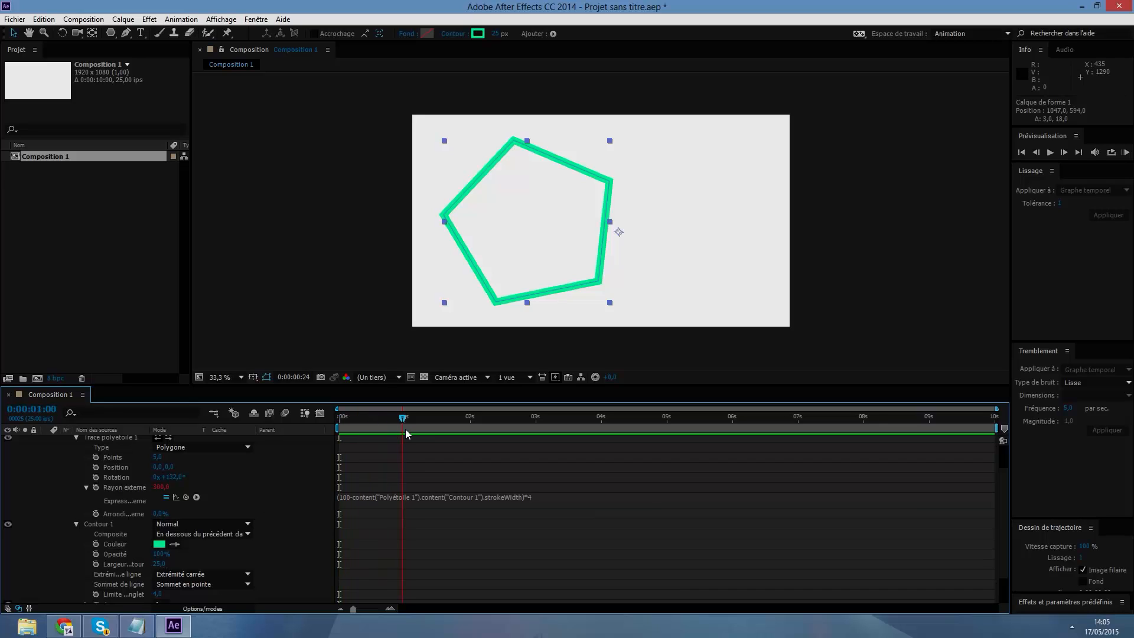
click(96, 564)
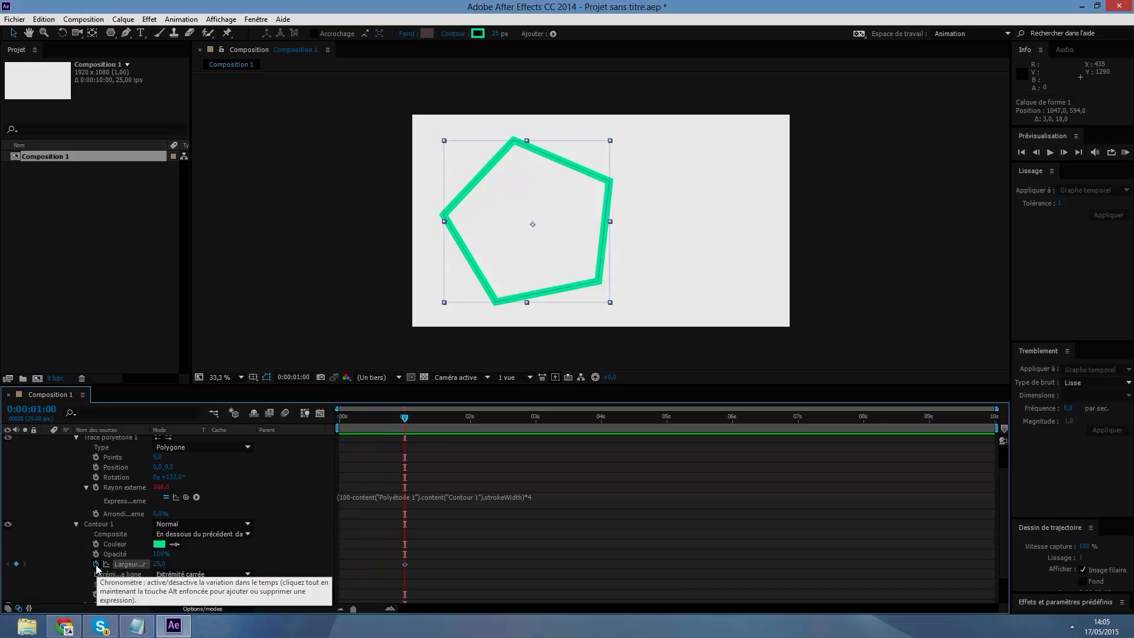
click(157, 563)
key(BackSpace)
text(100)
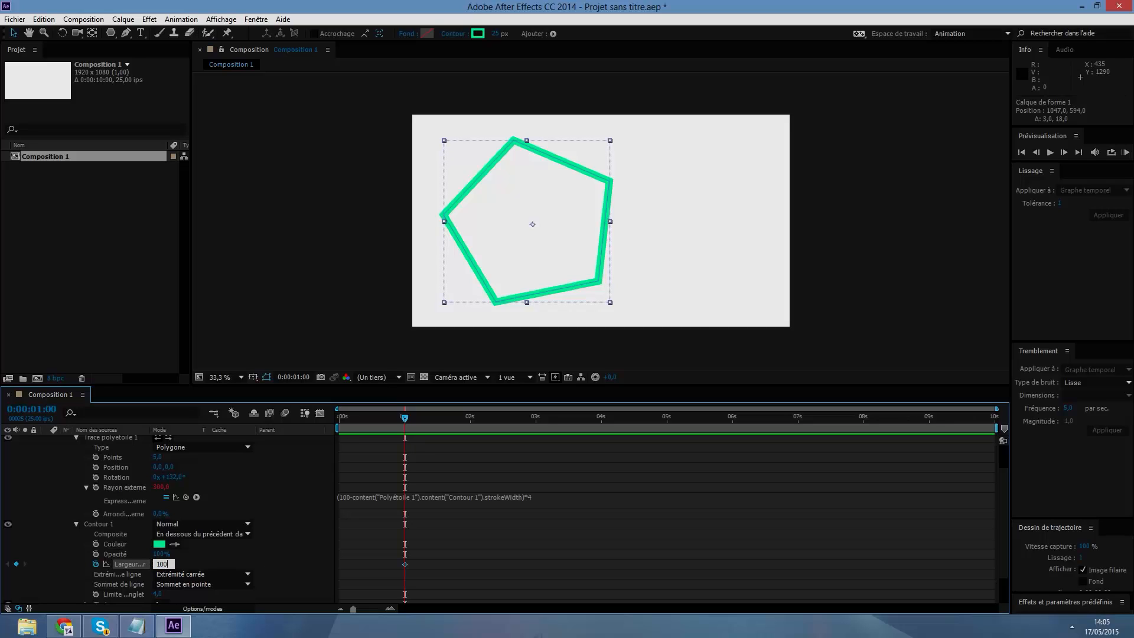
key(Return)
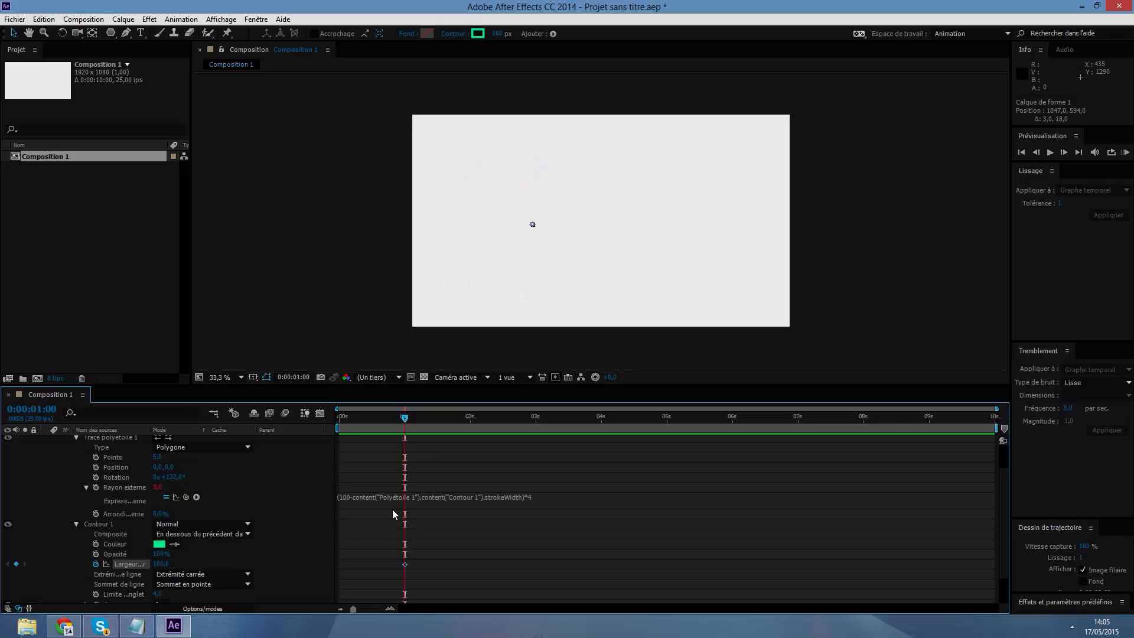
- Add a stroke width keyframe of 0 at 0:00:01:12 and preview the animation from the start
drag(408, 417, 422, 419)
drag(488, 436, 438, 438)
click(156, 564)
text(0)
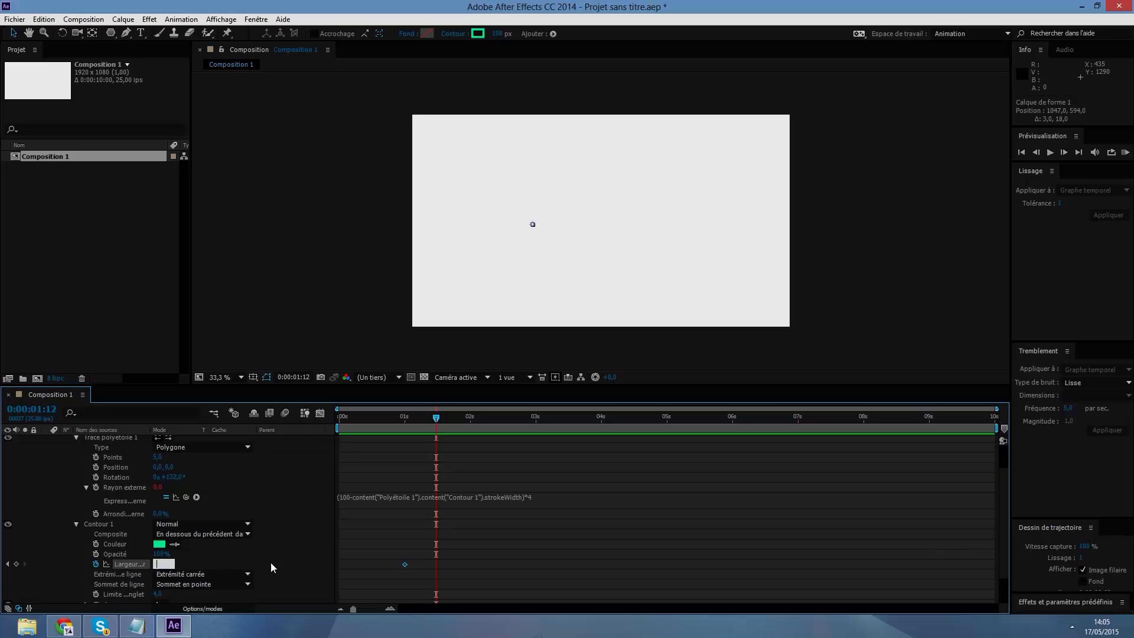
key(Return)
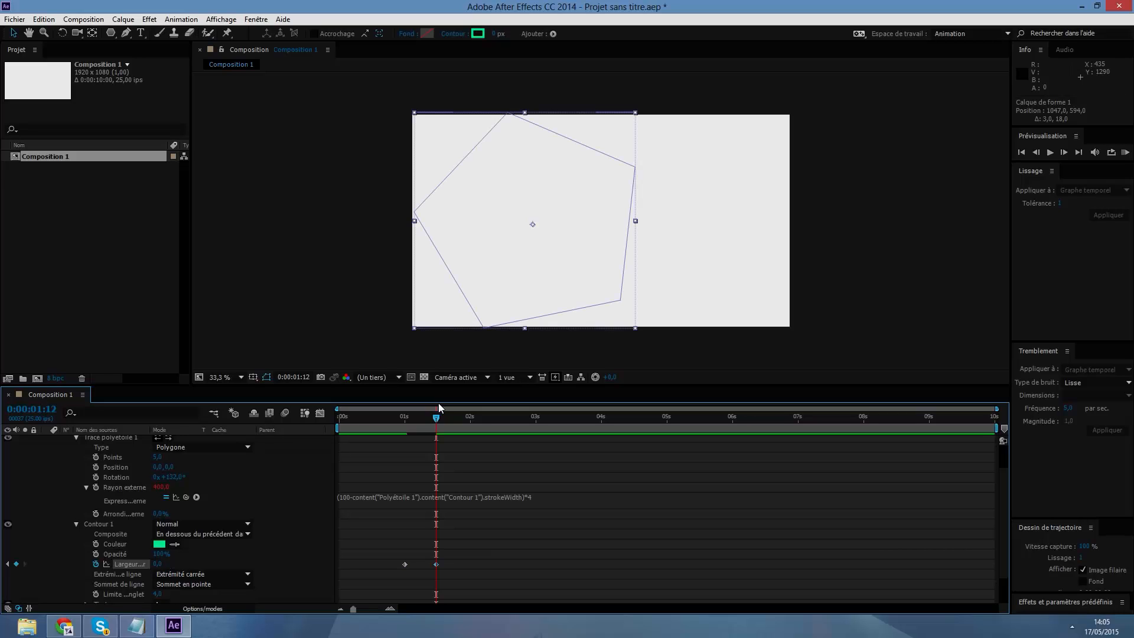
drag(436, 419, 339, 420)
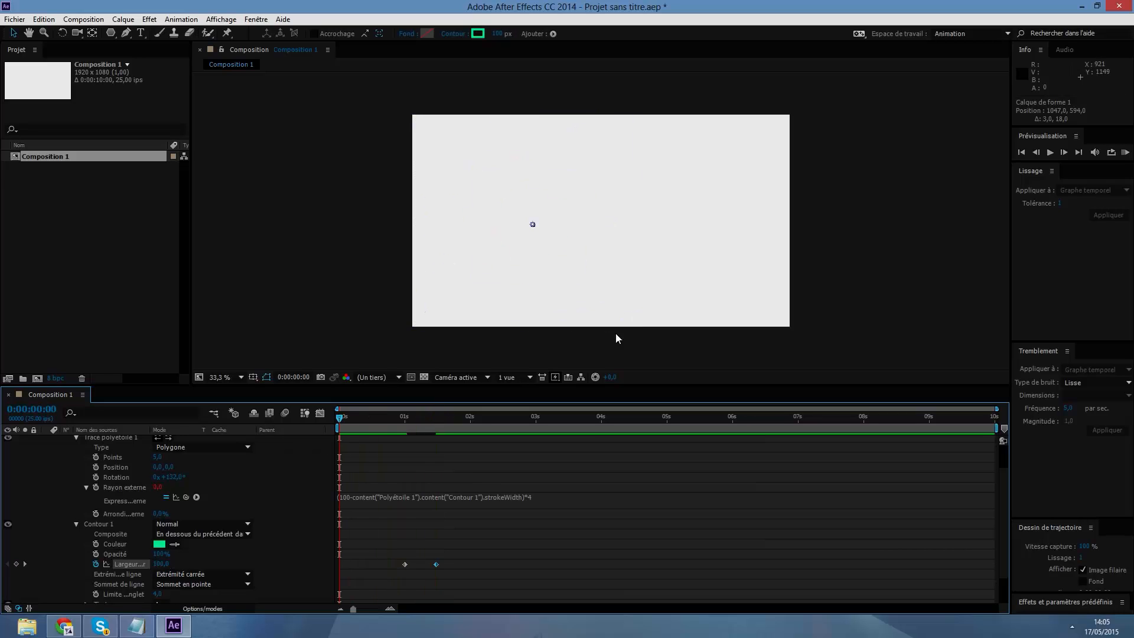
click(1050, 152)
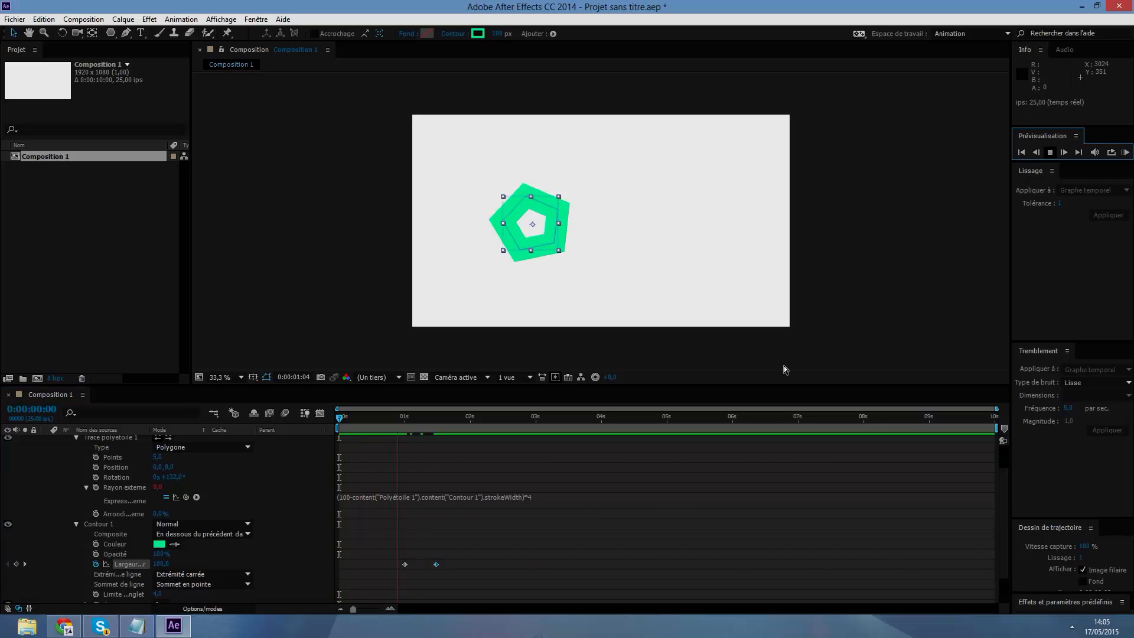
click(1055, 152)
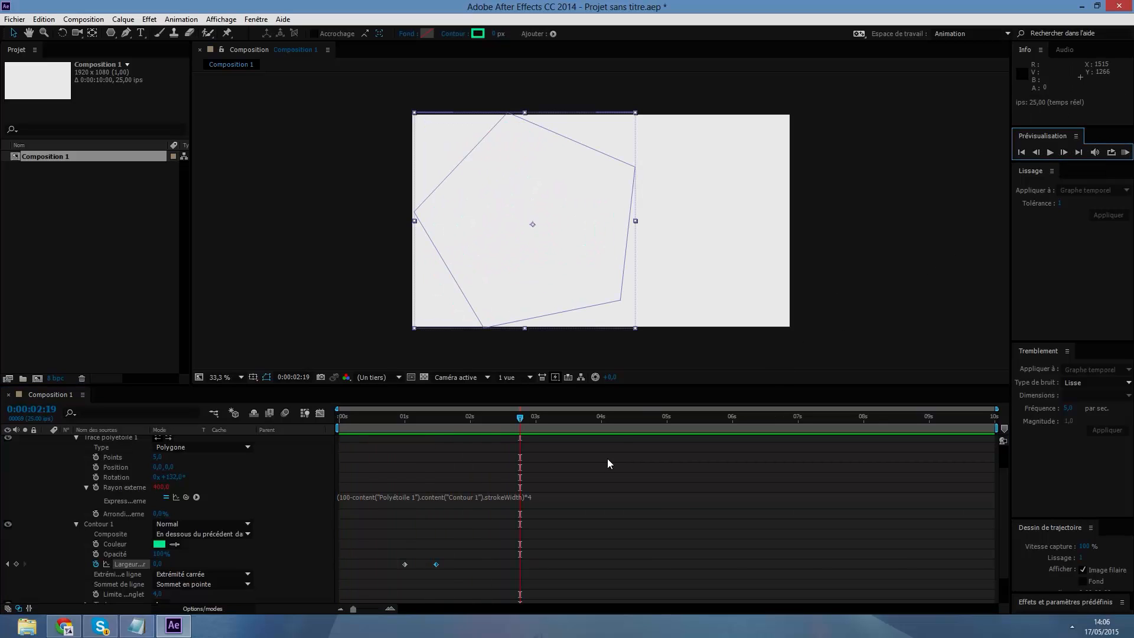
- Move the second stroke width keyframe earlier to 0:00:01:07 and preview the animation again from the start
drag(438, 566, 425, 564)
key(Home)
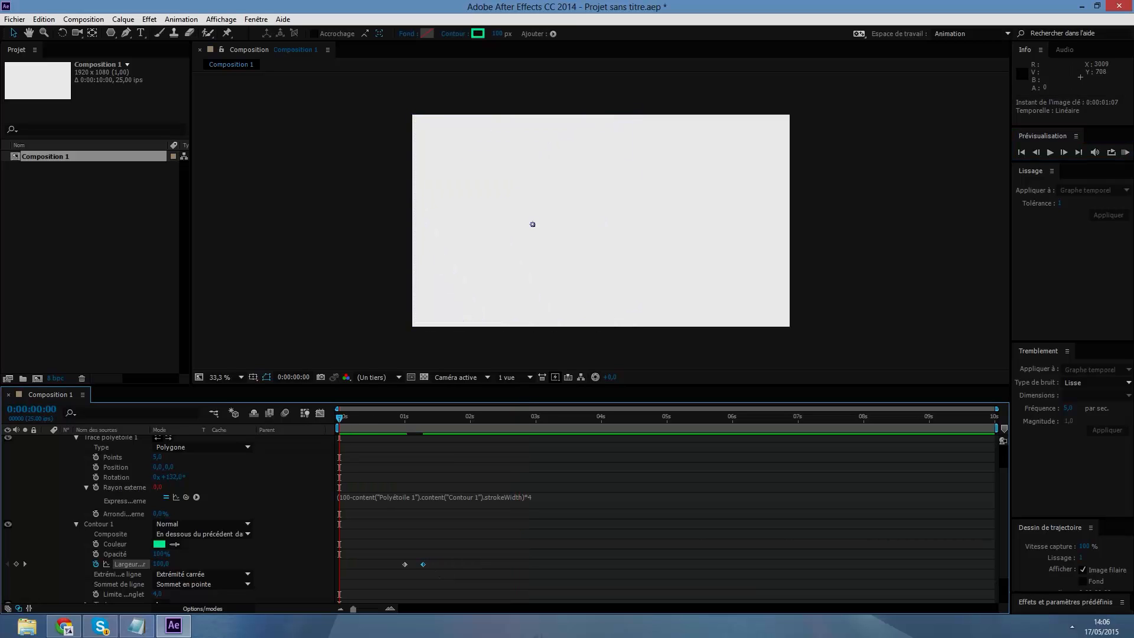
click(1049, 152)
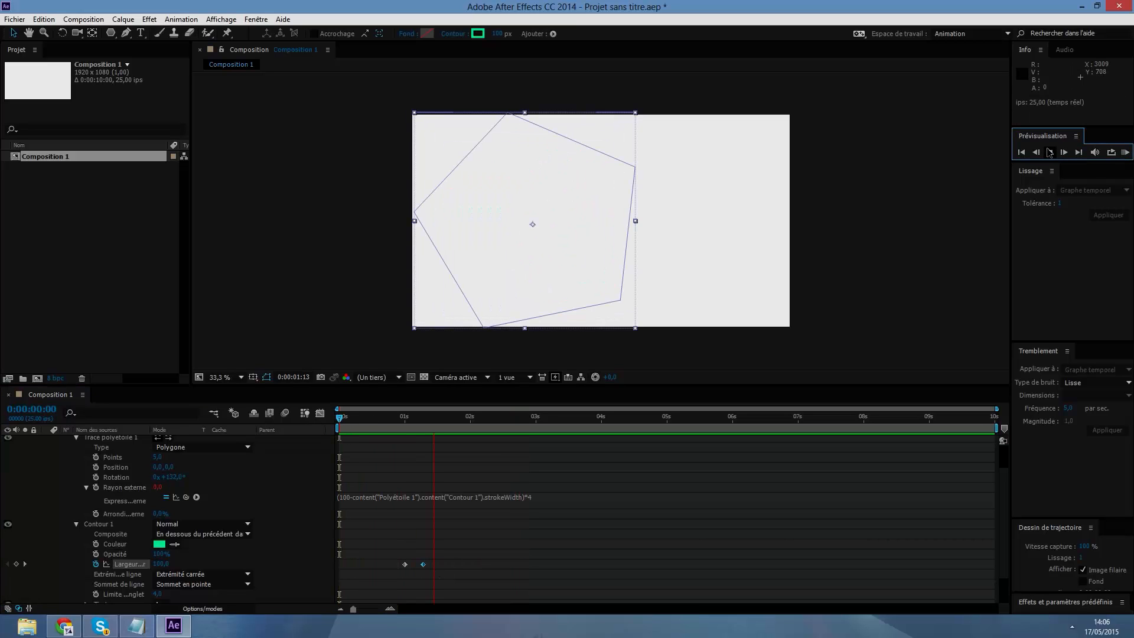
click(1050, 153)
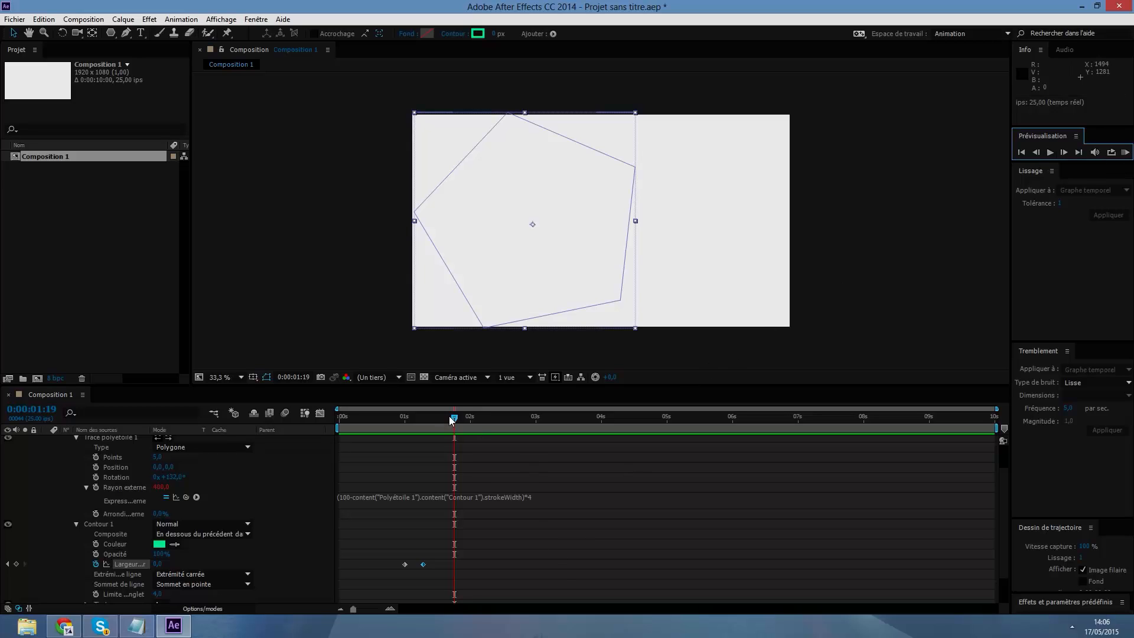
drag(453, 420, 459, 425)
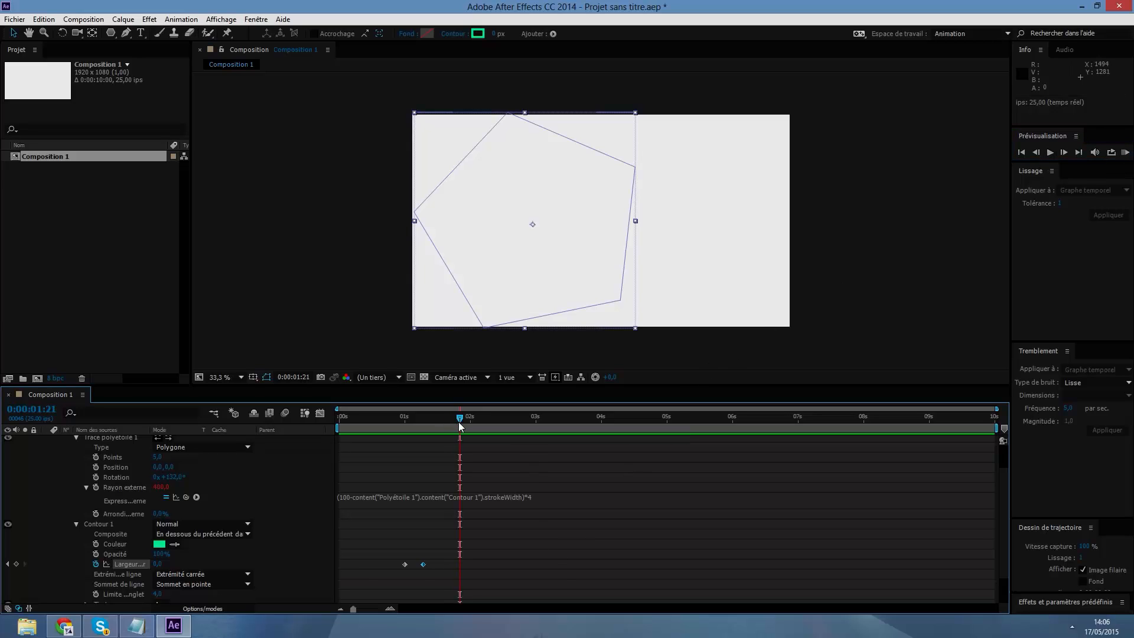
- Collapse the properties of Calque de forme 1 and duplicate the layer by copying and pasting it
scroll(187, 490, up, 3)
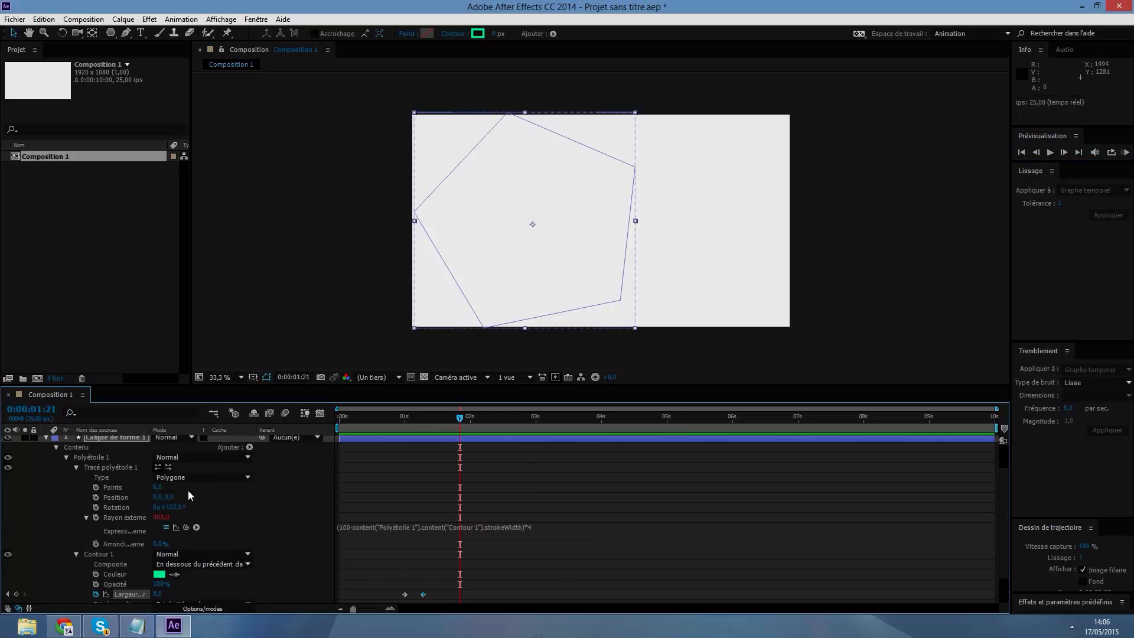
click(46, 442)
click(47, 440)
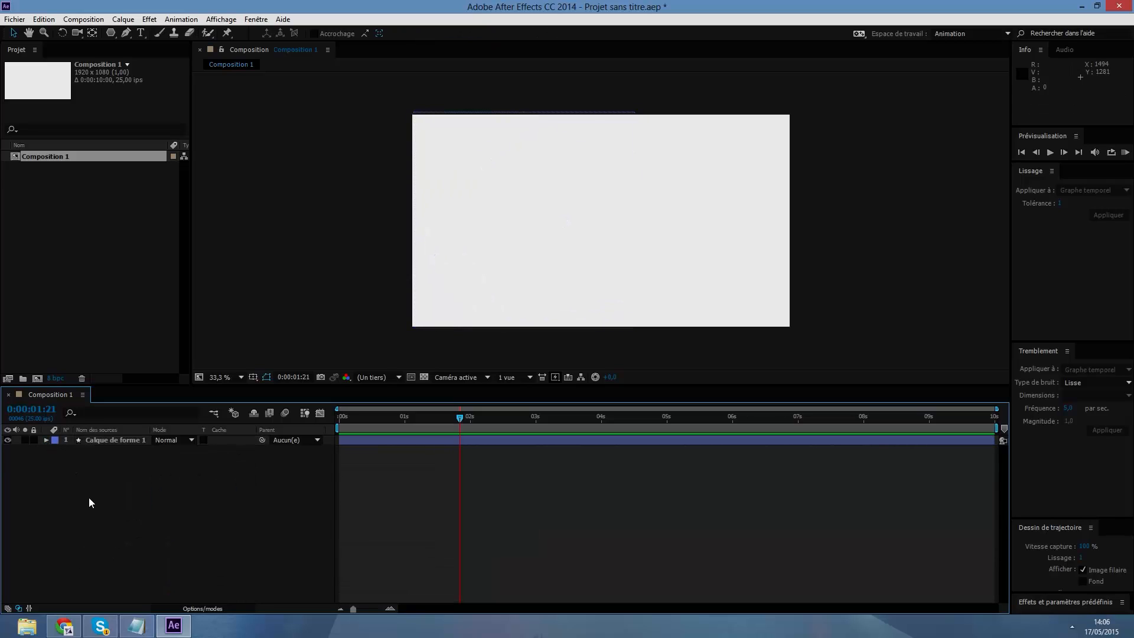
click(117, 442)
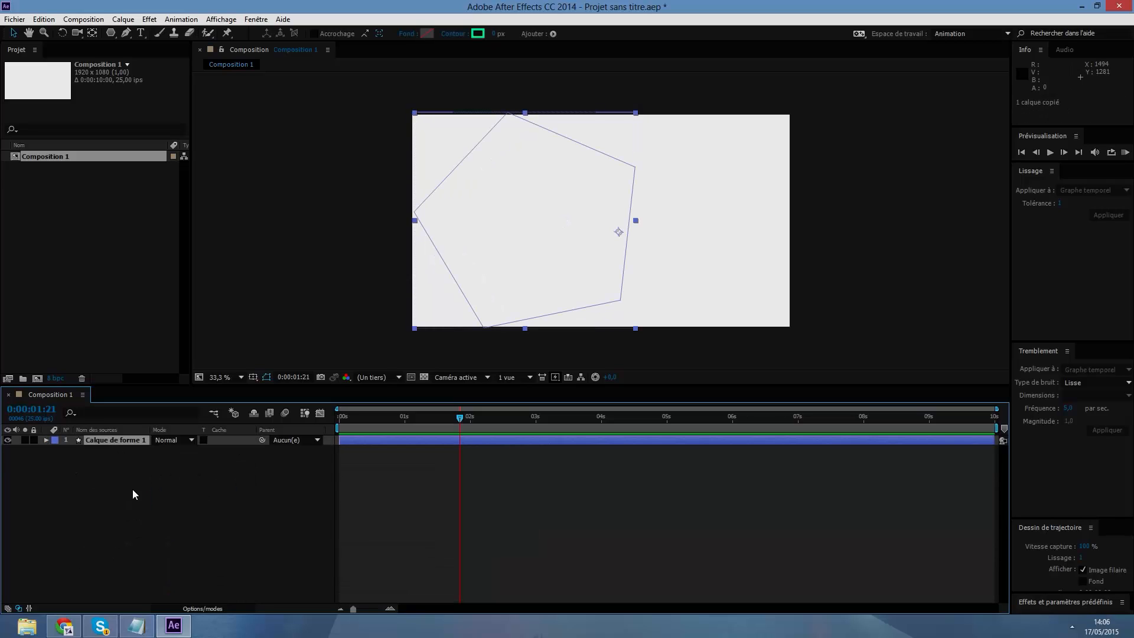
click(123, 513)
key(ctrl+v)
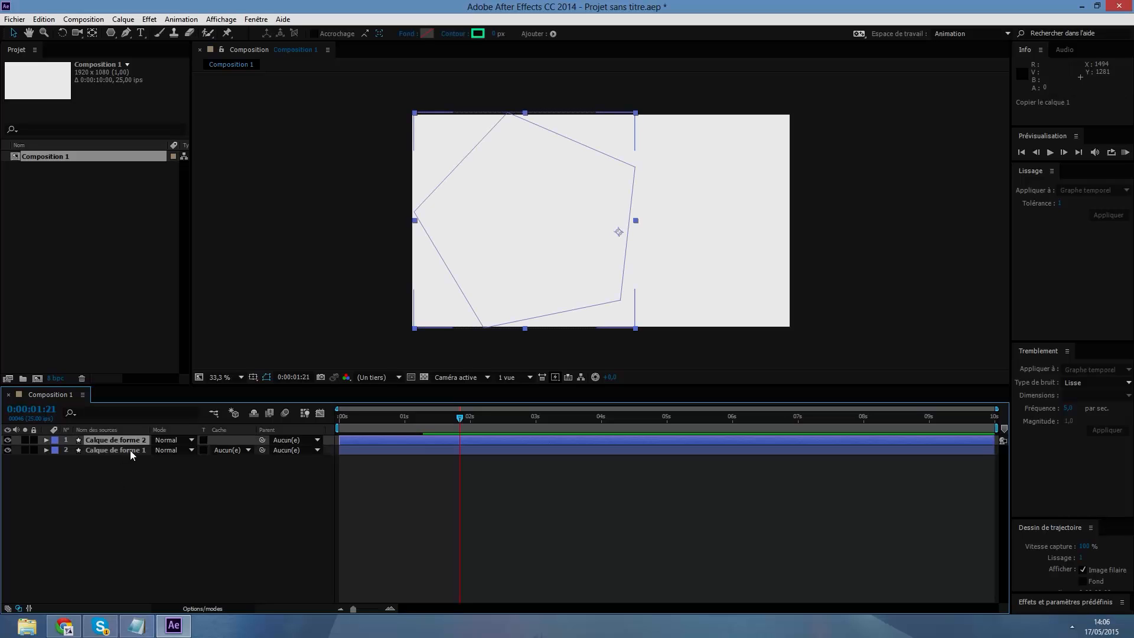
- Expand the duplicate layer down to its polystar path and raise its number of points to about 1180 for a circular shape
click(46, 440)
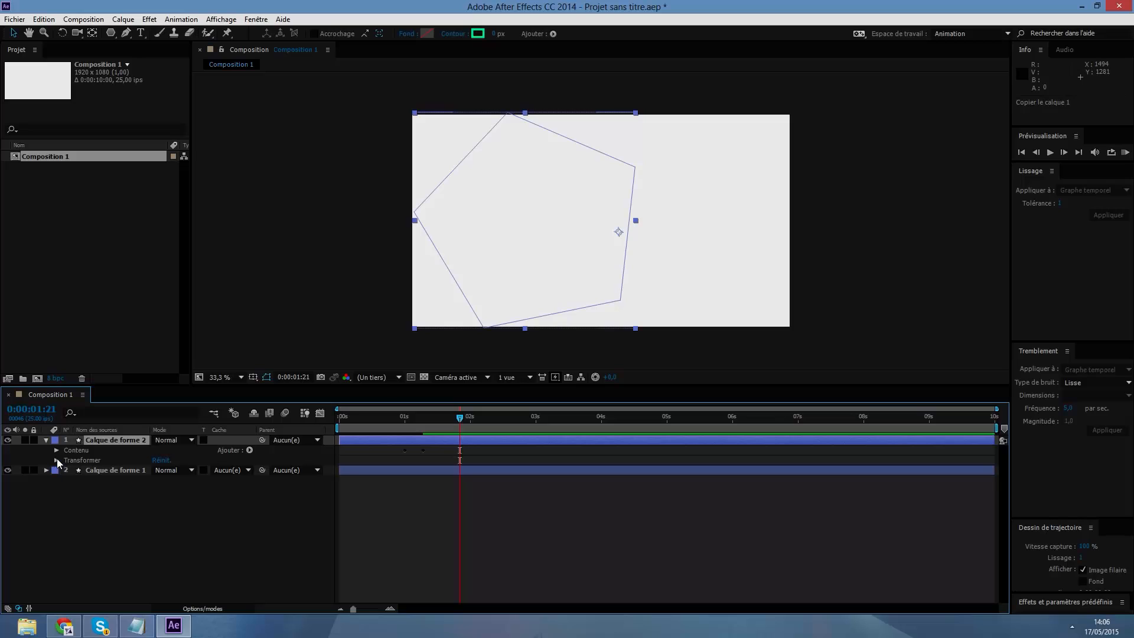
click(56, 461)
click(56, 450)
click(67, 460)
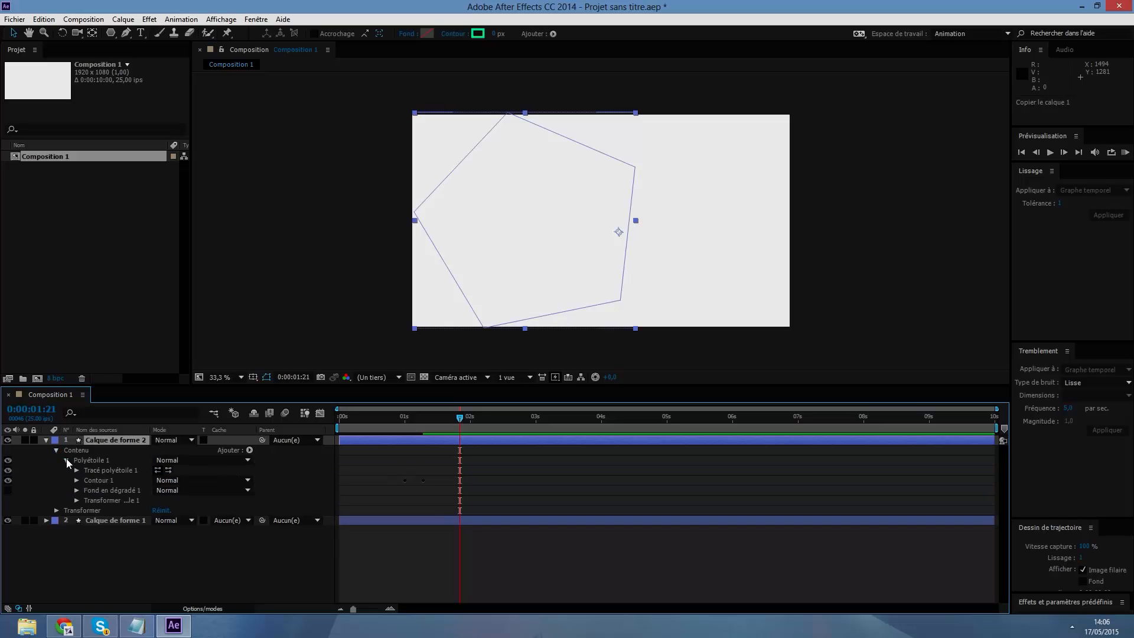
click(76, 470)
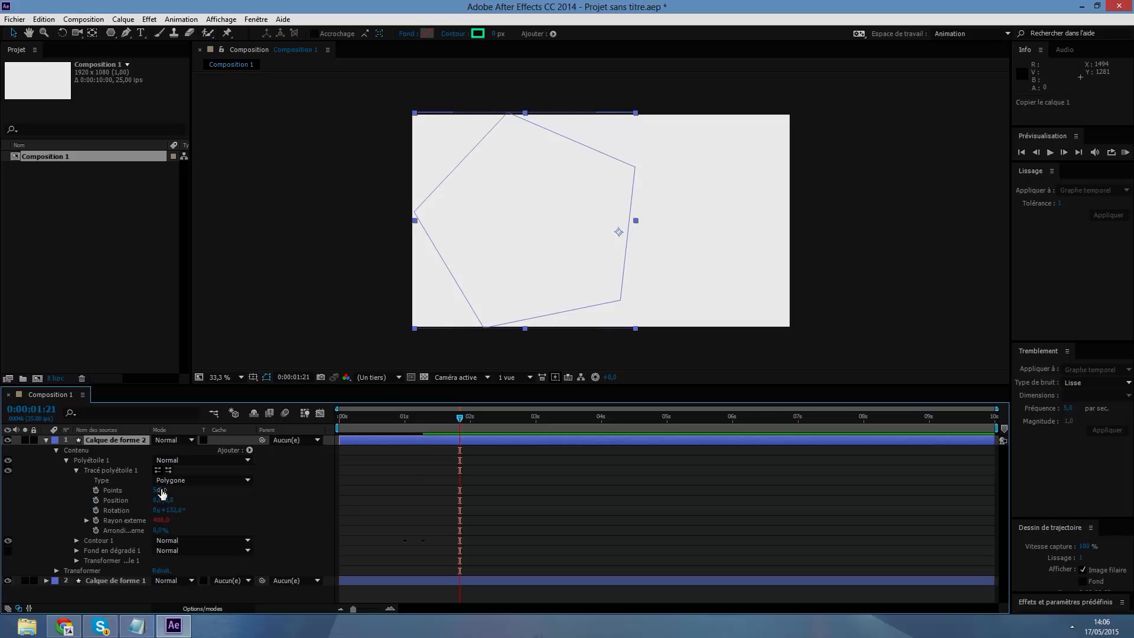
drag(157, 490, 810, 502)
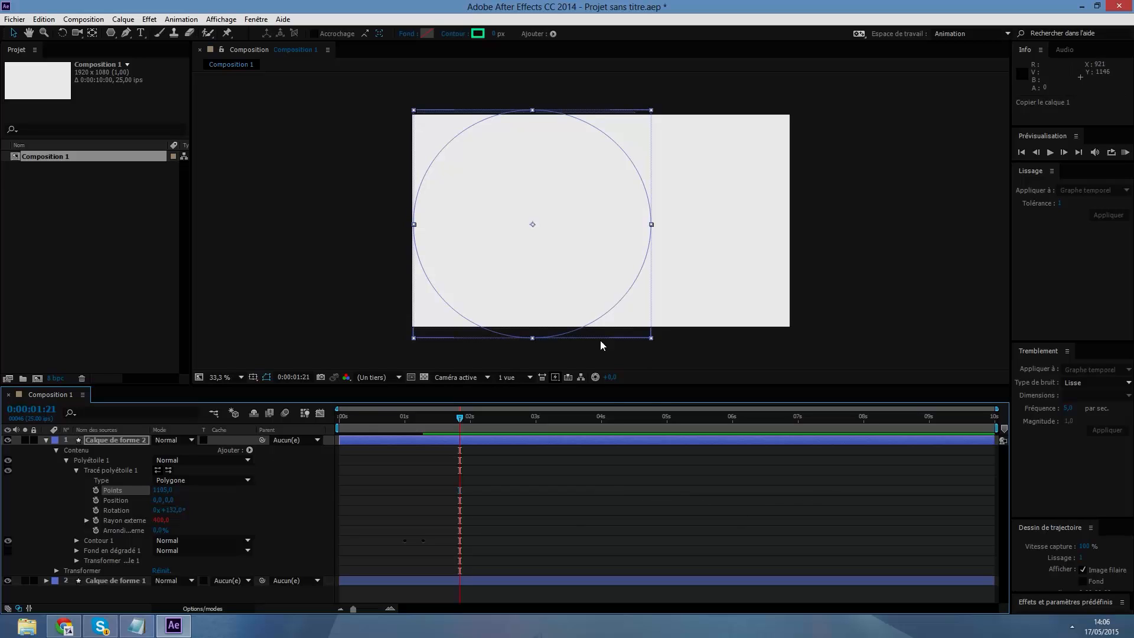
- Scale the circle down in the composition and move it into the right half of the frame
click(651, 338)
drag(652, 340, 611, 308)
drag(561, 235, 707, 230)
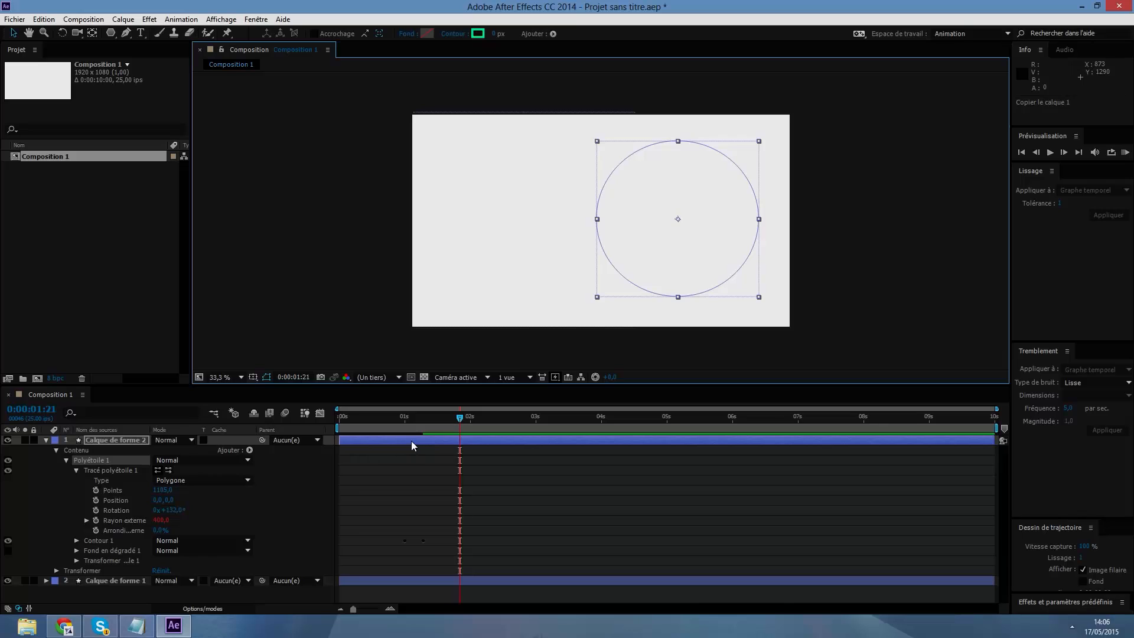
- Shift Calque de forme 2 in time to start at 0:00:00:09, preview both shapes from the start, and collapse the layer
mouse_move(412, 441)
mouse_down()
mouse_move(468, 437)
mouse_move(394, 442)
mouse_up()
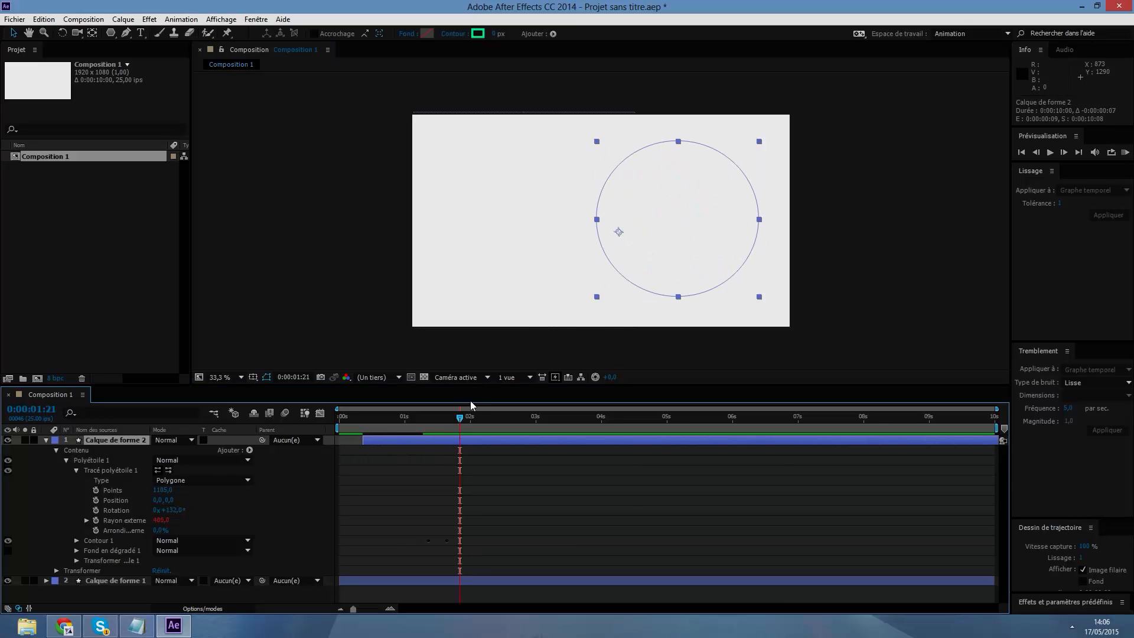
drag(454, 418, 327, 427)
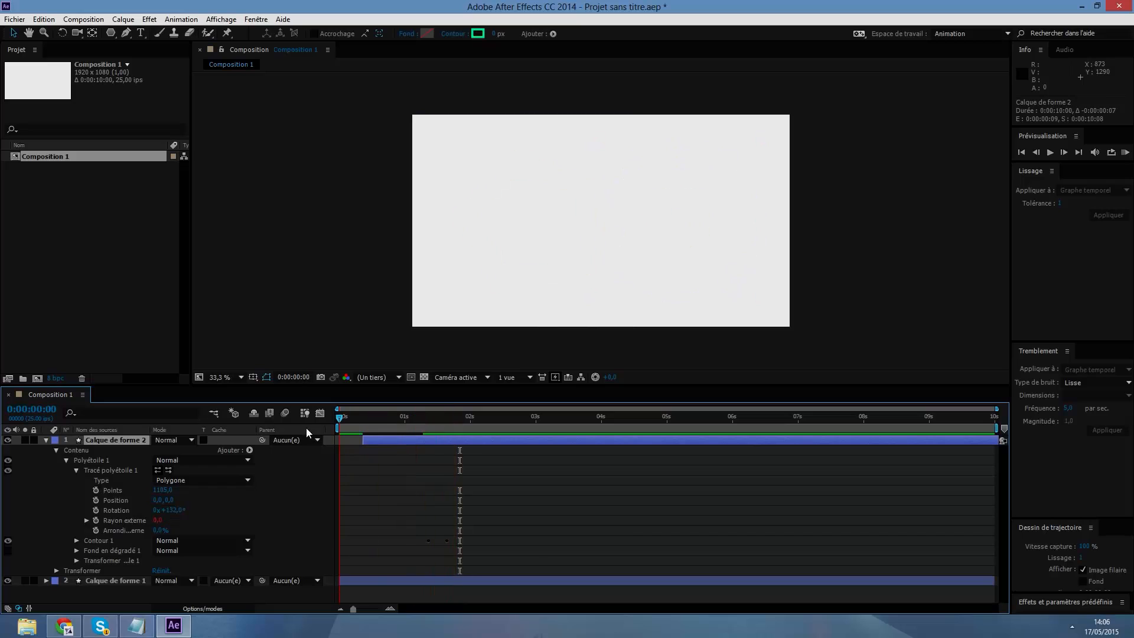
click(1044, 155)
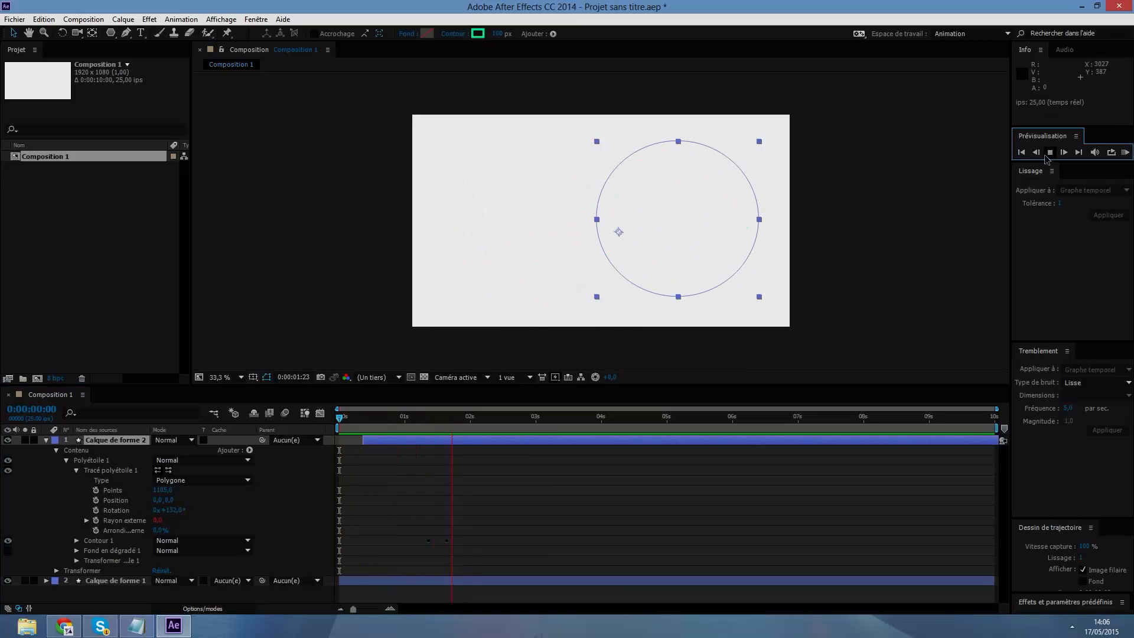
click(1044, 155)
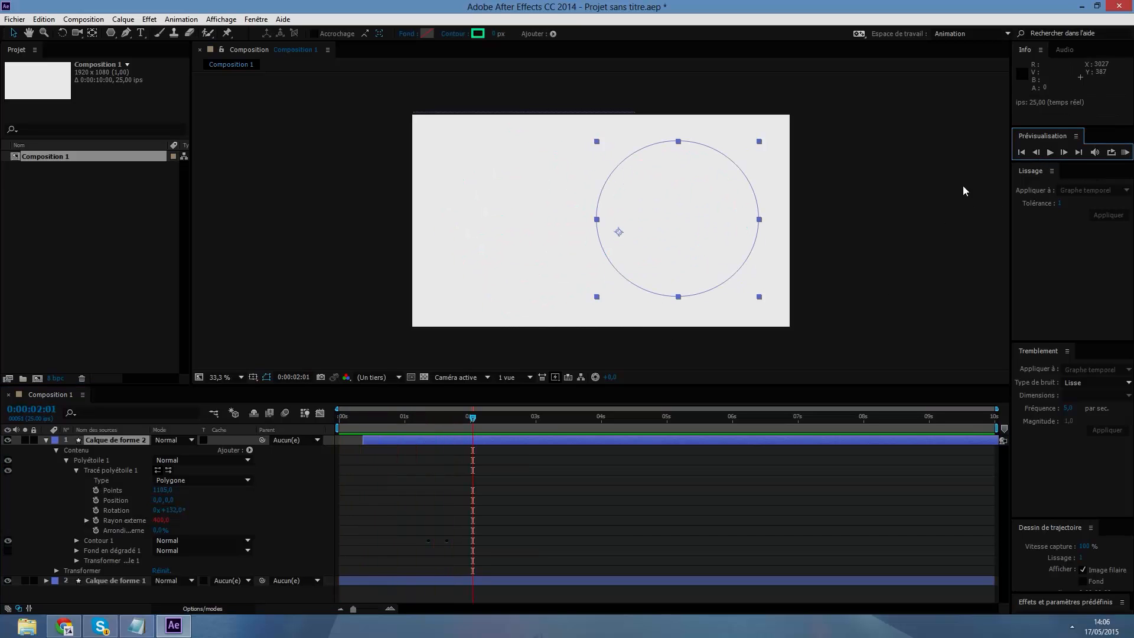
click(47, 440)
click(98, 543)
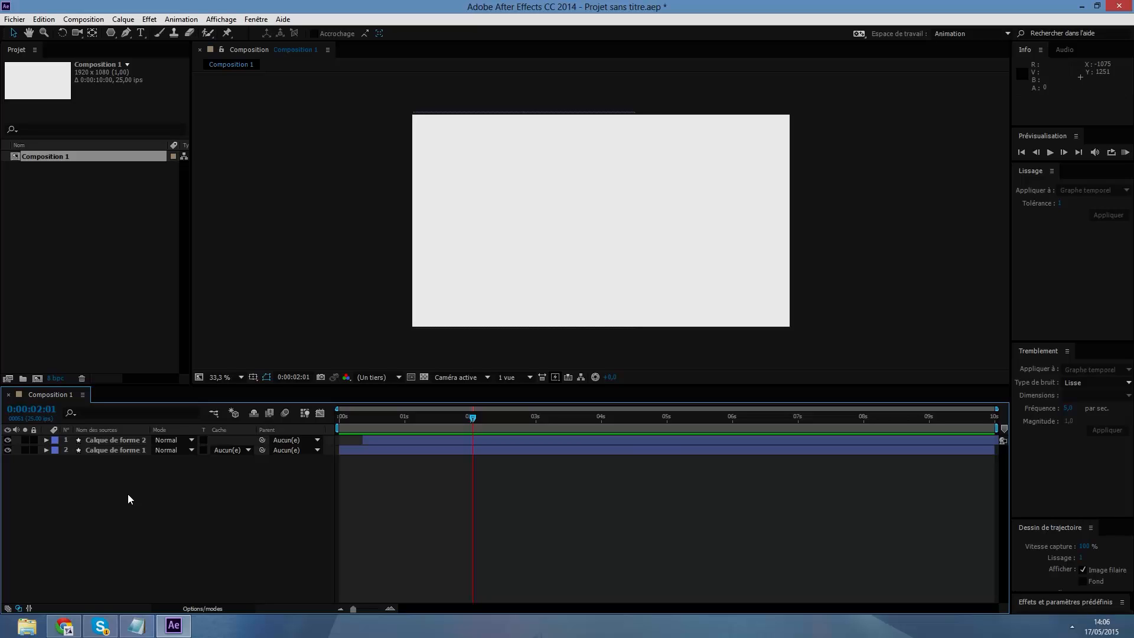
click(510, 244)
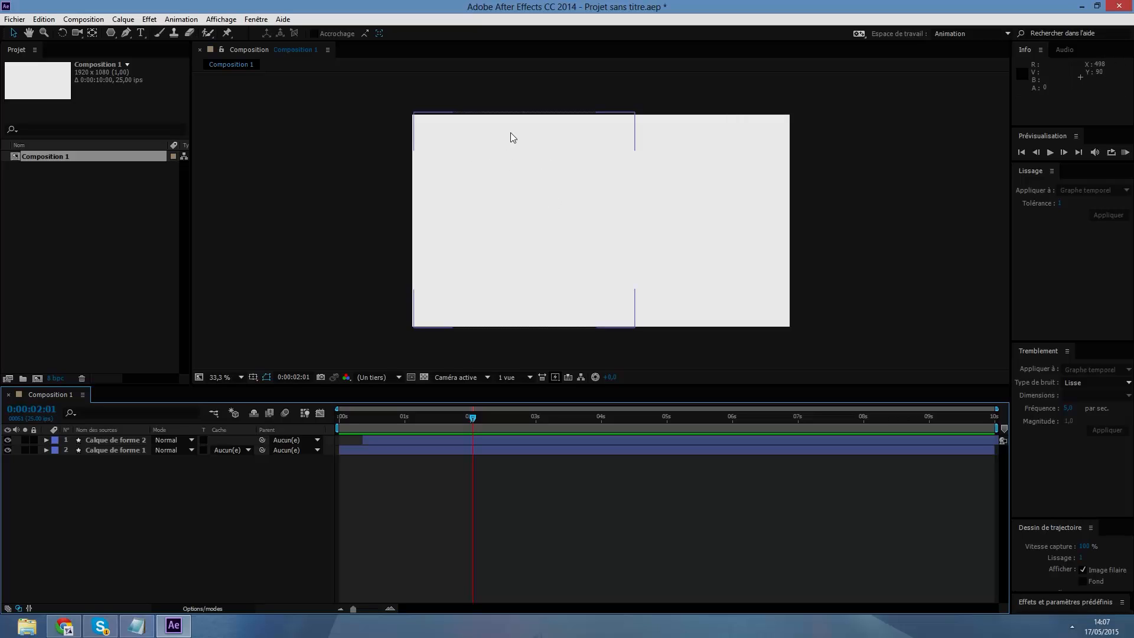
click(327, 325)
right_click(80, 494)
click(77, 493)
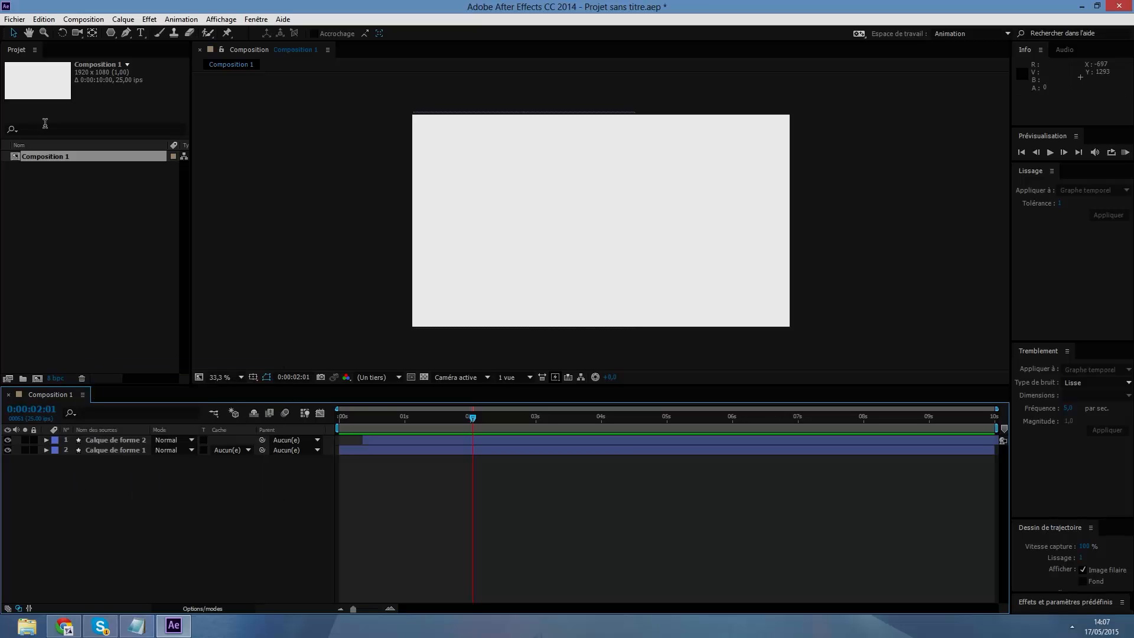
- With the Rectangle tool, draw a narrow vertical bar about 15 by 240 px above the composition's centre, as a new shape layer
click(98, 20)
click(110, 11)
drag(110, 33, 162, 35)
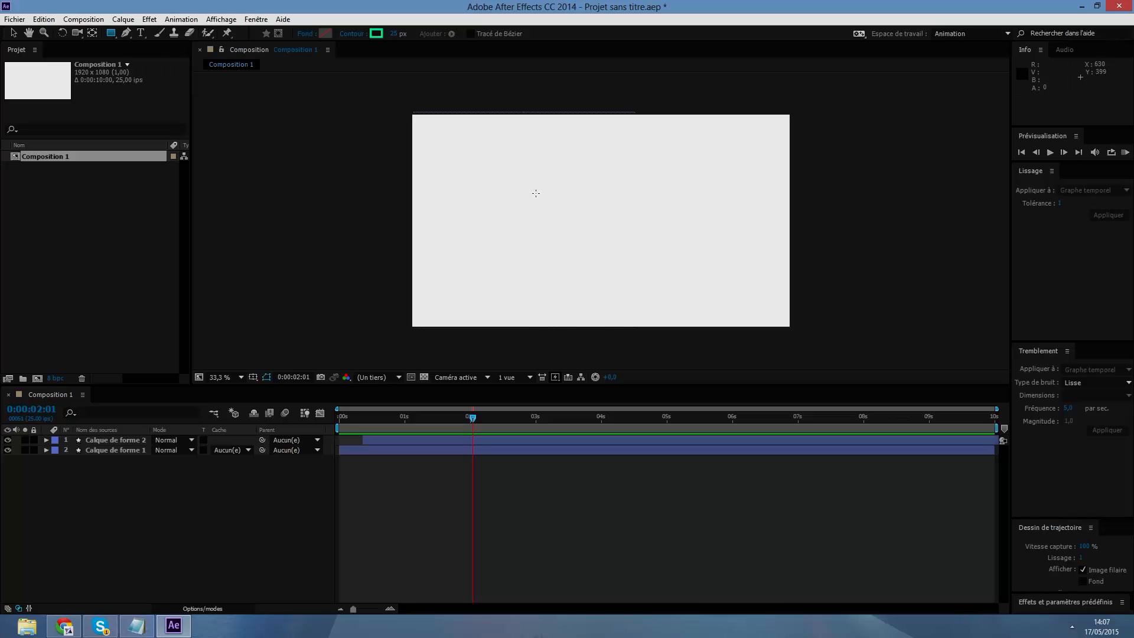
drag(574, 148, 576, 197)
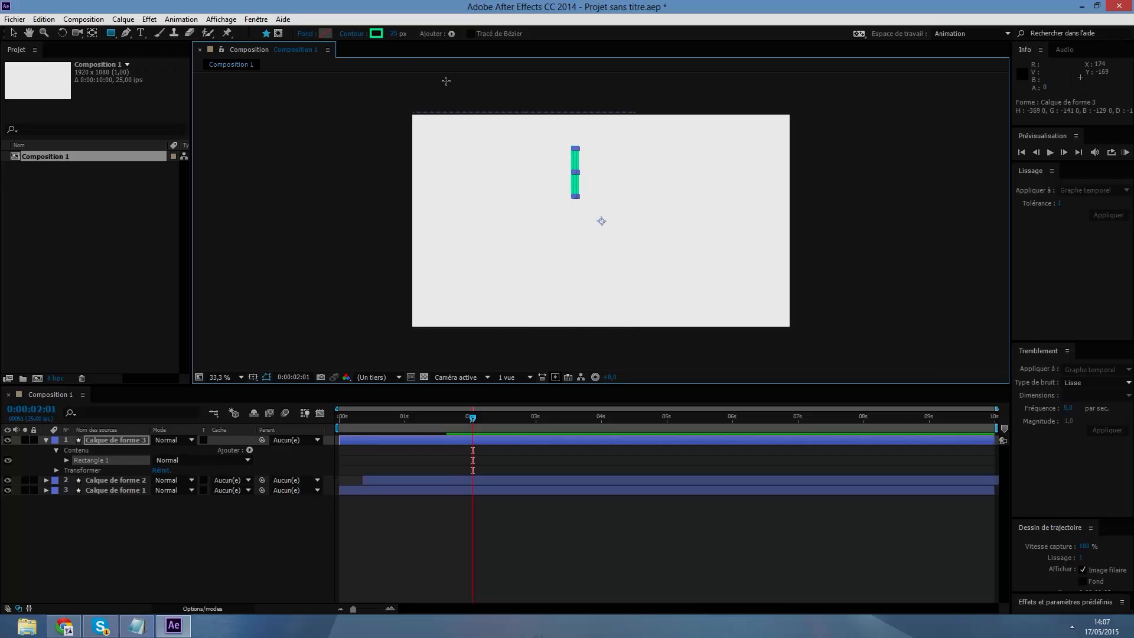
- Remove the bar's visible stroke and give it a solid bright cyan fill
alt+click(376, 34)
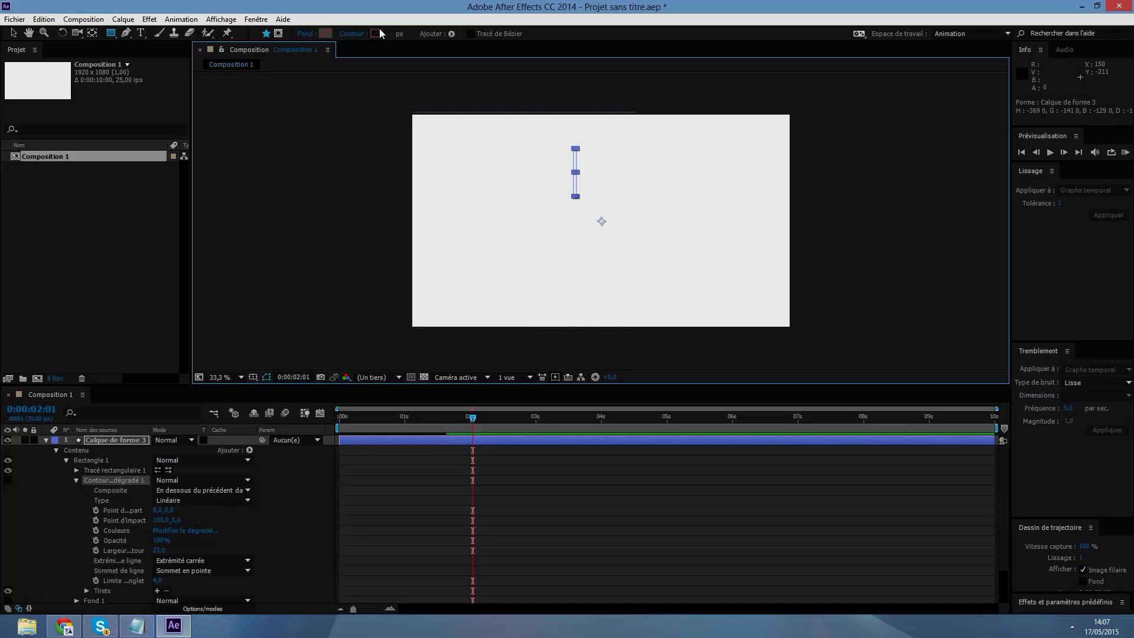
alt+click(326, 32)
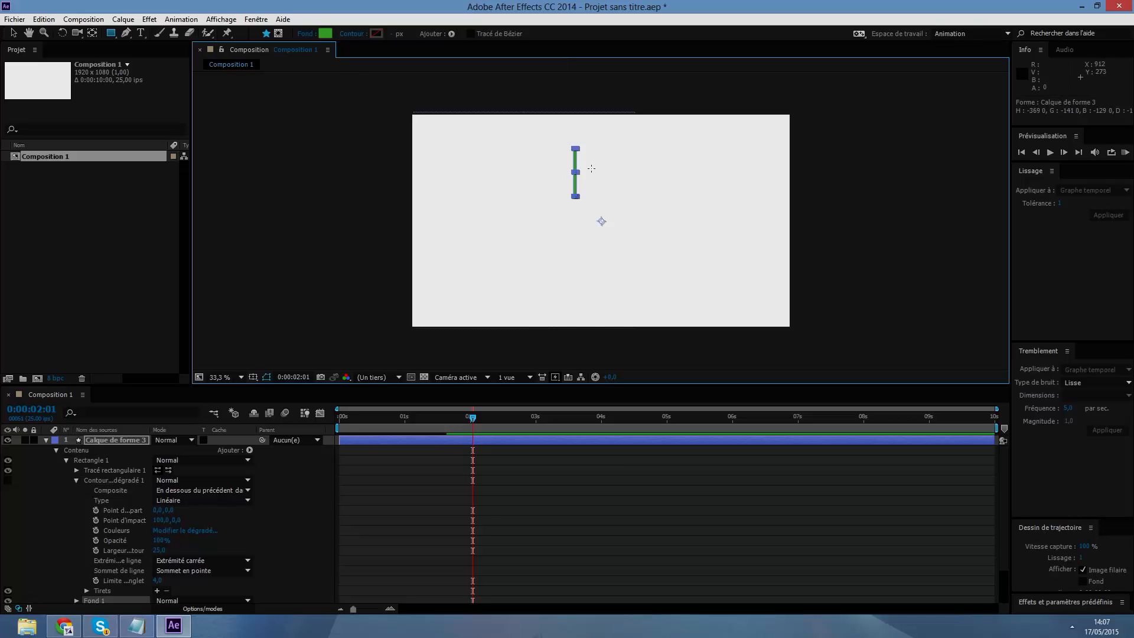
click(330, 34)
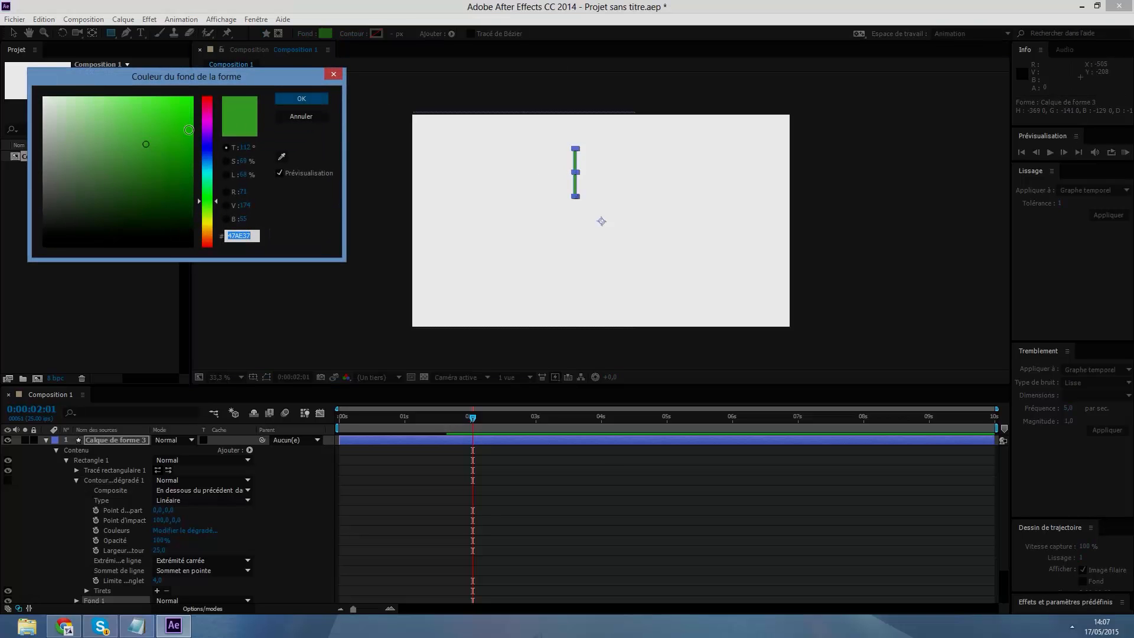
click(172, 175)
drag(207, 180, 207, 171)
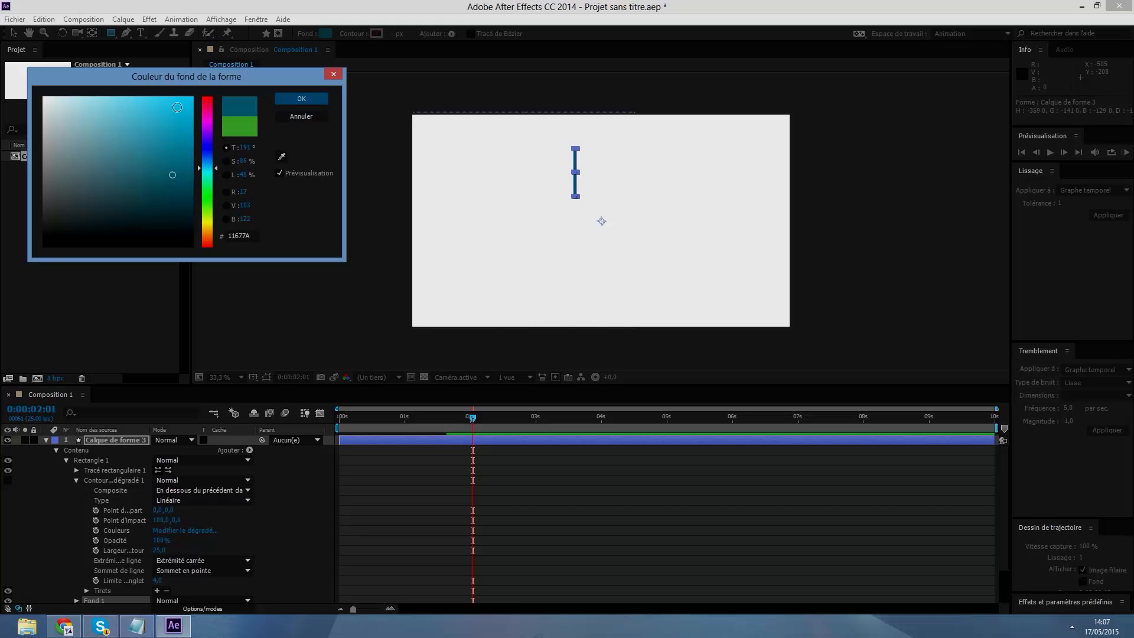
click(192, 97)
click(315, 101)
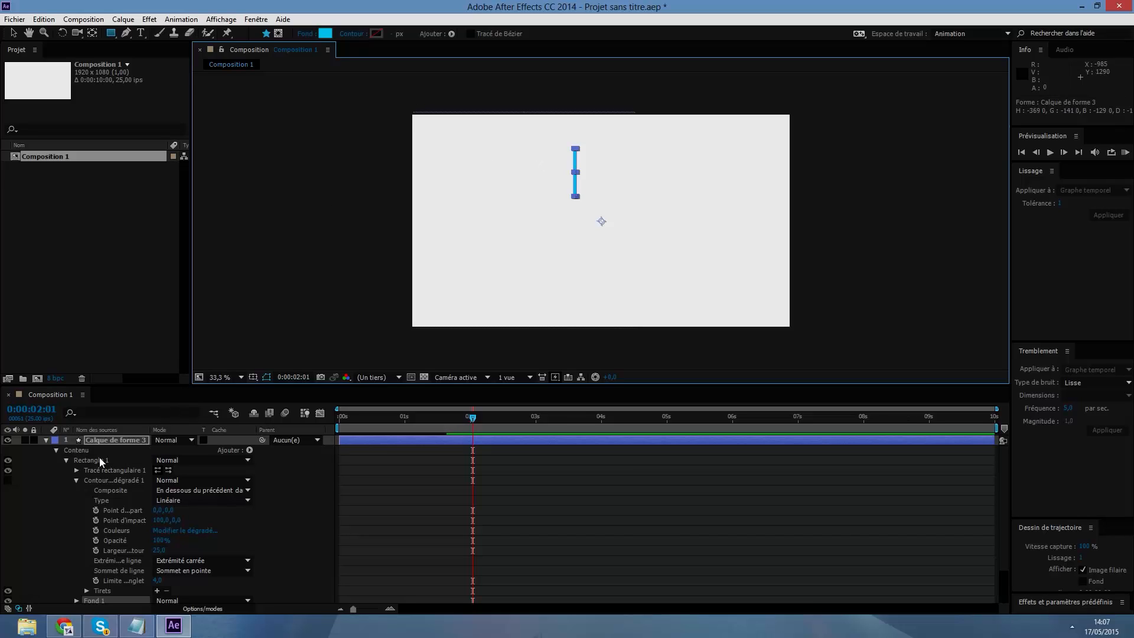
- Move to 0:00:00:24, expand the bar's rectangle path and set its size (Taille) to 0
scroll(111, 477, down, 1)
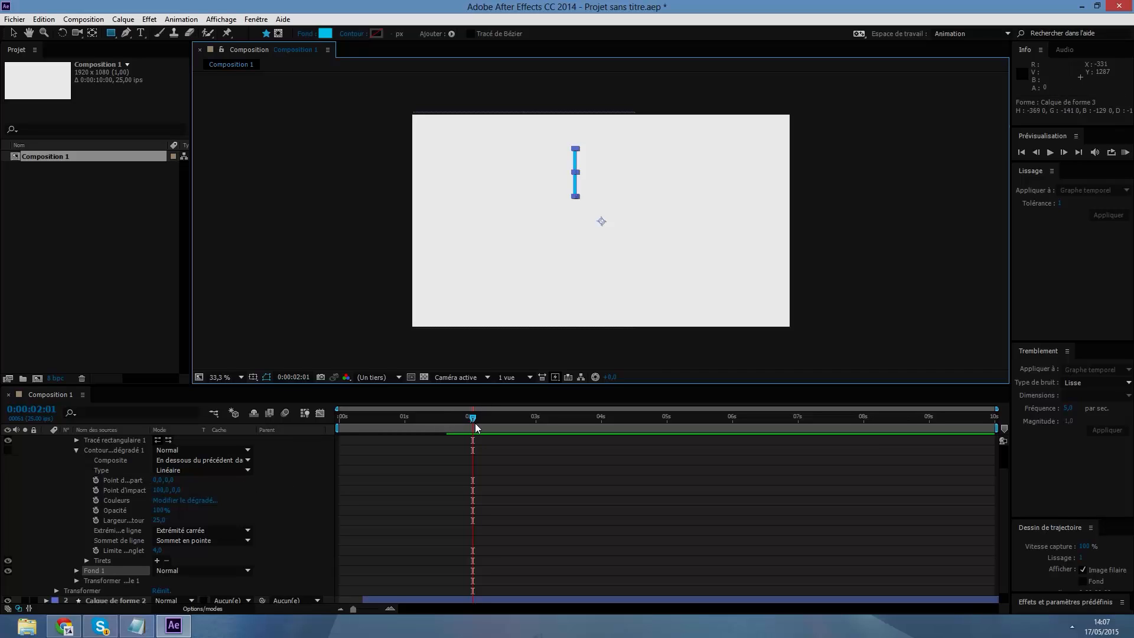
drag(475, 424, 403, 421)
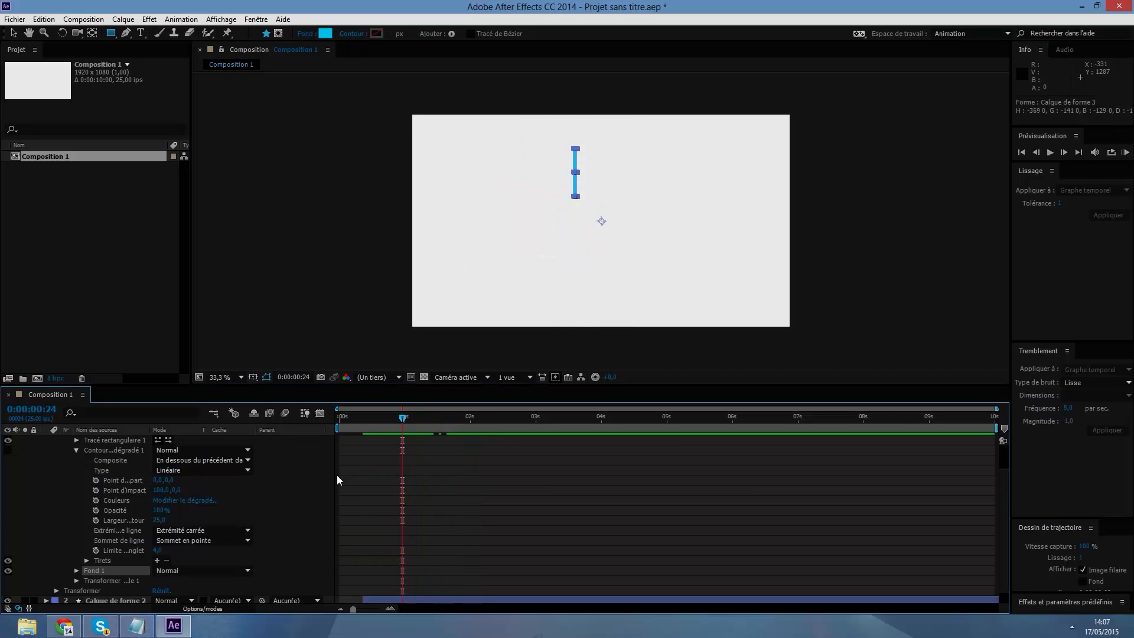
scroll(109, 475, up, 2)
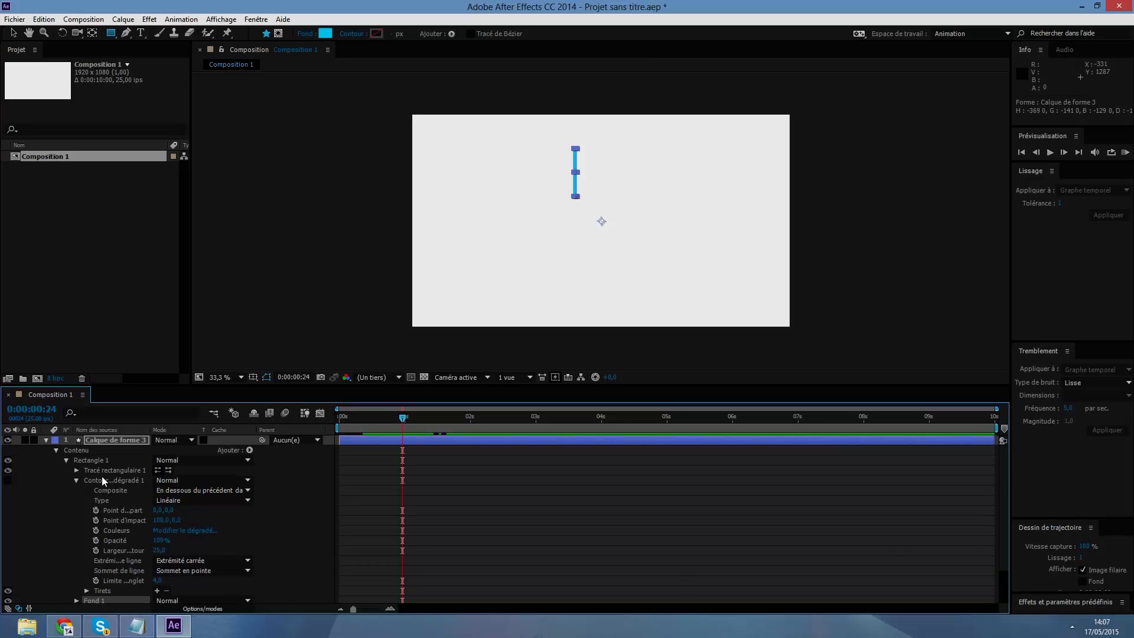
click(77, 480)
click(75, 471)
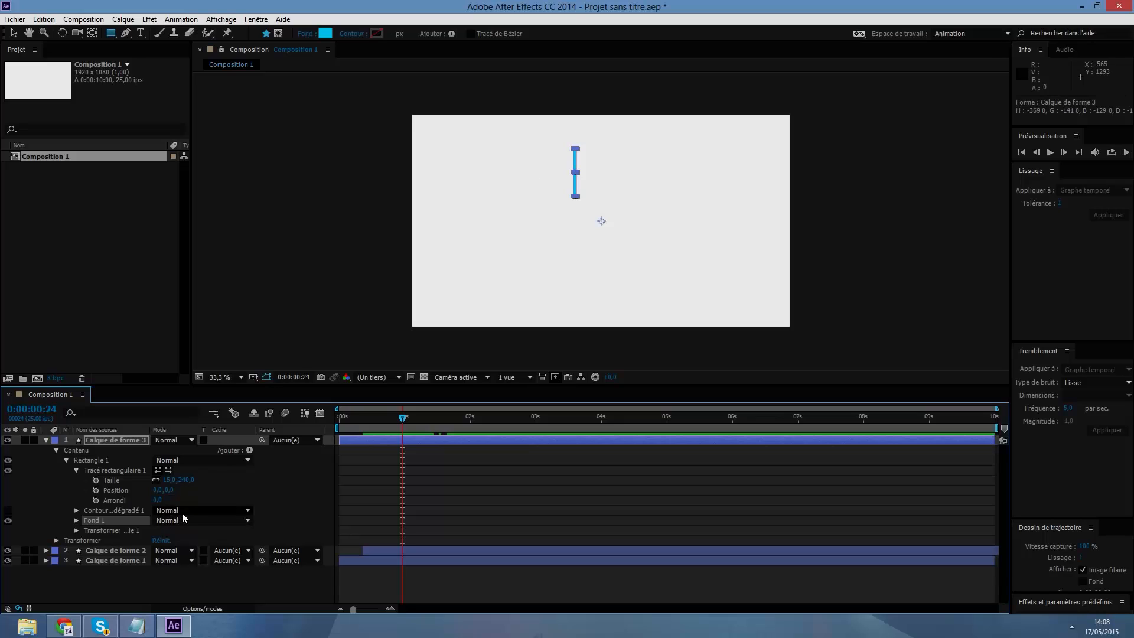
click(183, 480)
key(BackSpace)
text(0)
key(Return)
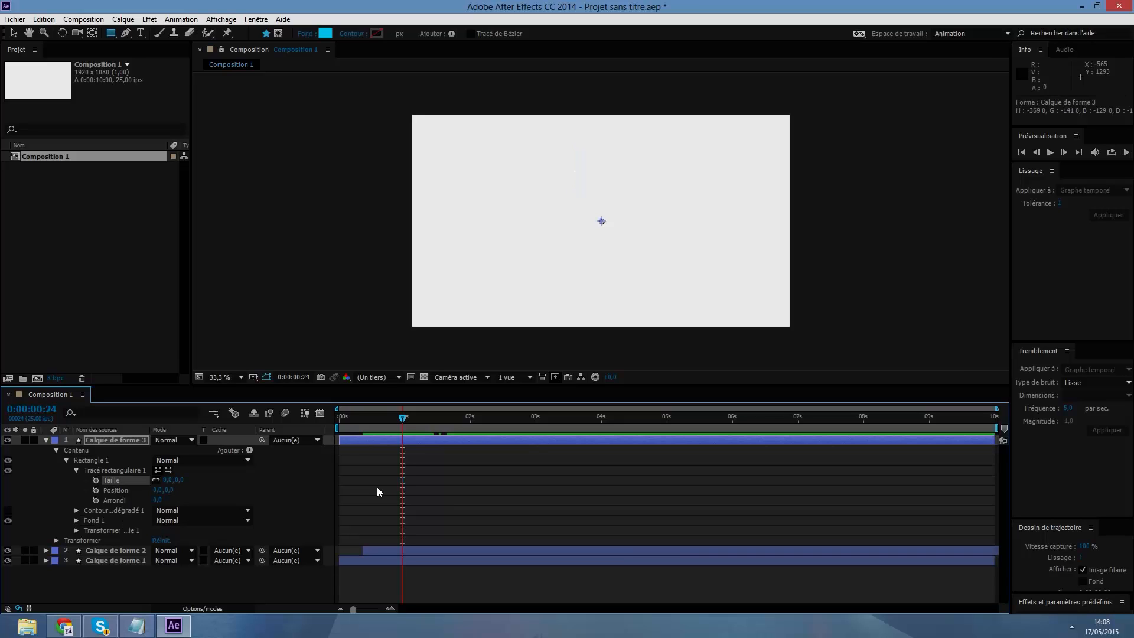
- Unlink the size dimensions, set the bar's width to 15, and start keyframing Taille and Position at 0:00:00:24
click(168, 480)
text(15)
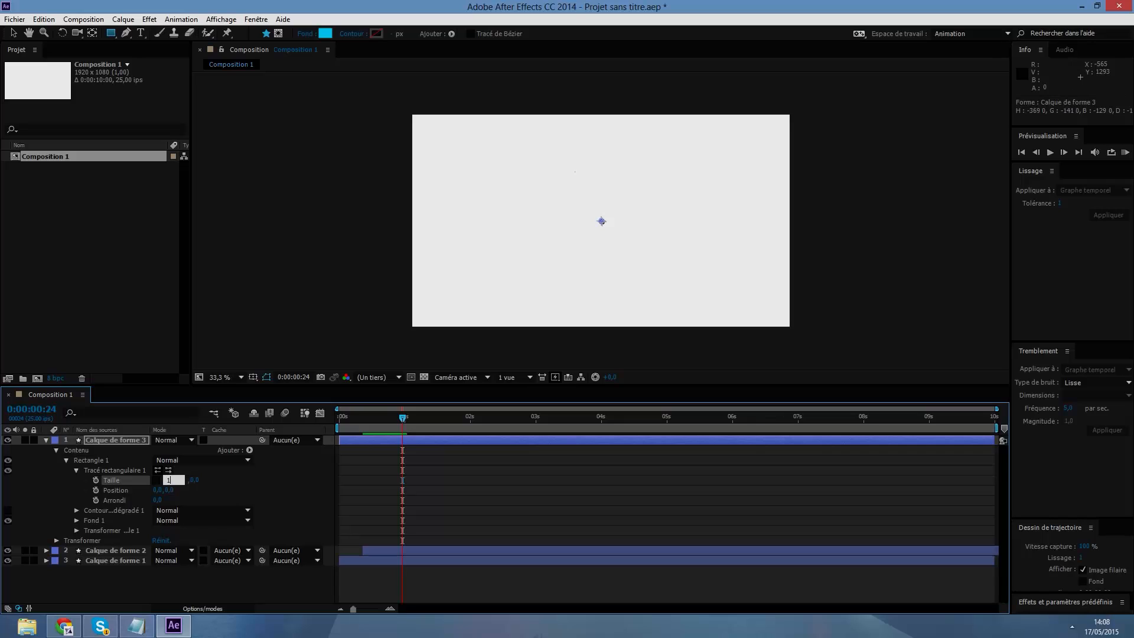
key(Return)
click(95, 479)
click(96, 490)
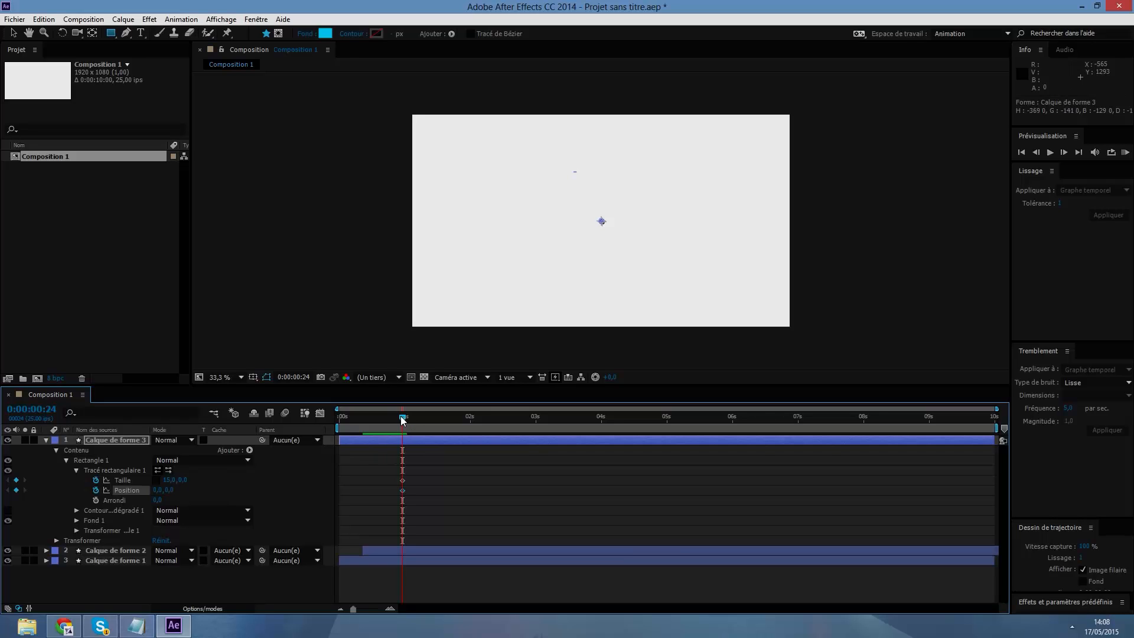
- At 0:00:01:06, set the bar's height to 200 and shift its path position upward to about -157 in Y
drag(404, 418, 421, 420)
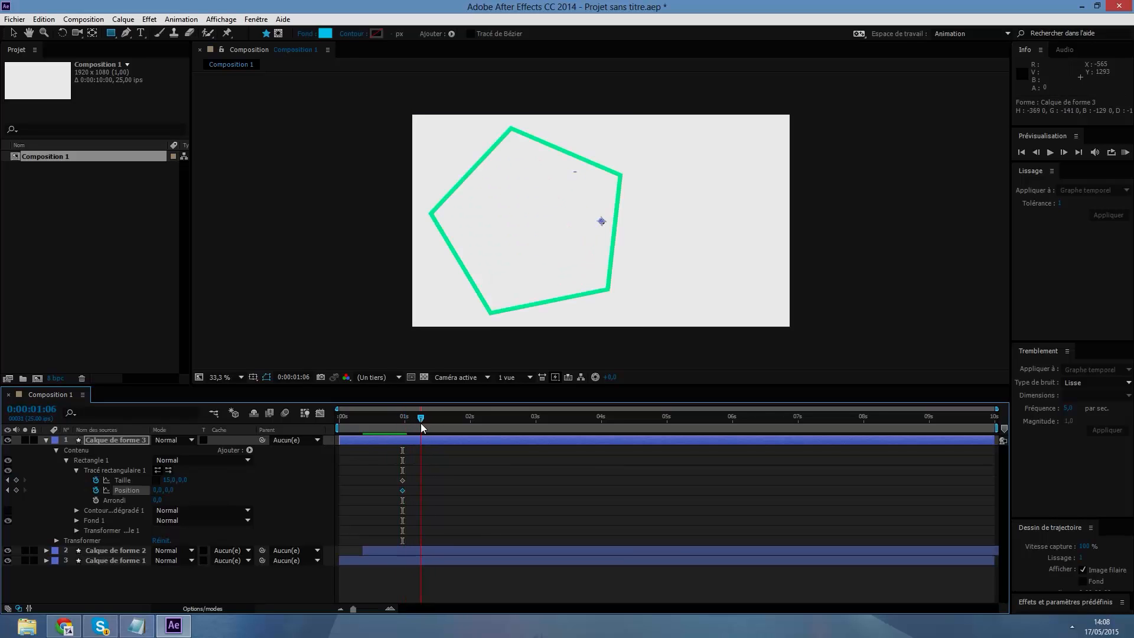
click(182, 479)
text(200)
key(Return)
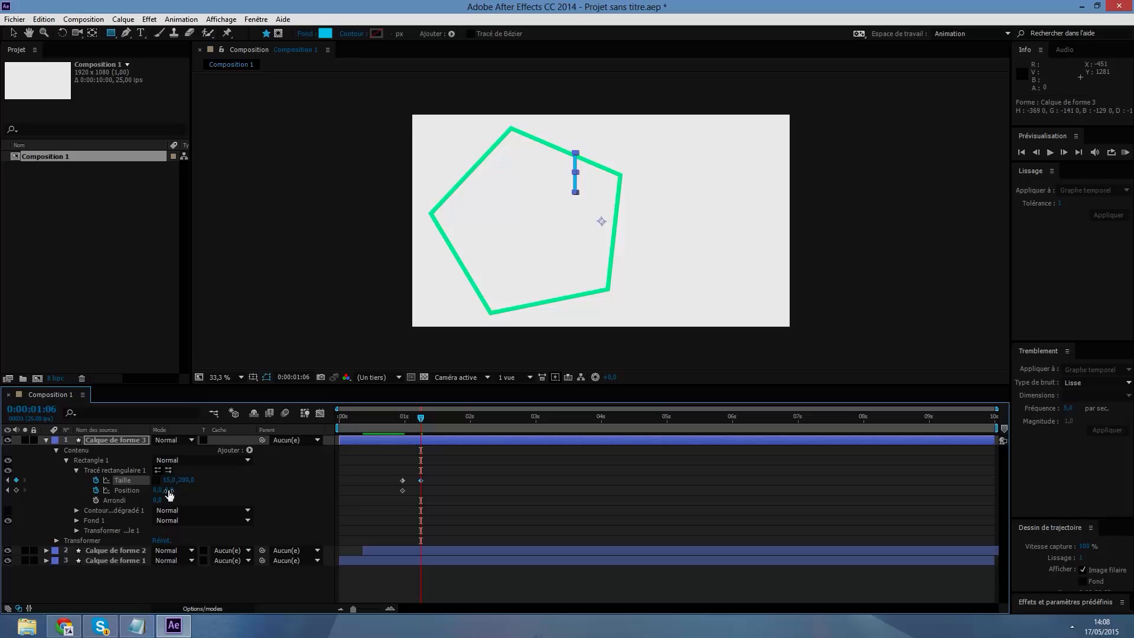
drag(169, 492, 2, 565)
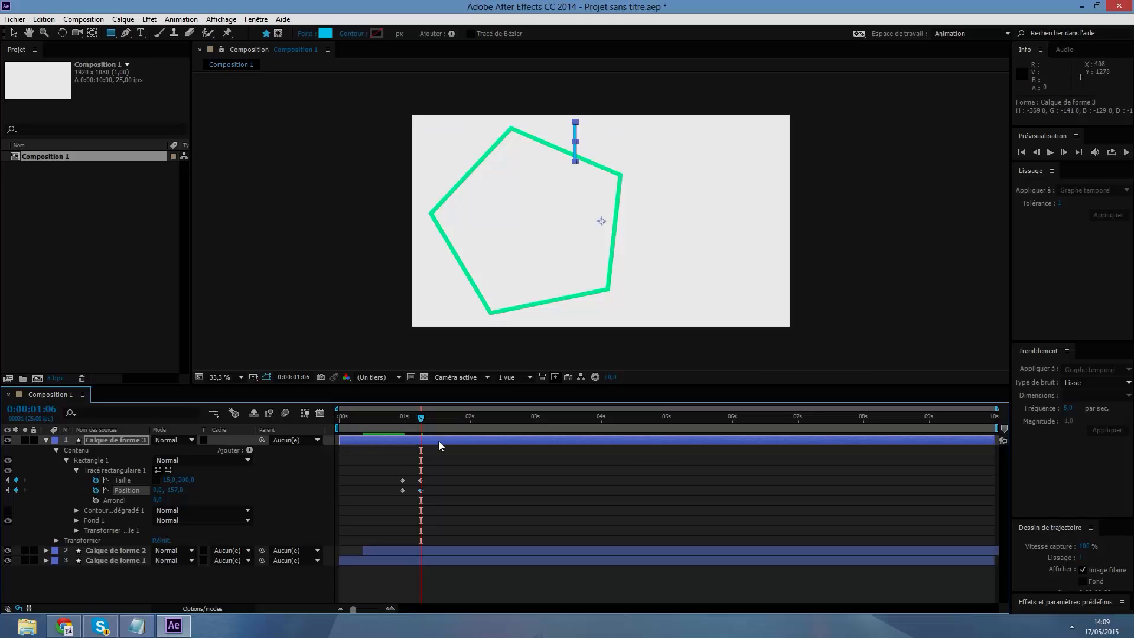
- At 0:00:01:18, keyframe the bar's height to 0 and scrub back through the animation to 0:00:00:23
drag(418, 419, 447, 429)
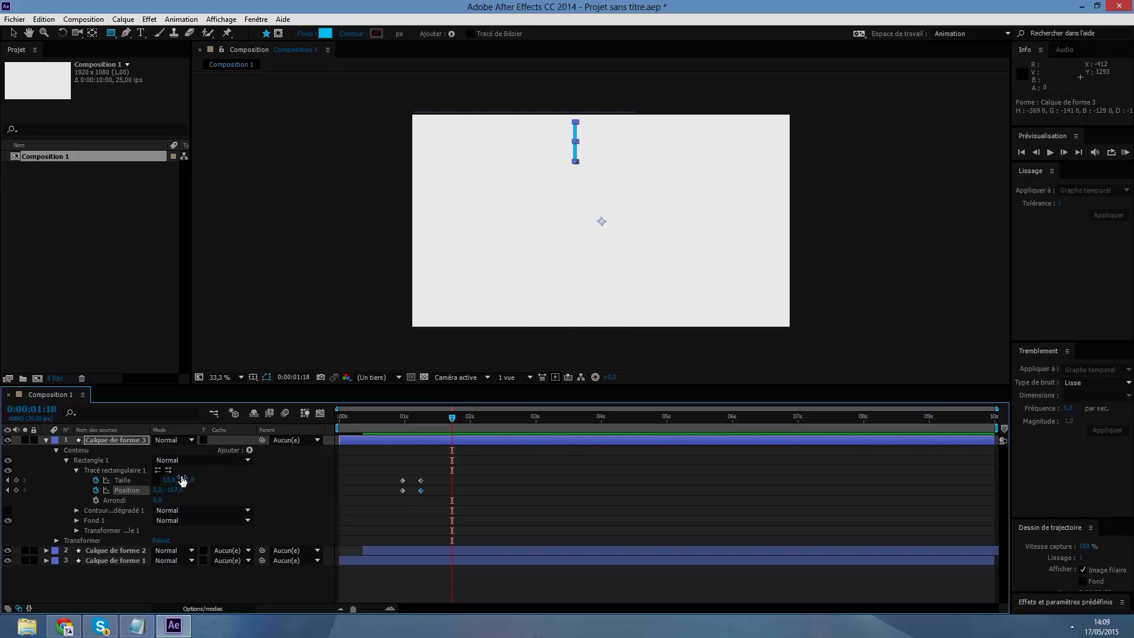
drag(183, 480, 177, 480)
click(184, 480)
text(0)
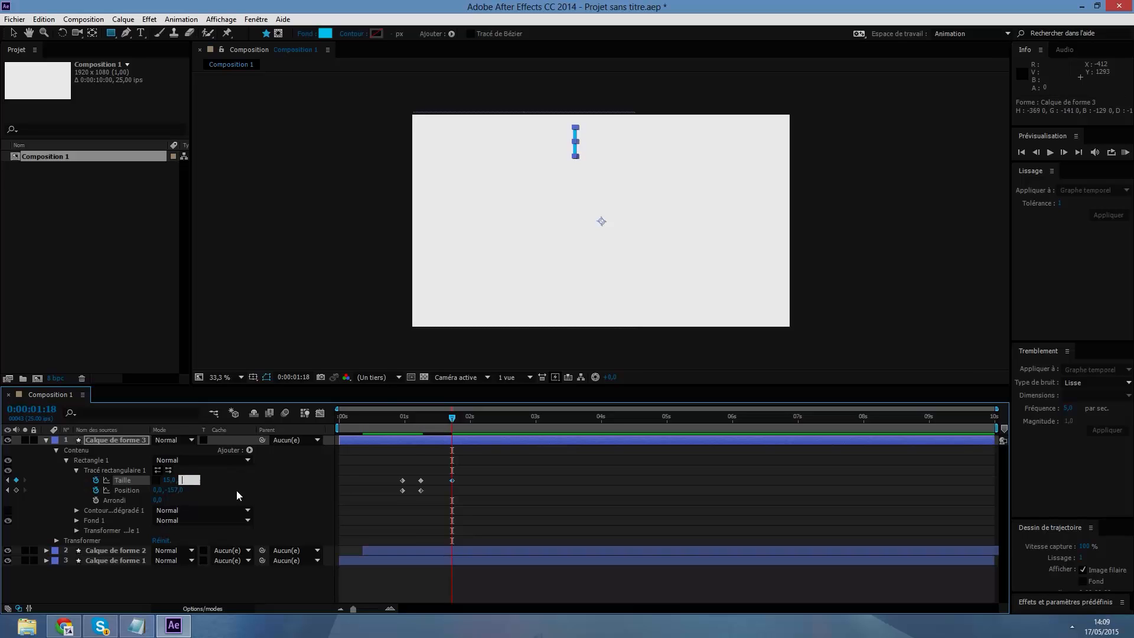
key(Return)
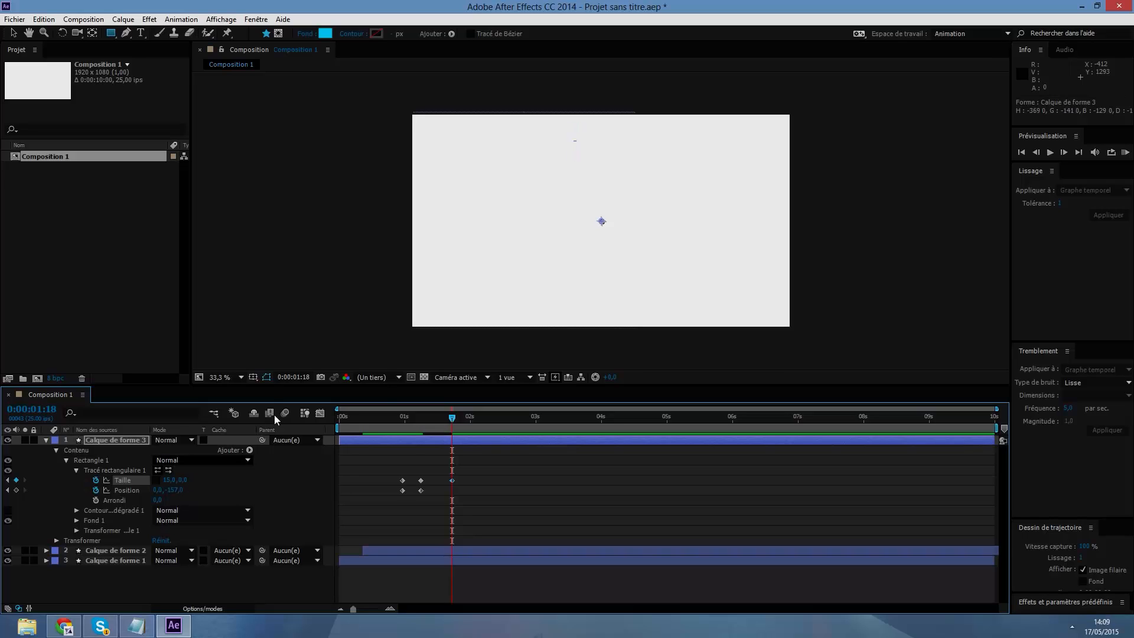
drag(453, 418, 402, 508)
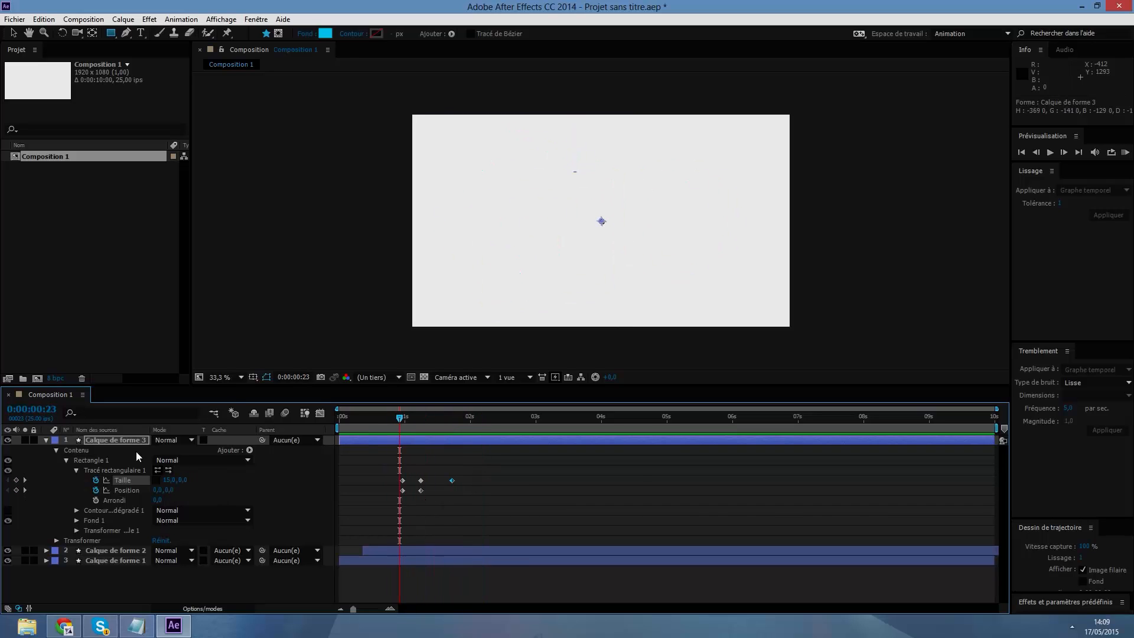
- Collapse Rectangle 1, add a Répétition to the bar's shape contents, and move the playhead to 0:00:01:07
click(76, 470)
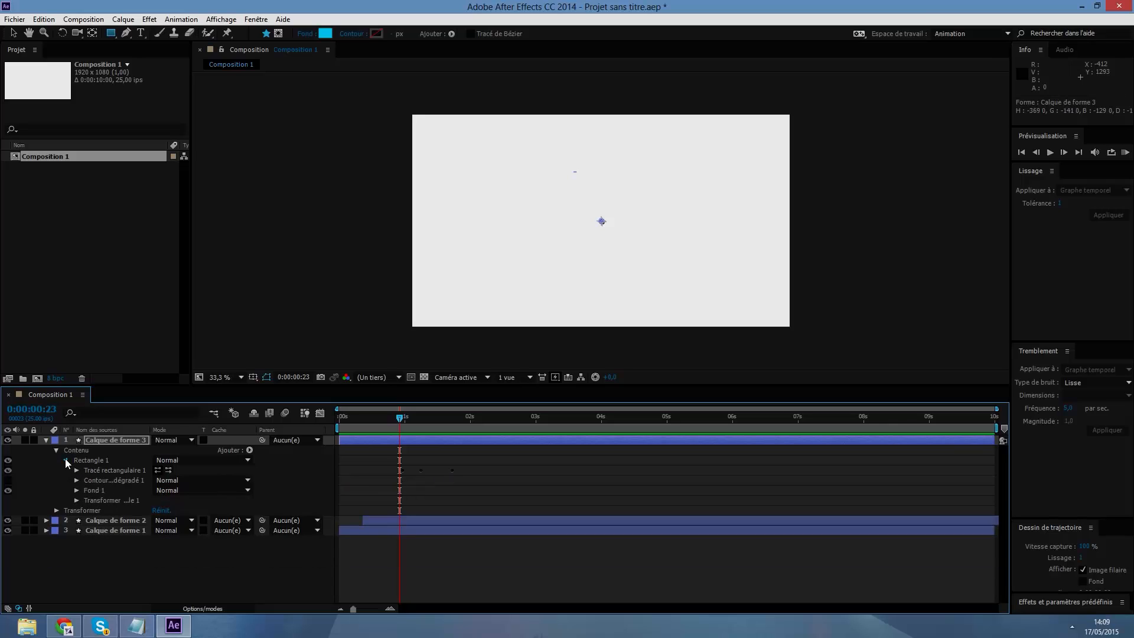
click(66, 460)
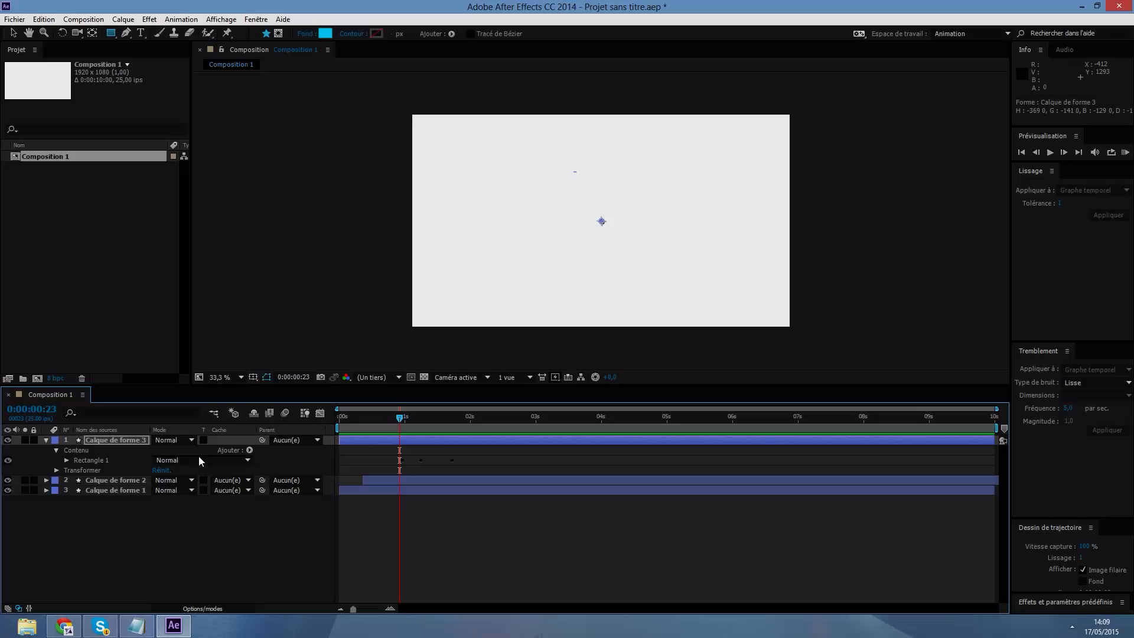
click(247, 449)
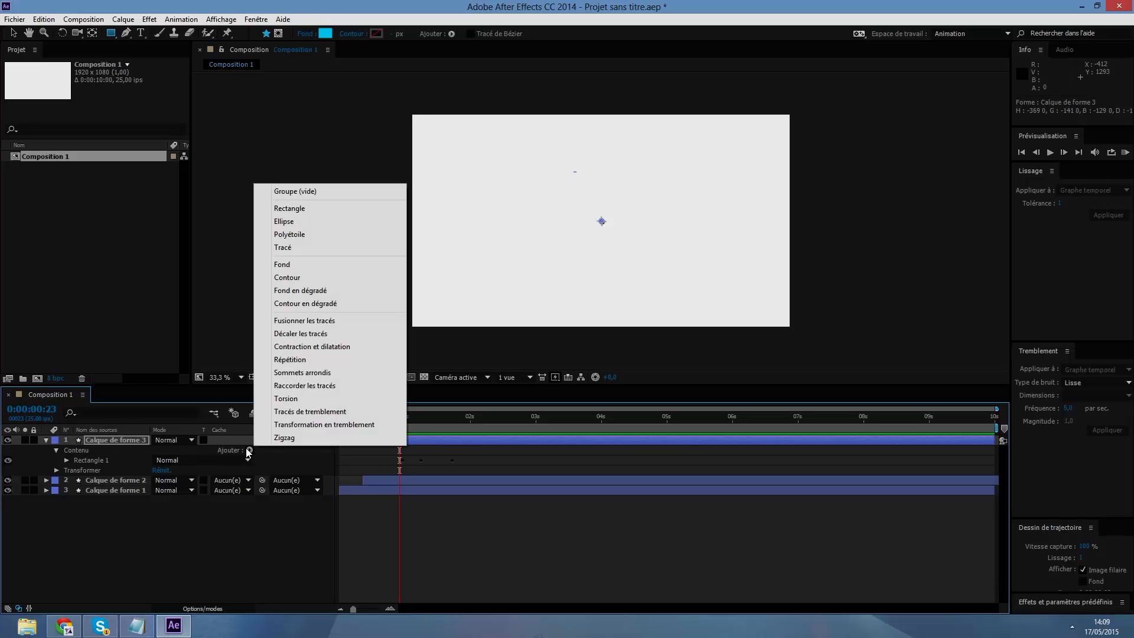
click(291, 360)
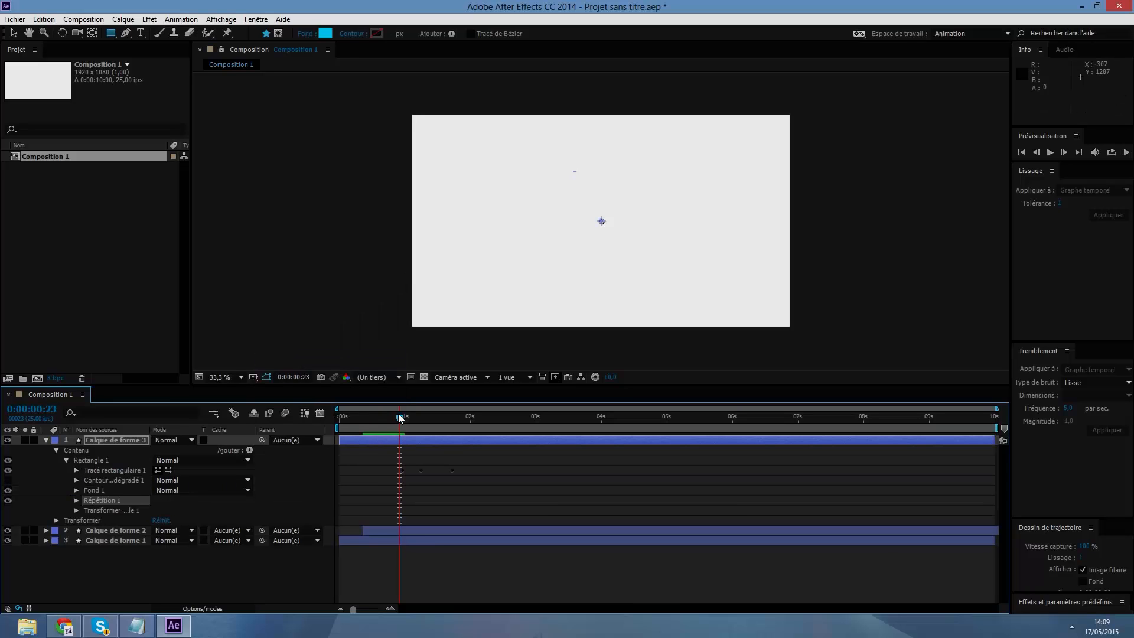
drag(399, 418, 423, 418)
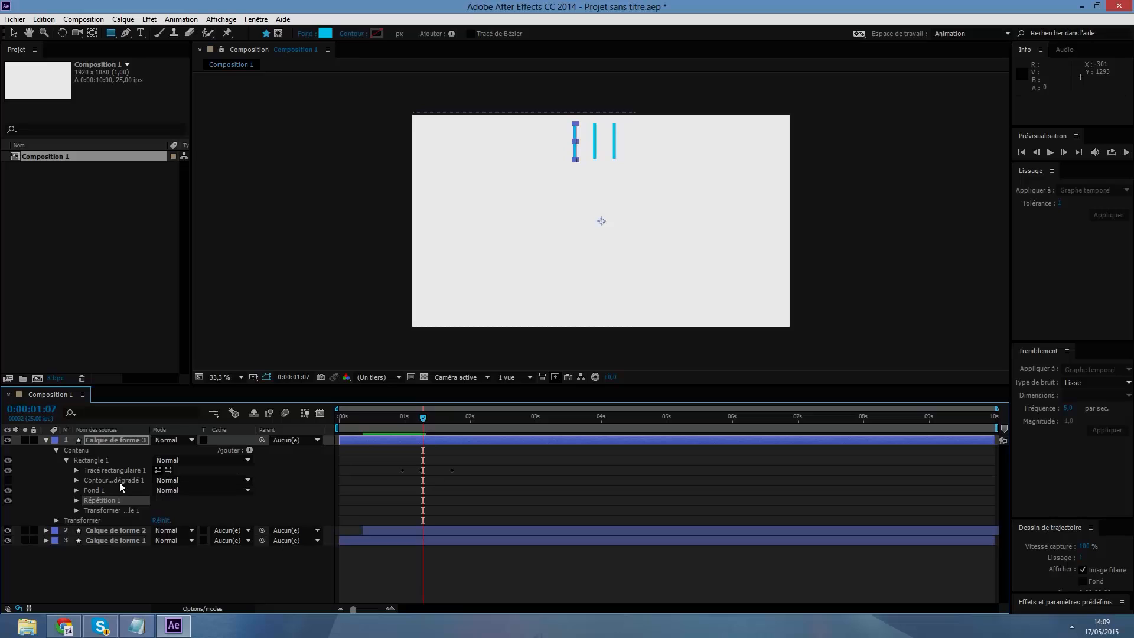
- Give the rotation of Répétition 1 the expression 360/content("Rectangle 1").content("Répétition 1").copies and return to 0:00:00:22 with Rotation selected
click(76, 500)
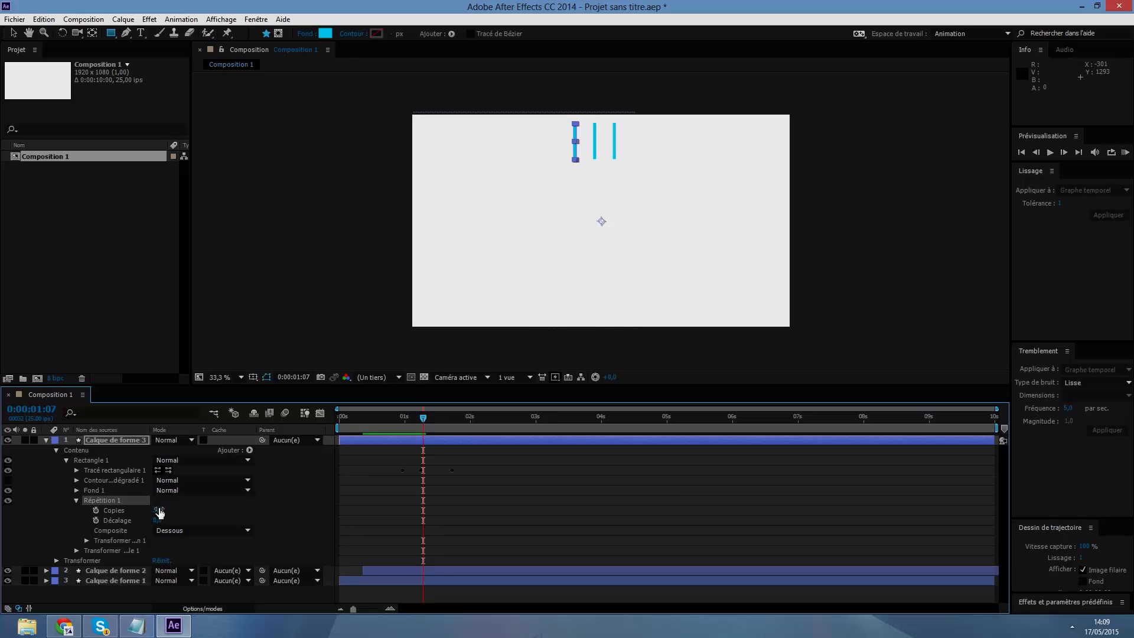
click(86, 540)
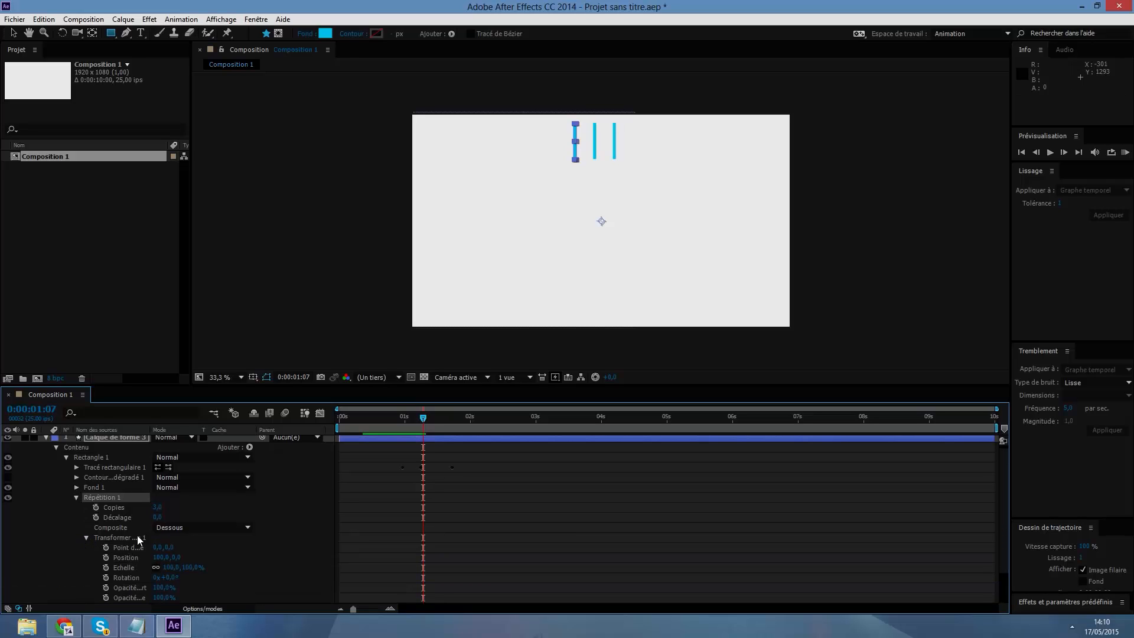
scroll(162, 560, down, 2)
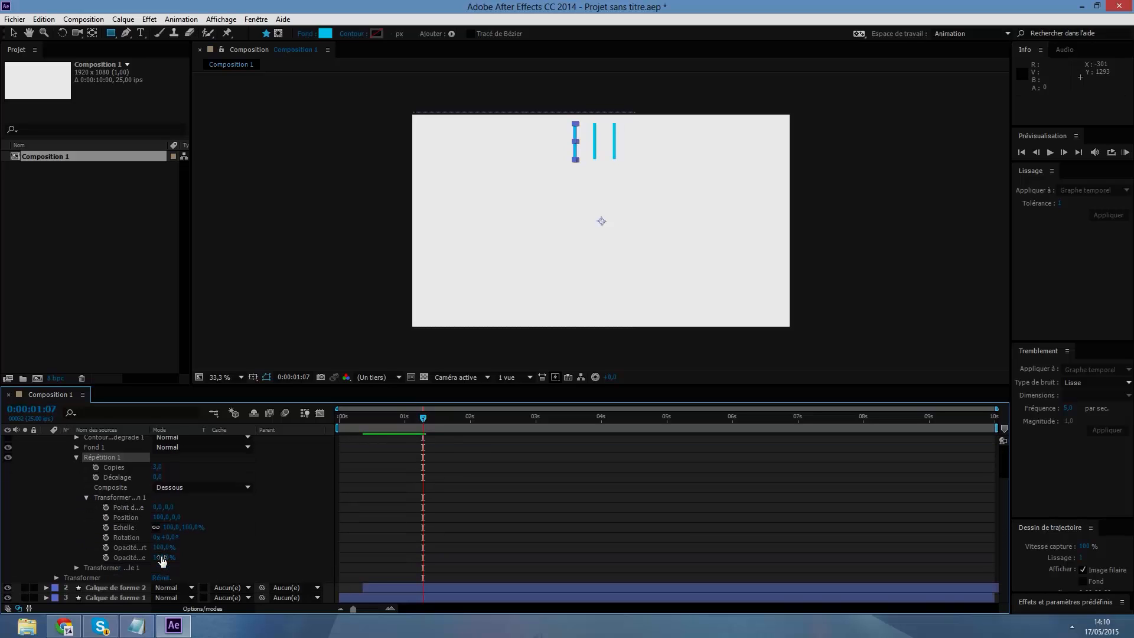
alt+click(106, 537)
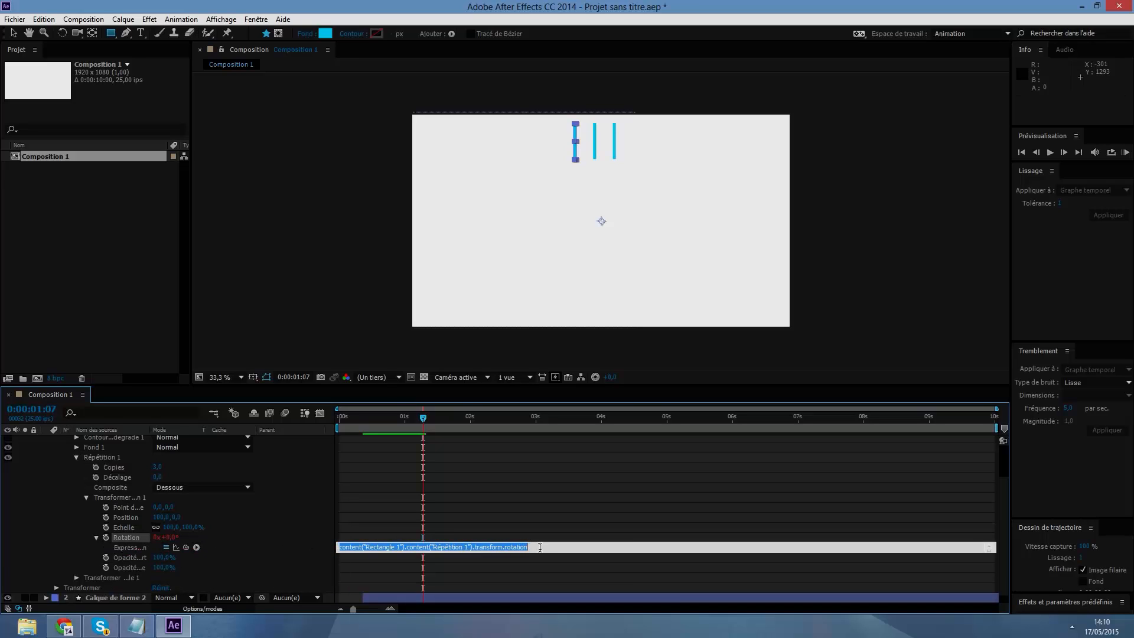
key(BackSpace)
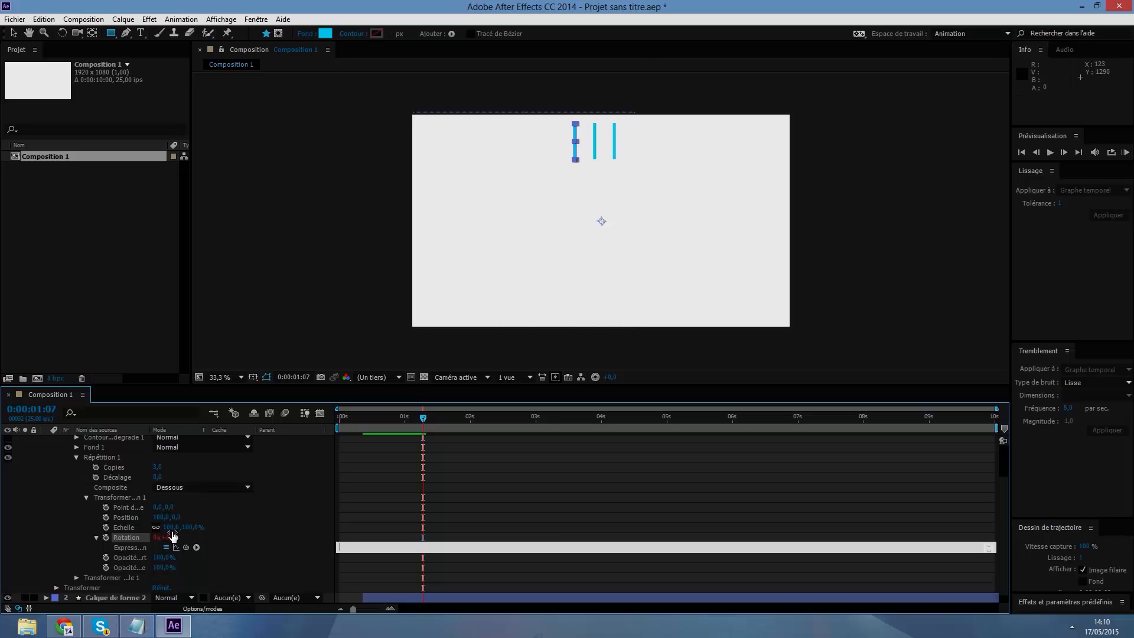
text(360/)
drag(186, 547, 158, 533)
drag(121, 492, 120, 470)
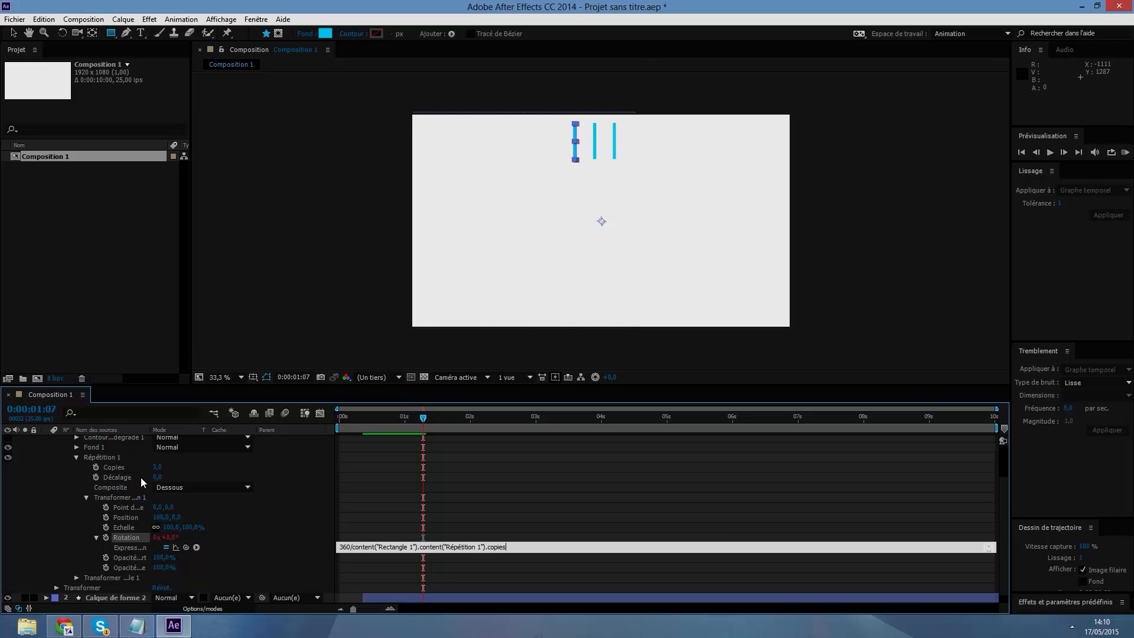
click(396, 518)
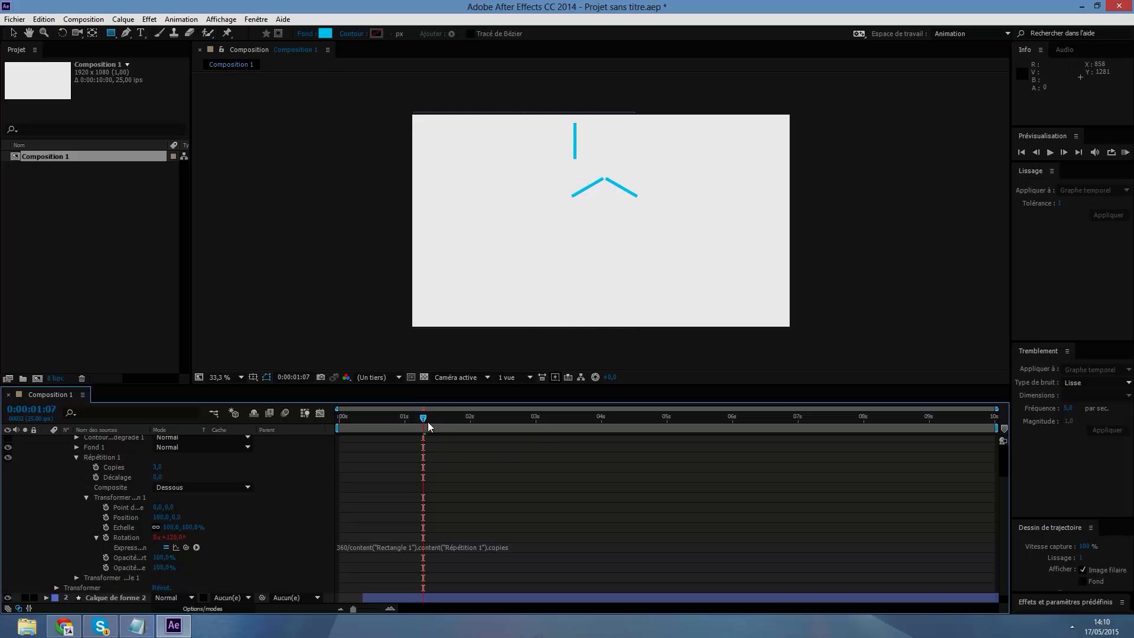
drag(422, 418, 397, 453)
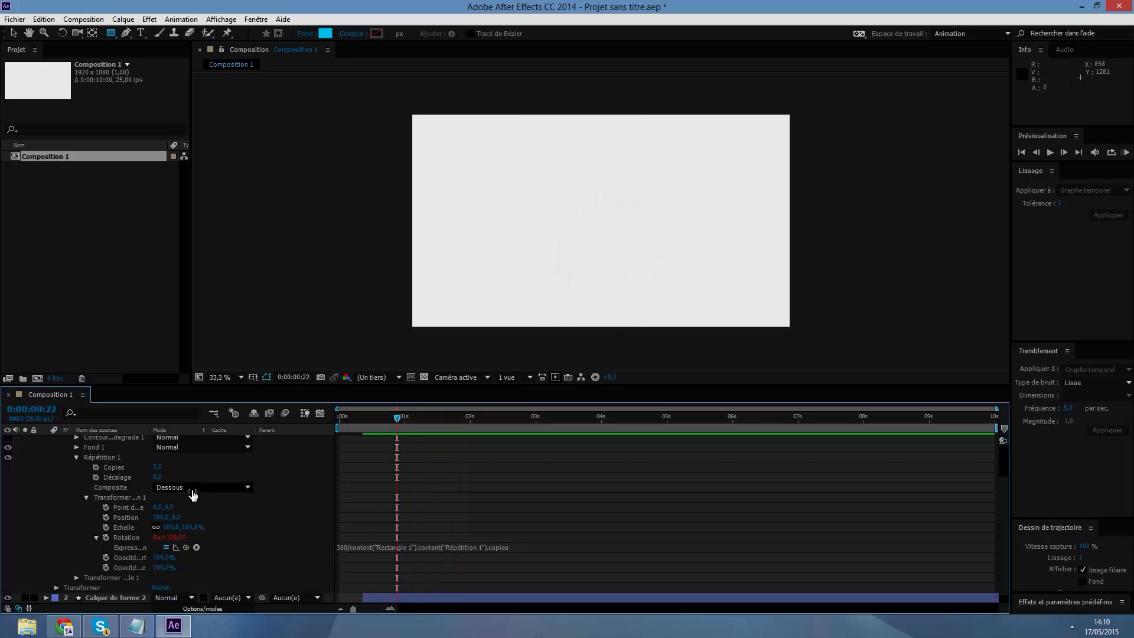
click(175, 537)
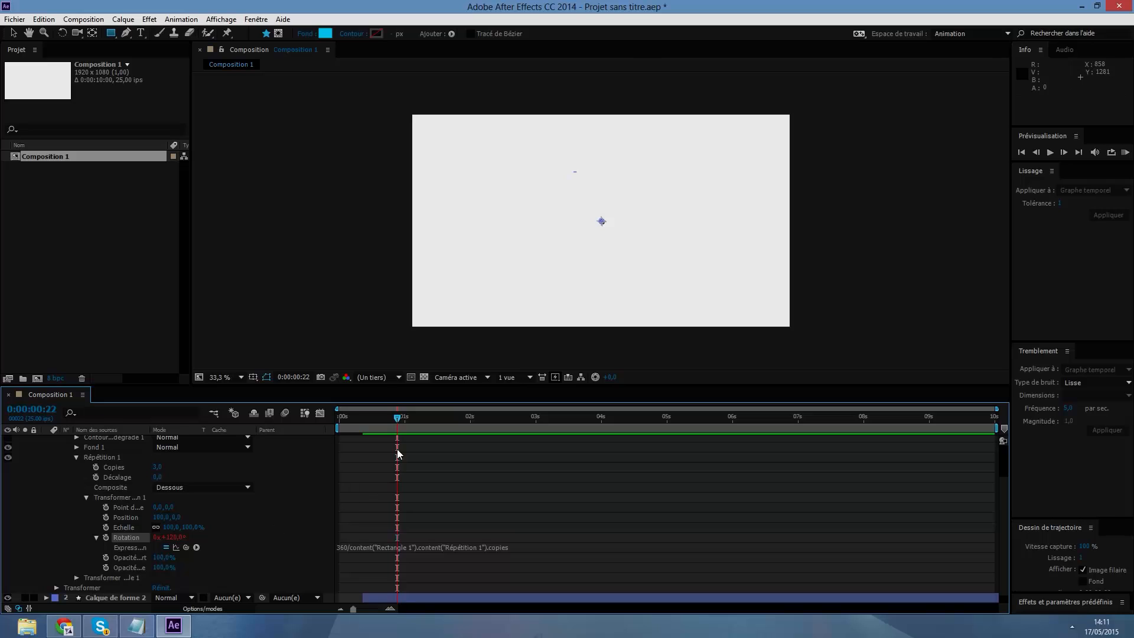
- At 0:00:01:12, set the copies of Répétition 1 to 5 and scrub through the animation to 0:00:02:03
drag(399, 419, 437, 442)
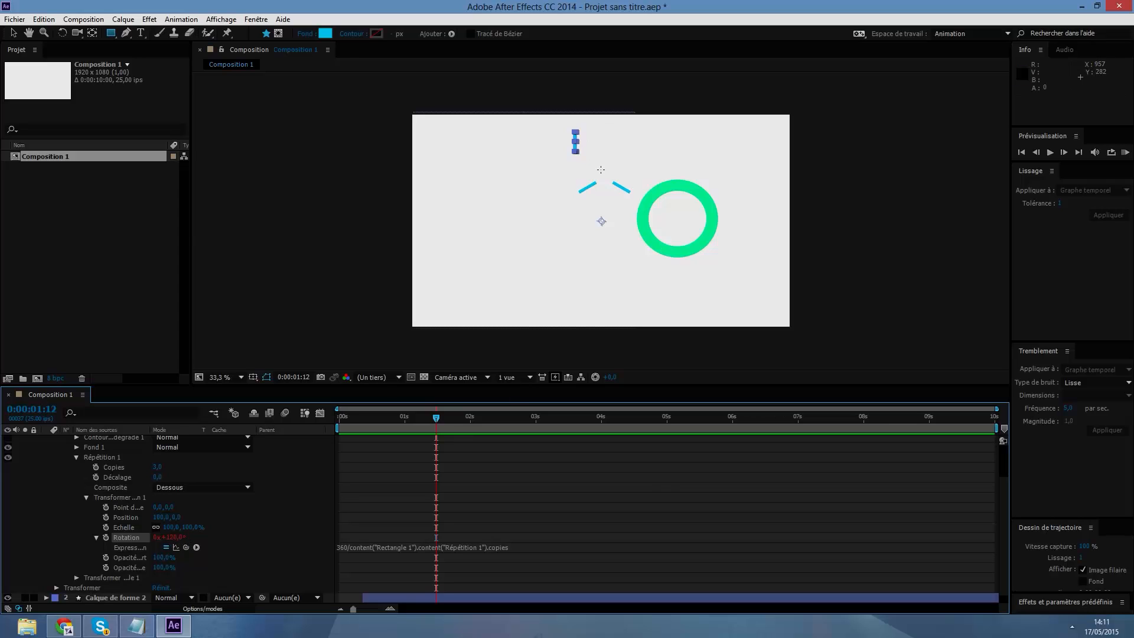
click(158, 471)
key(BackSpace)
text(5)
key(Return)
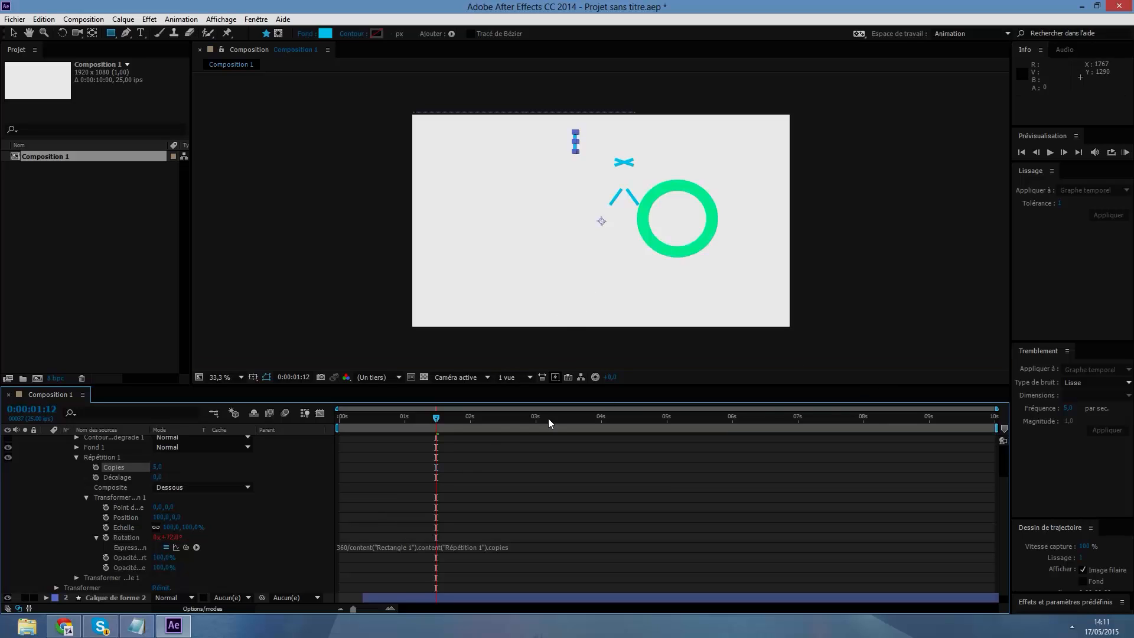
drag(433, 422, 478, 435)
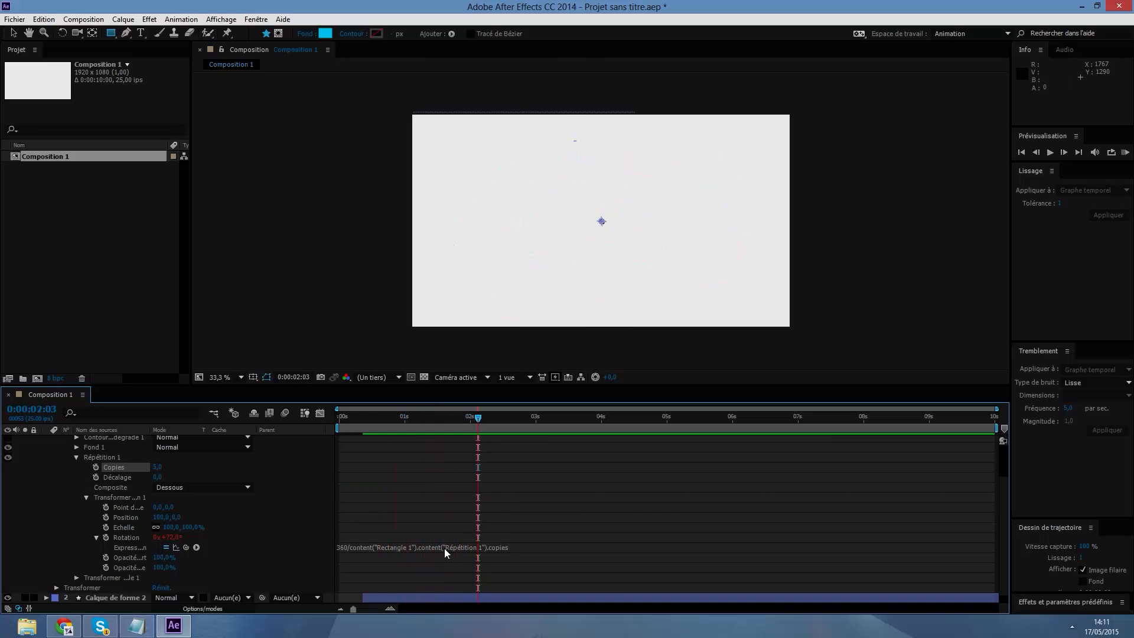
- Try an opening parenthesis before 360 in the Rotation expression of Répétition 1, and remove it again
click(335, 547)
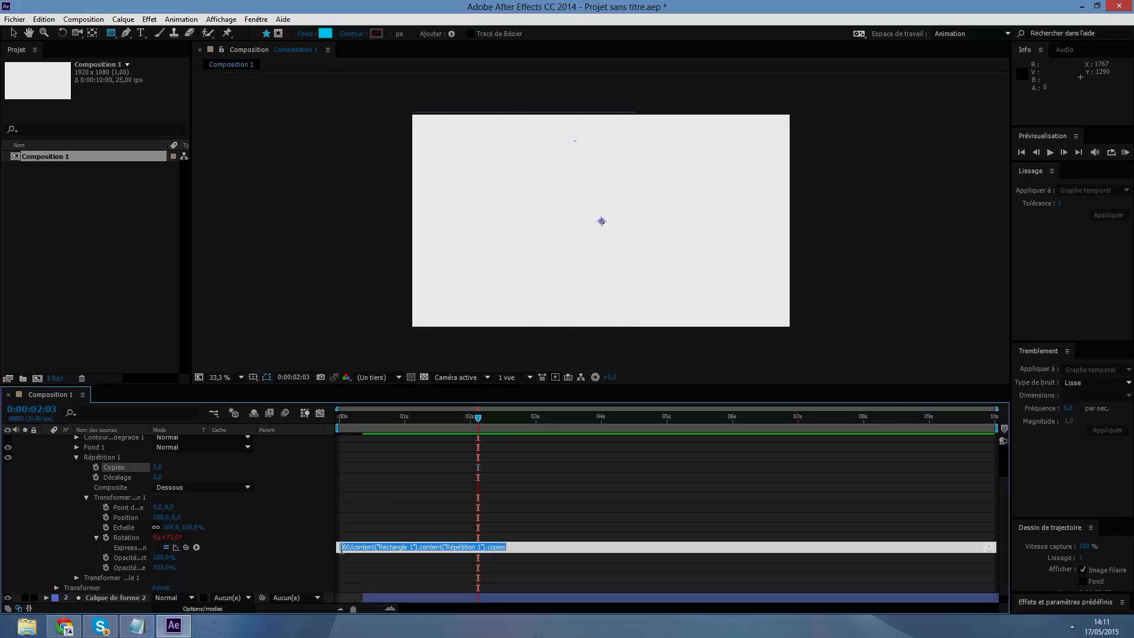
click(342, 546)
text(3)
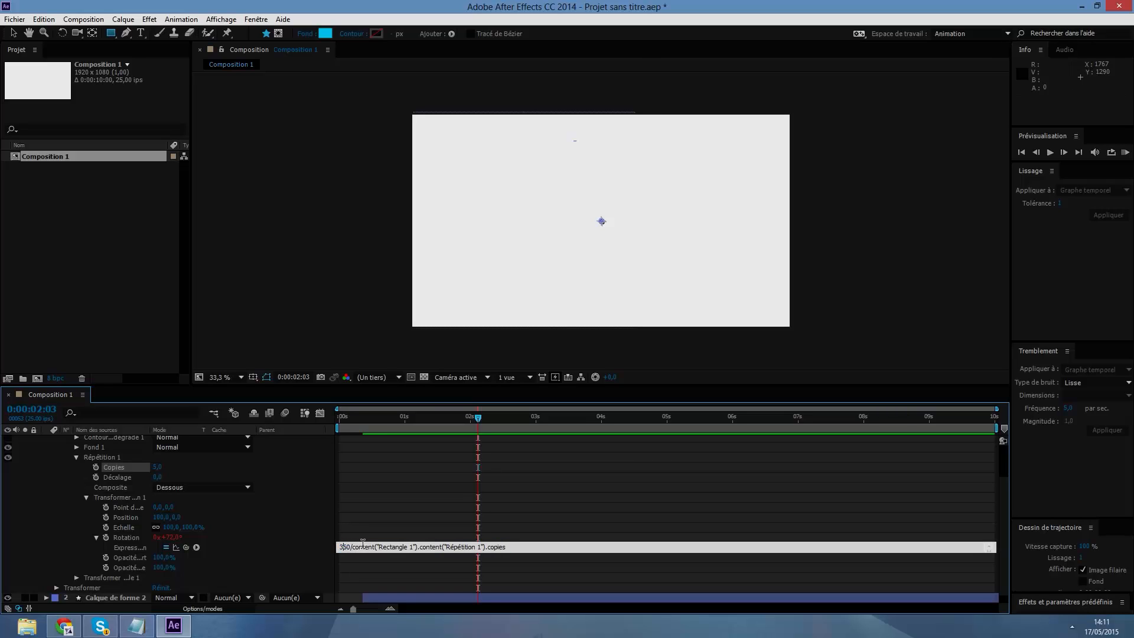
text(()
click(504, 518)
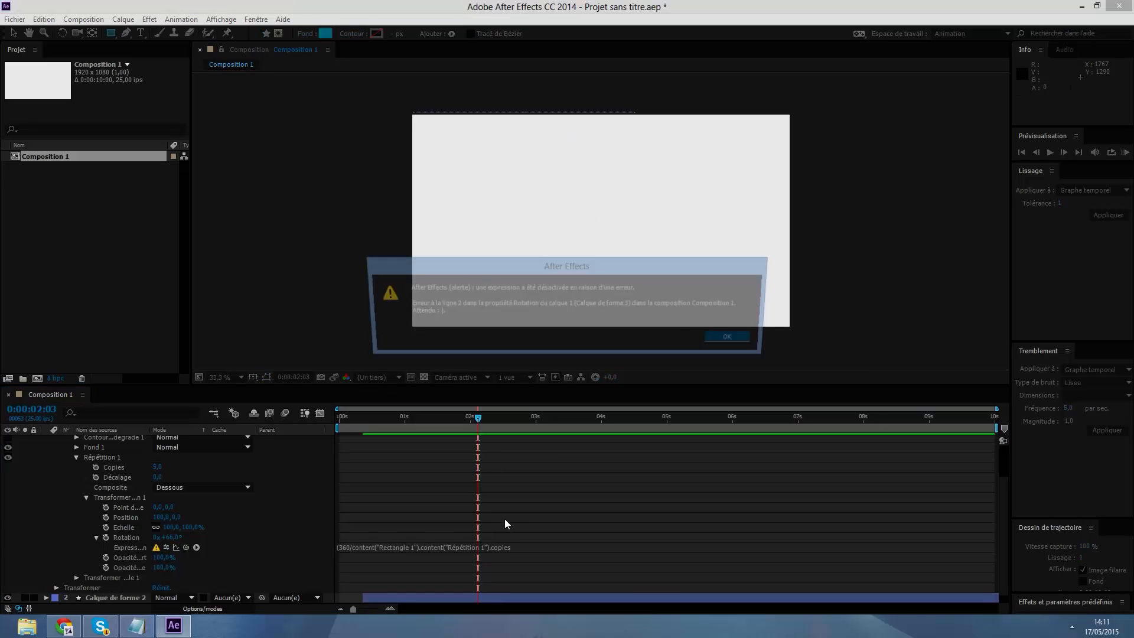
click(736, 335)
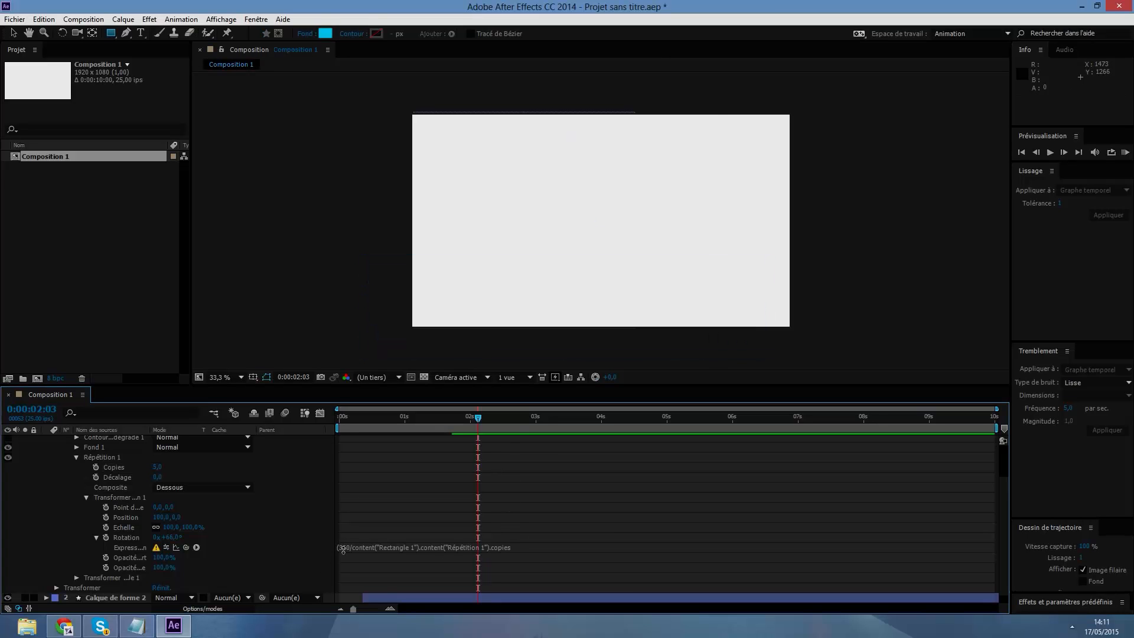
click(344, 550)
click(343, 551)
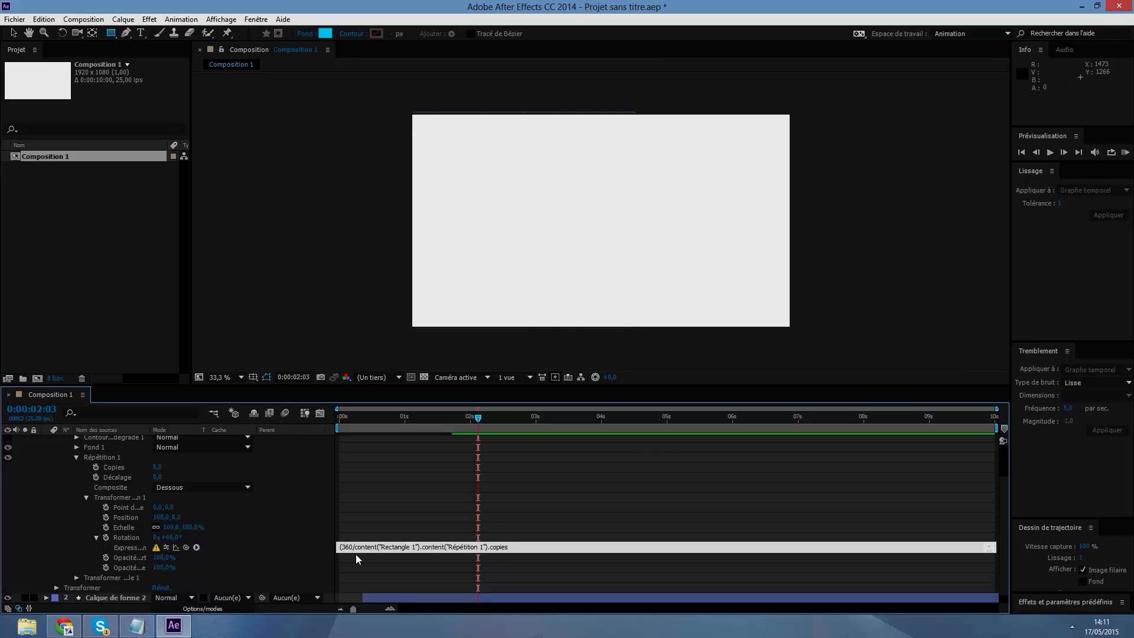
key(BackSpace)
click(505, 515)
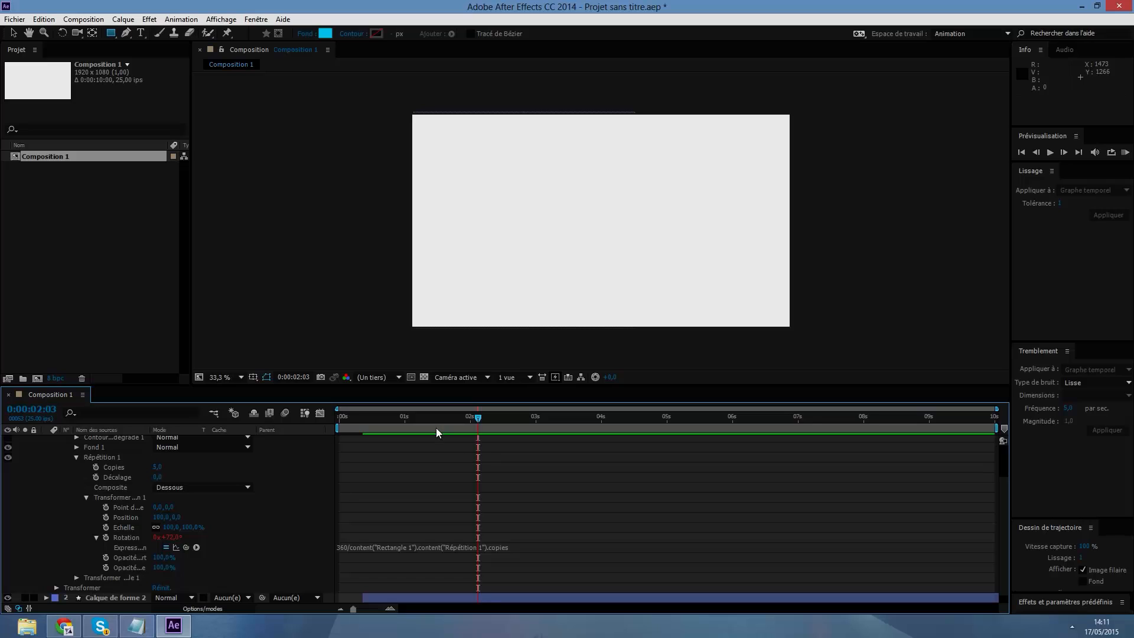
- Return to the composition start, collapse Calque de forme 3 and shift its layer to begin at 0:00:00:20
drag(456, 420, 300, 443)
scroll(104, 449, up, 3)
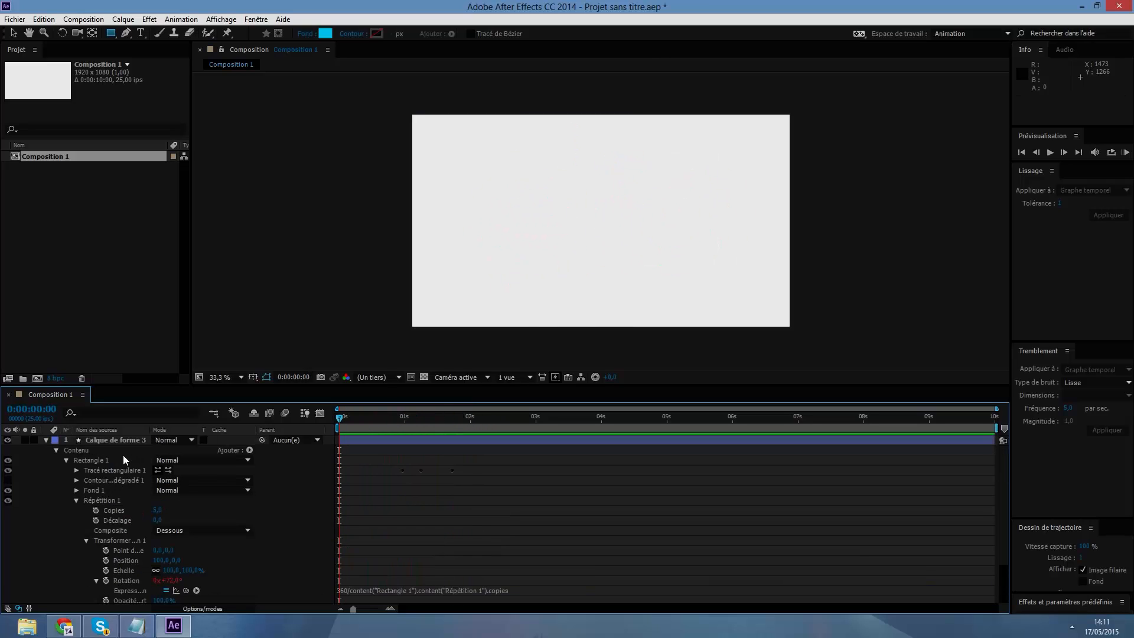
click(46, 440)
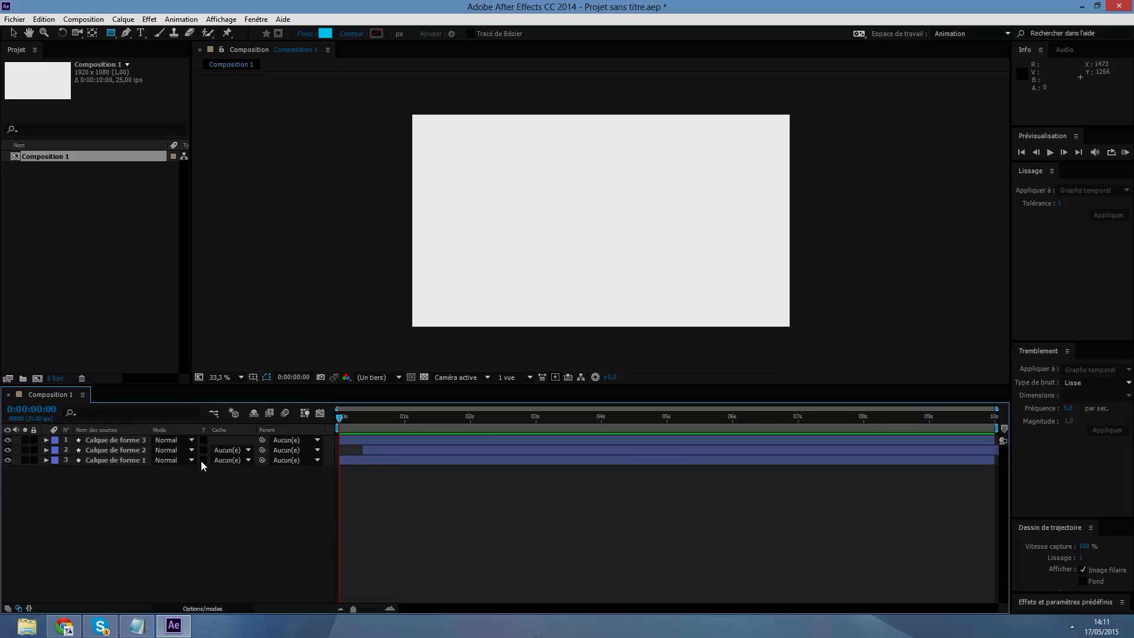
drag(389, 439, 443, 444)
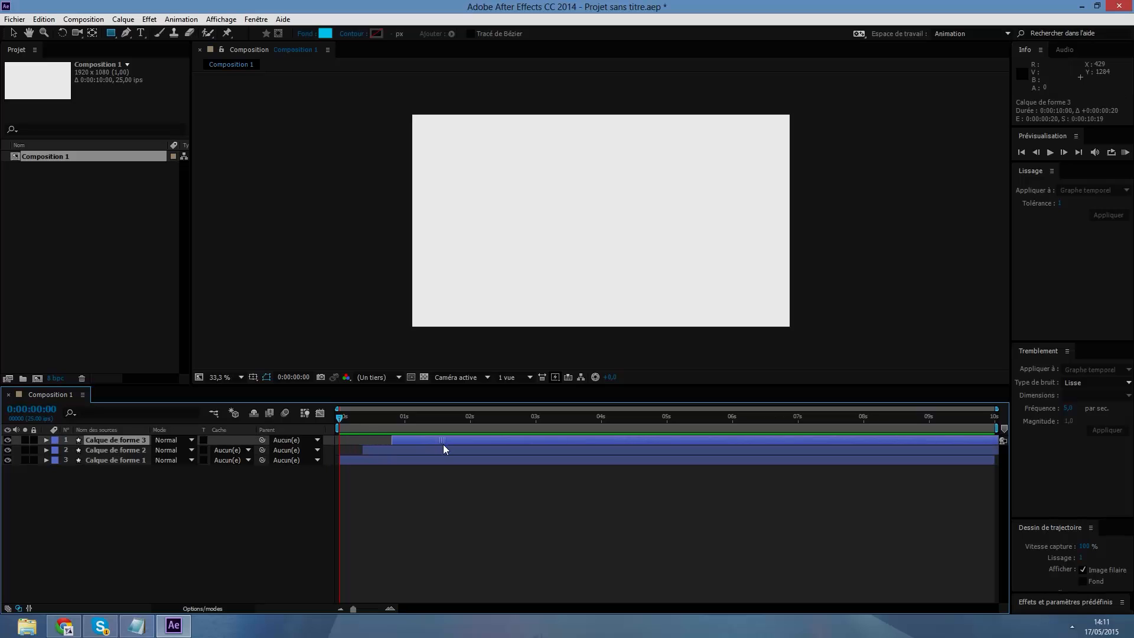
- Preview the animation from the start and park the playhead at 0:00:02:00
click(1050, 157)
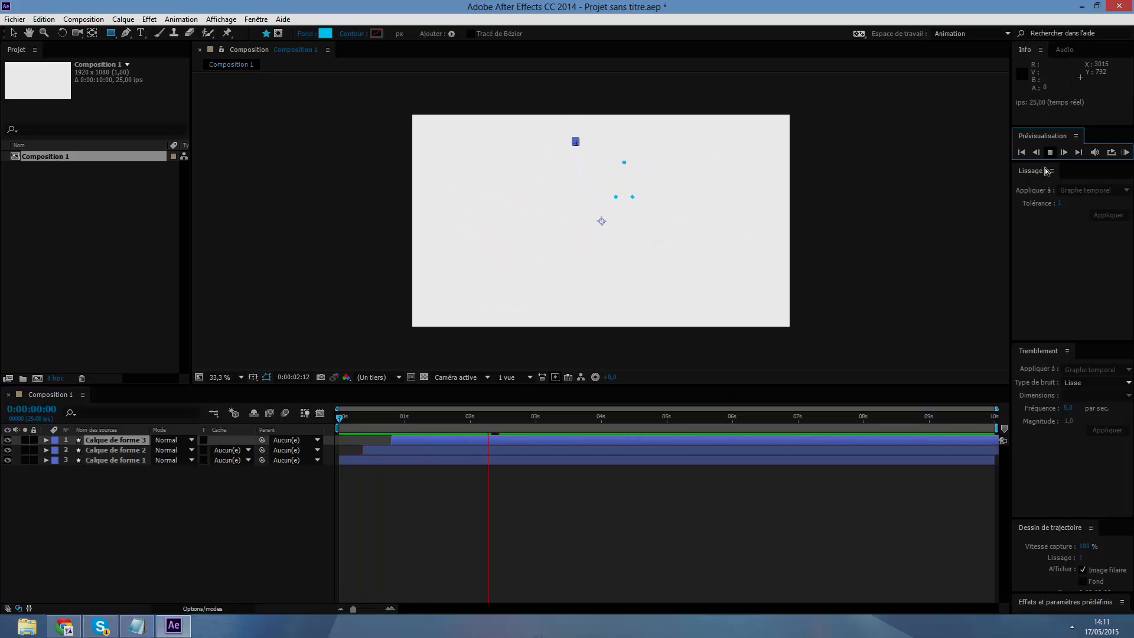
key(space)
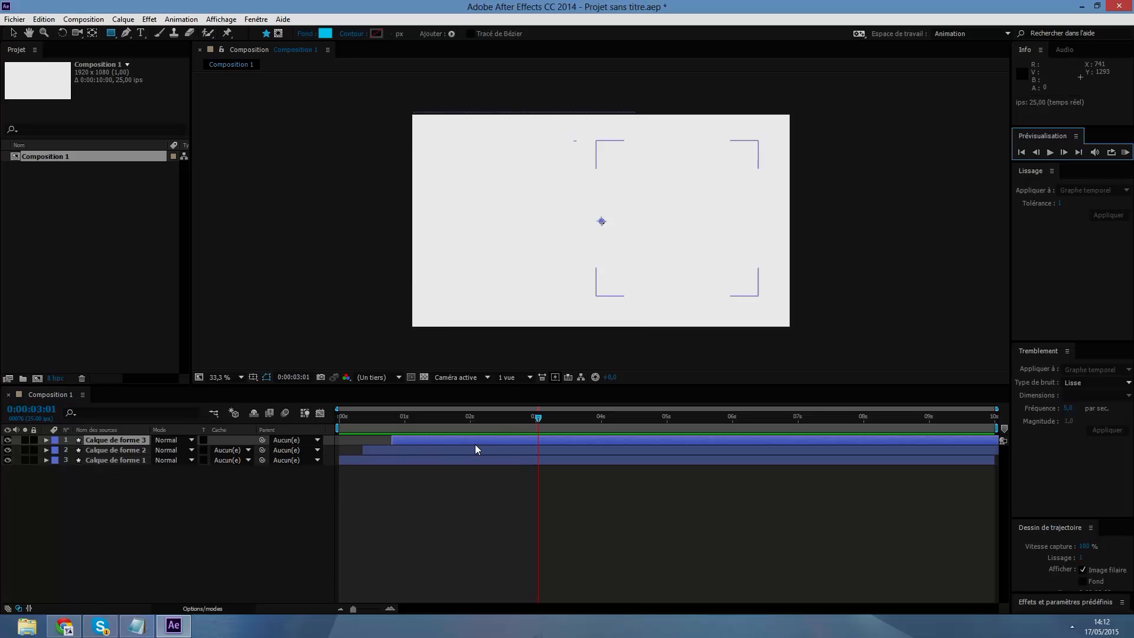
drag(537, 417, 470, 419)
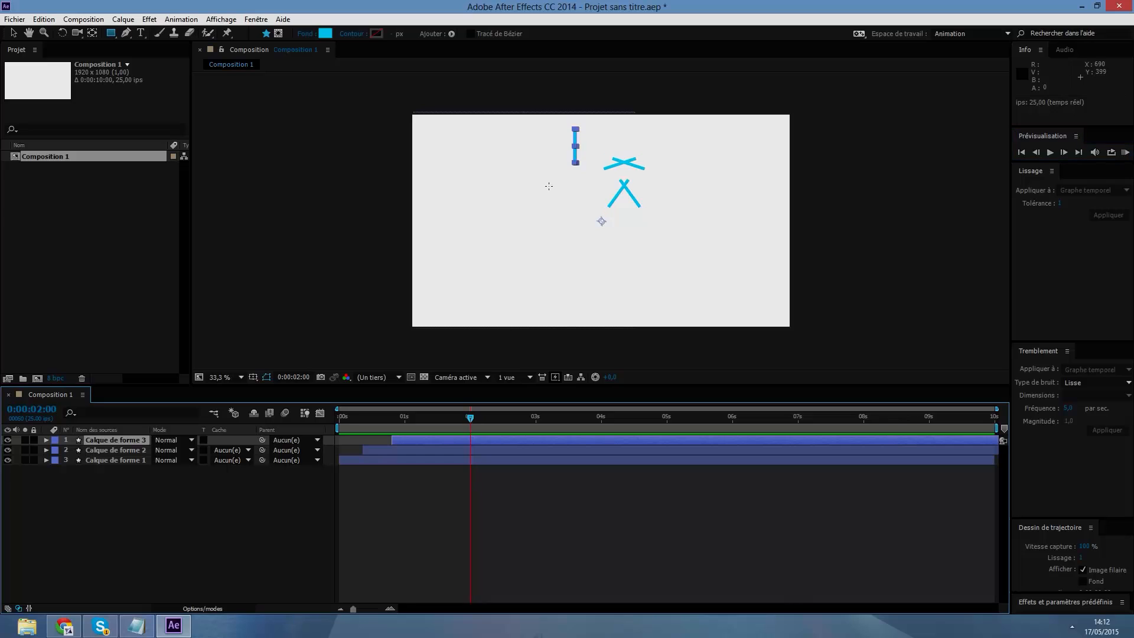
- Move the repeated cyan bars of Calque de forme 3 straight down in the composition, and deselect the layer
click(13, 33)
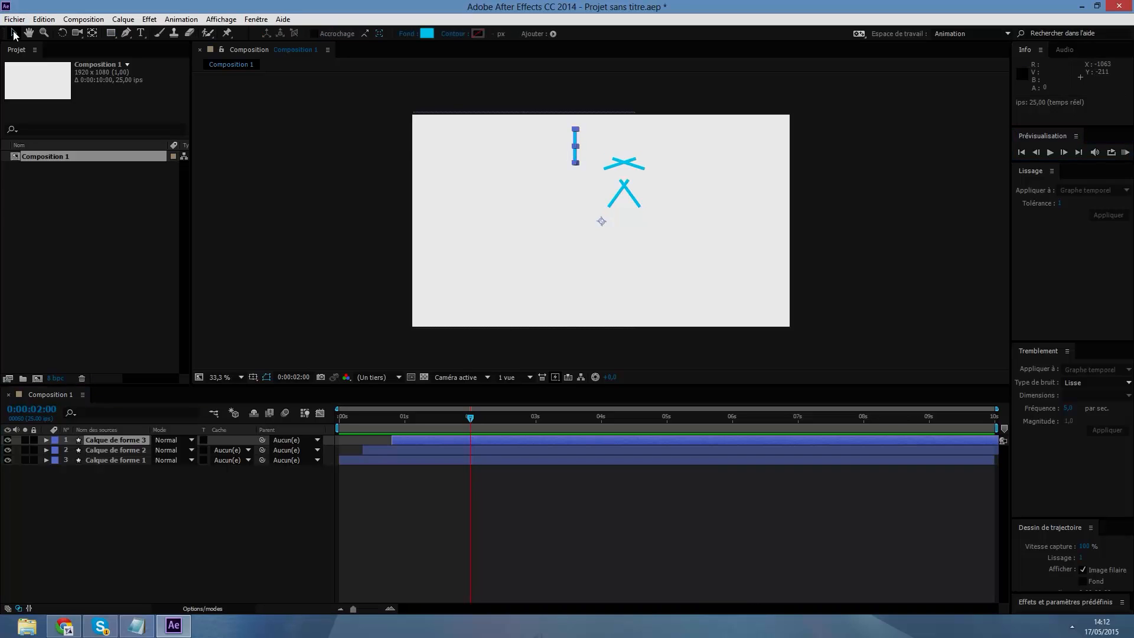
drag(583, 161, 582, 204)
click(80, 502)
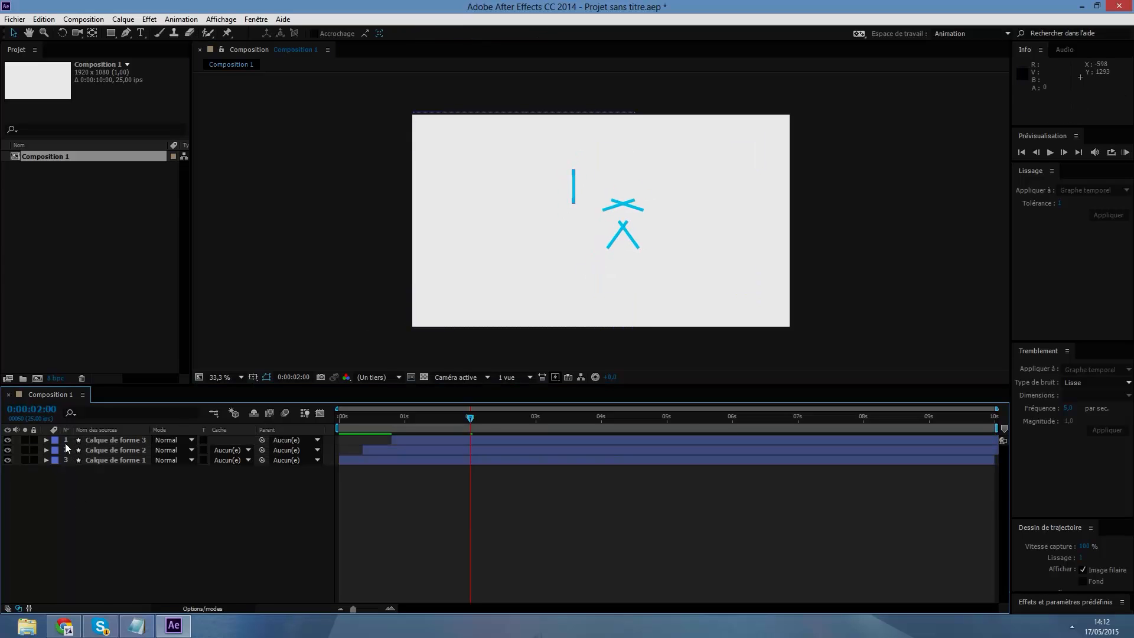
- Set the X position in Répétition 1's transform to 0 and move the burst to the composition's centre
click(45, 440)
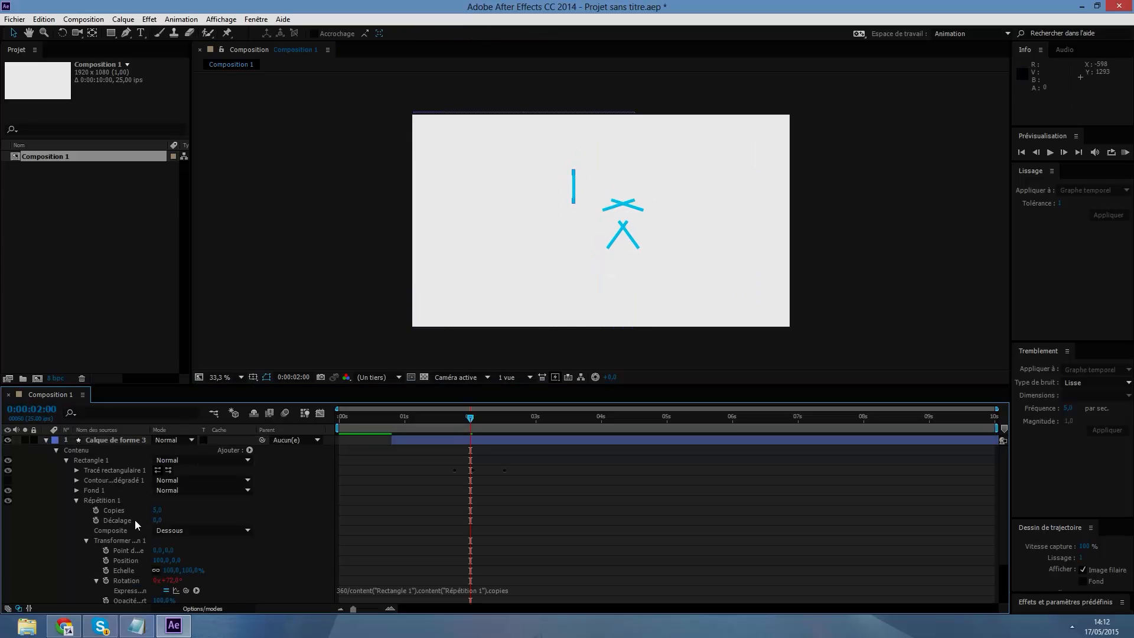
scroll(168, 564, down, 1)
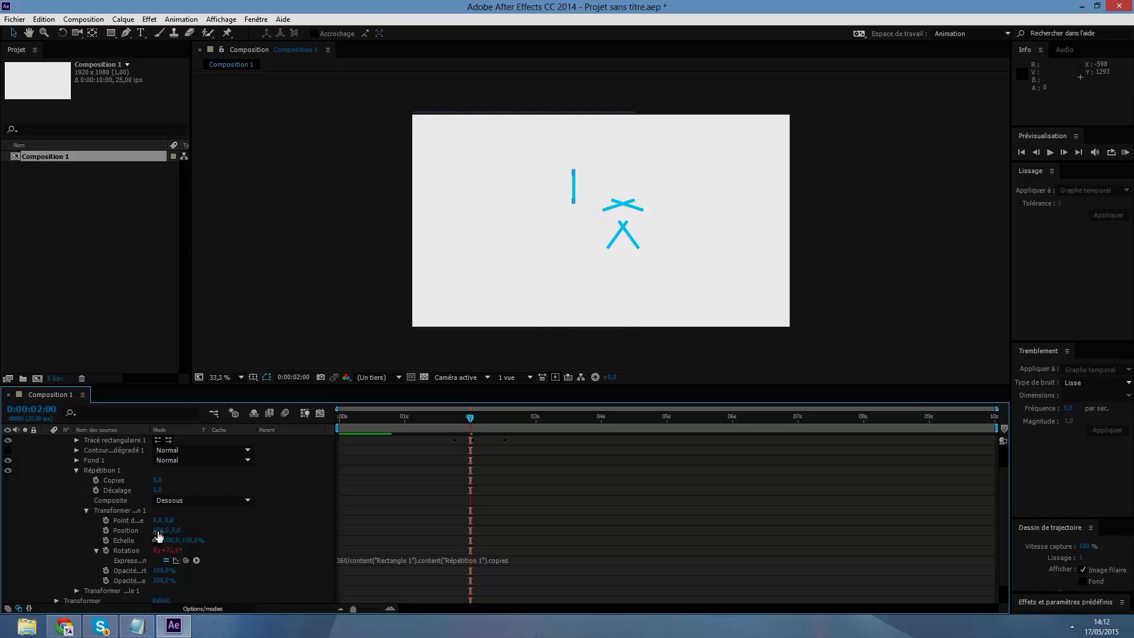
click(159, 531)
key(BackSpace)
key(Return)
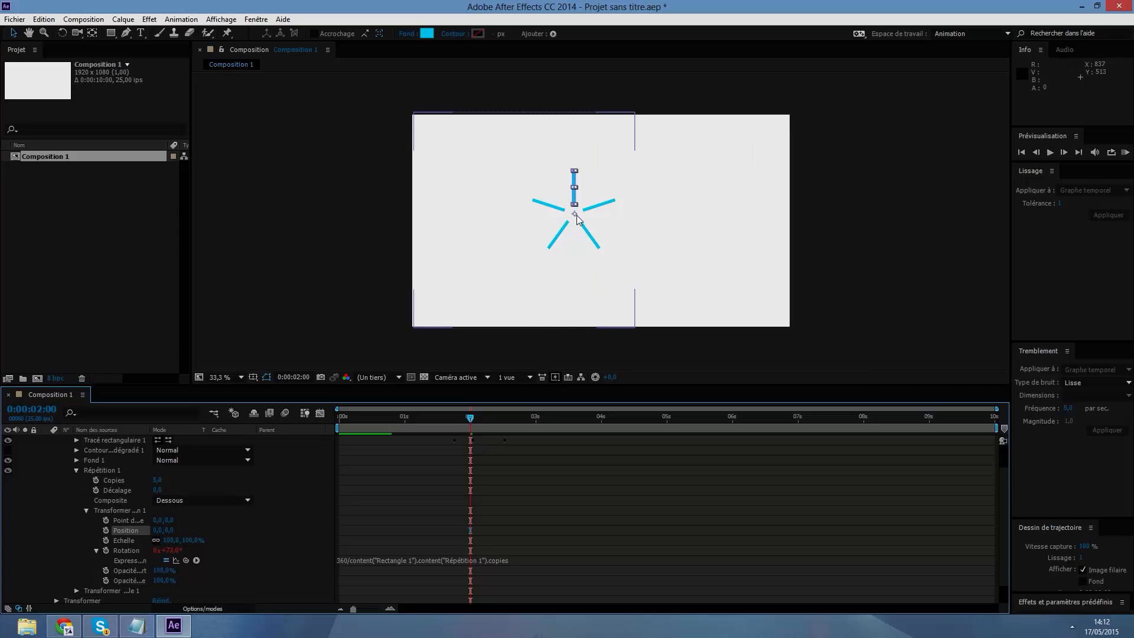
drag(575, 217, 606, 213)
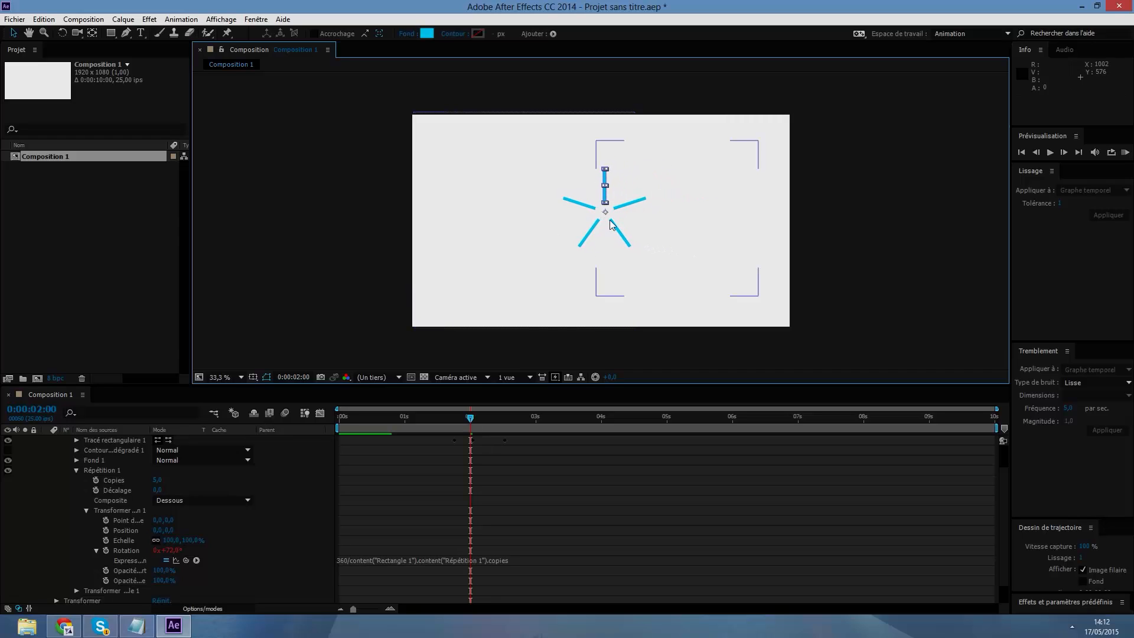
- Try 8 and 100 as the number of copies for Répétition 1
scroll(211, 505, up, 2)
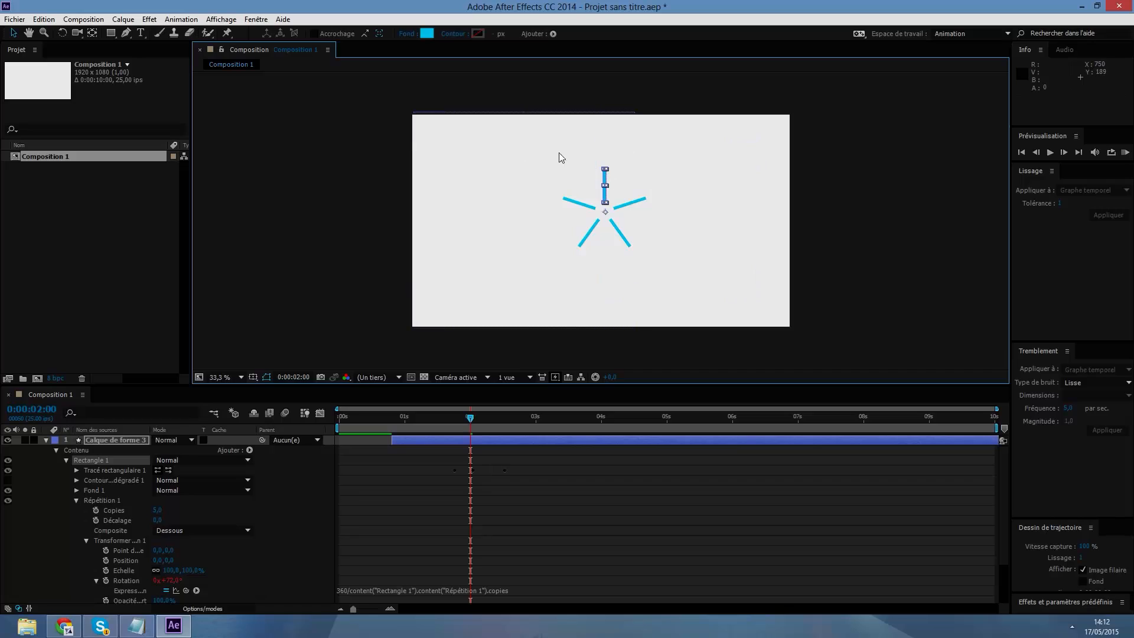
click(157, 510)
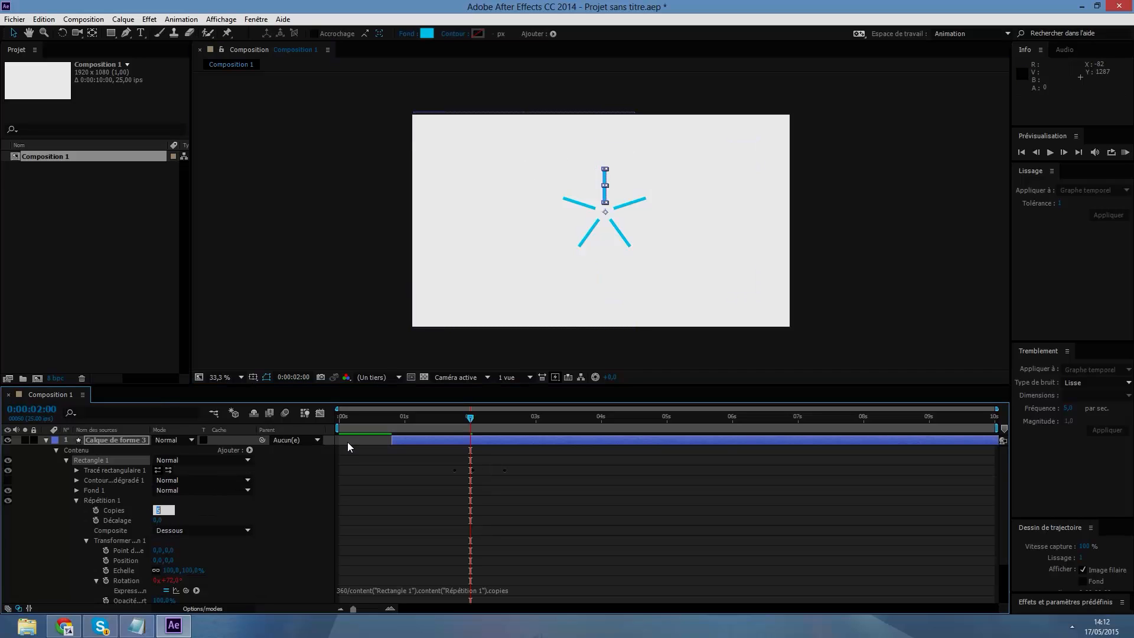
text(8)
key(Return)
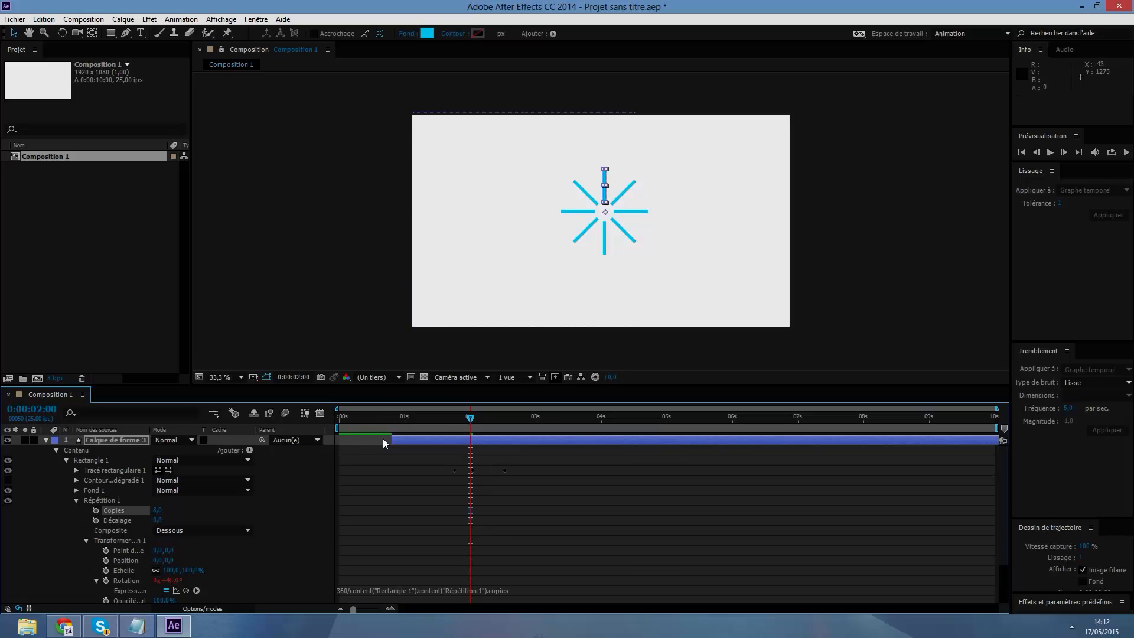
click(155, 510)
text(100)
key(Return)
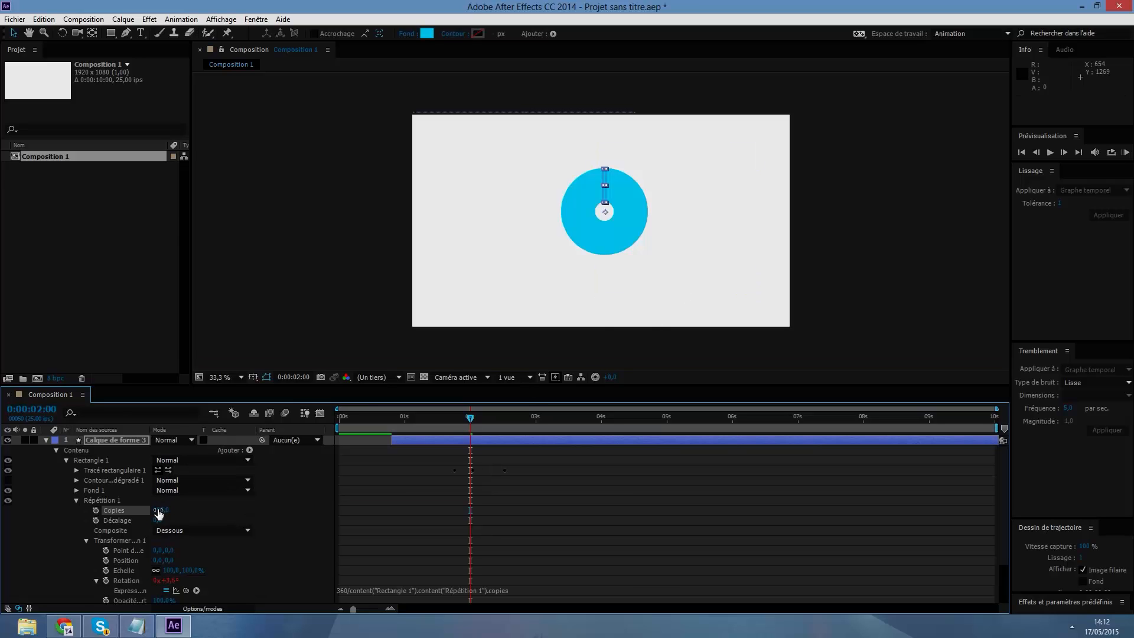
- Set the number of copies of Répétition 1 to 10
click(160, 510)
key(BackSpace)
text(10)
key(Return)
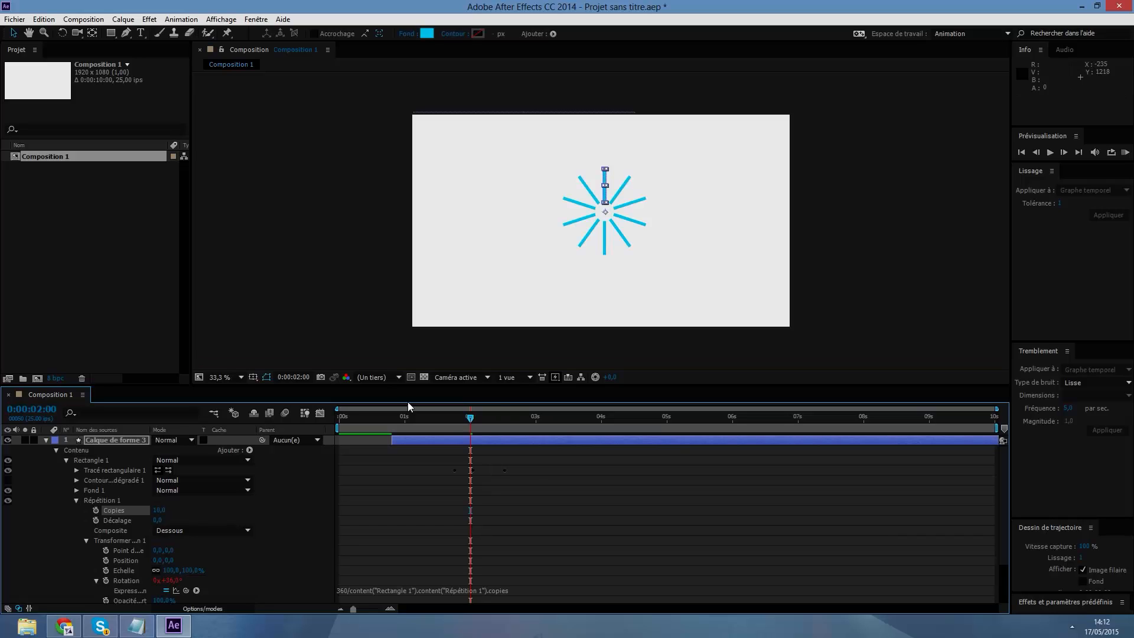
- Reveal the keyframes of all three layers and shift those of Calque de forme 3 and 2 earlier, with Calque de forme 2's last at 0:00:01:13
drag(470, 423, 339, 423)
key(F2)
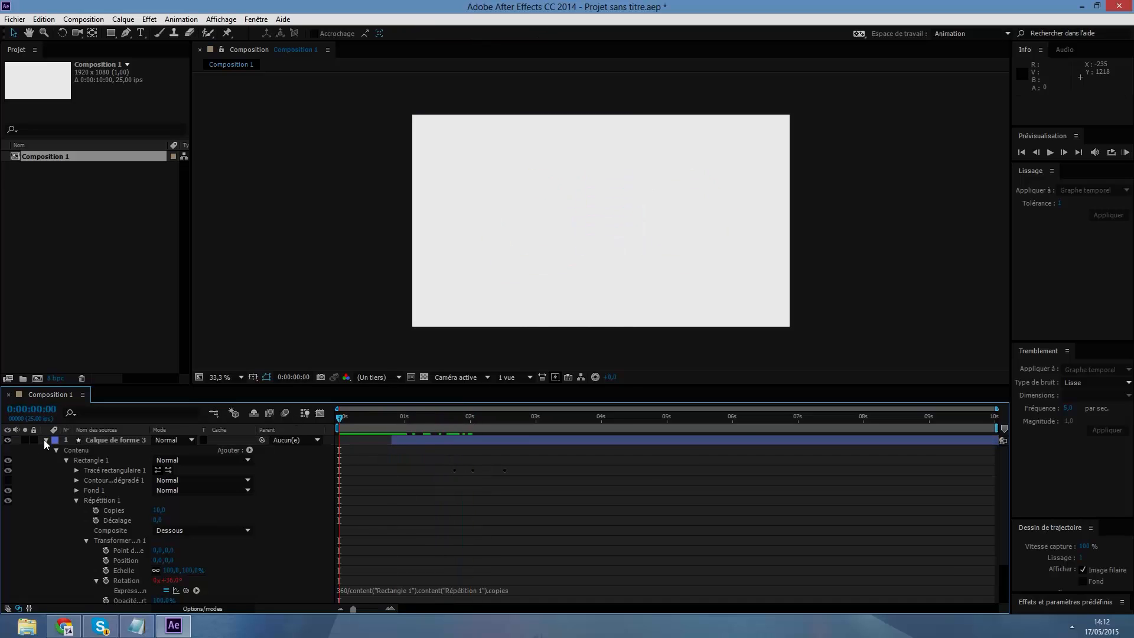
click(45, 440)
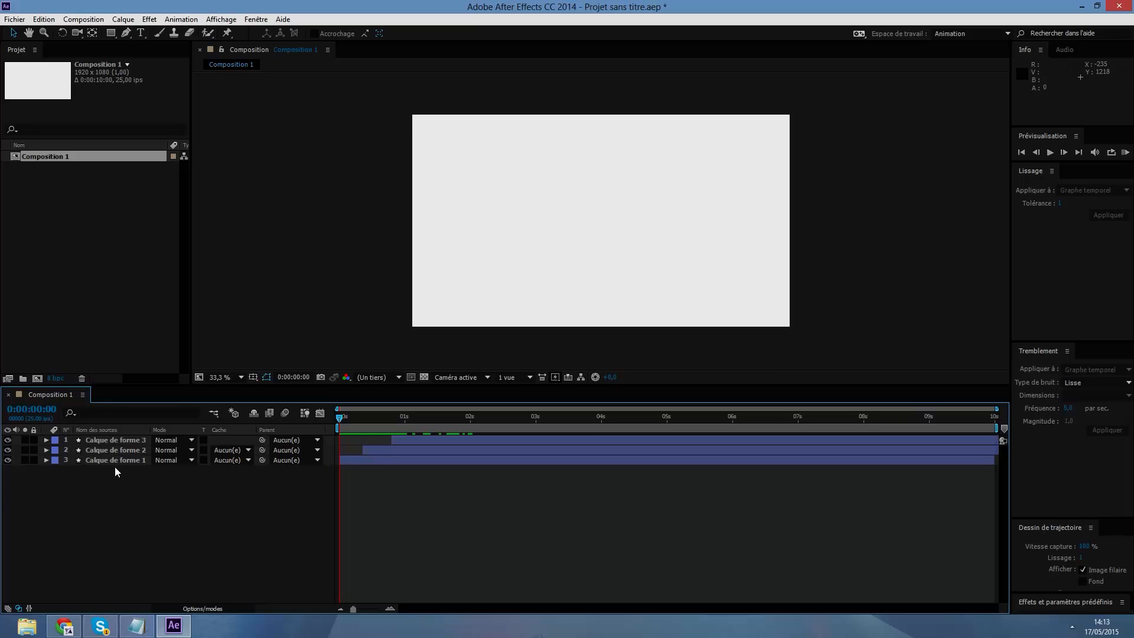
key(u)
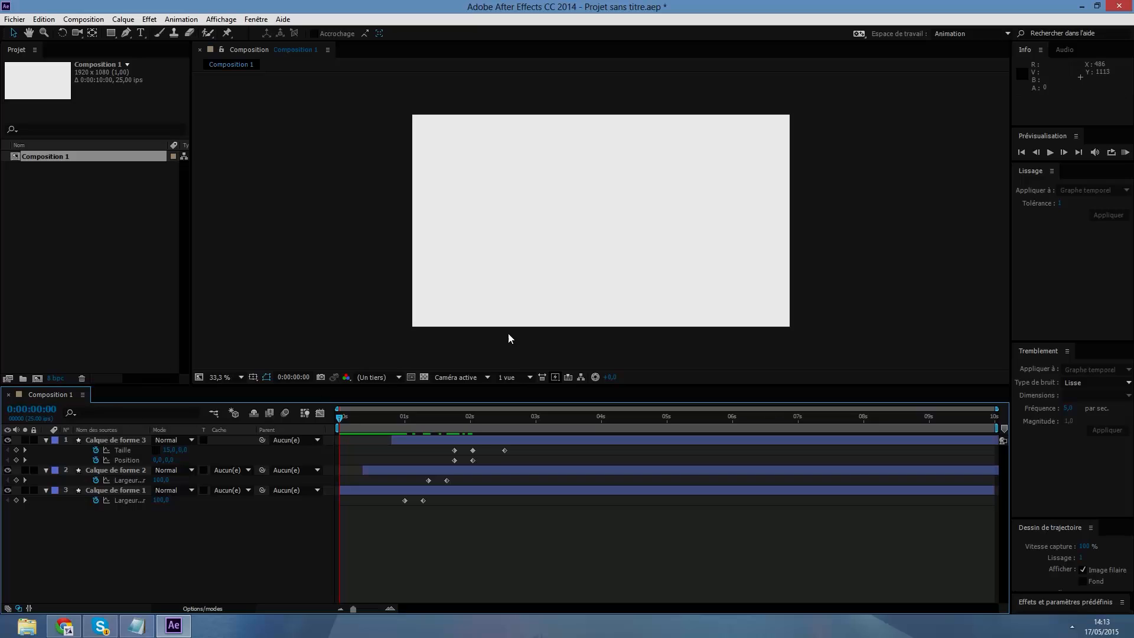
drag(446, 445, 416, 462)
click(427, 480)
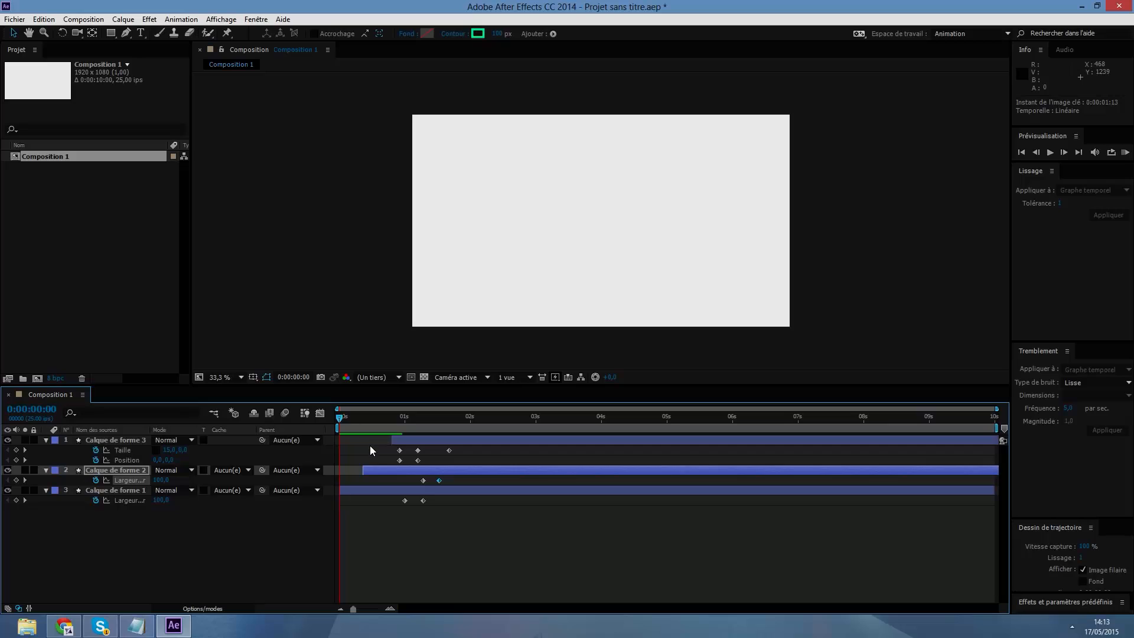
- Apply Expo easing of type Out to all keyframes of the three shape layers with the Ease and wizz script
drag(369, 446, 480, 540)
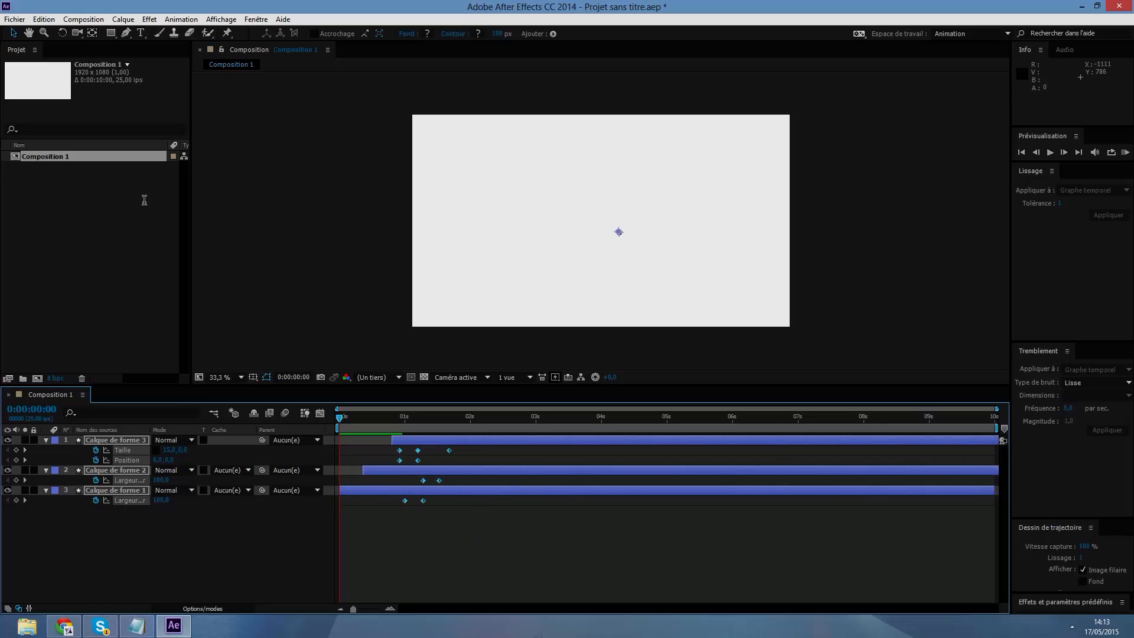
click(13, 20)
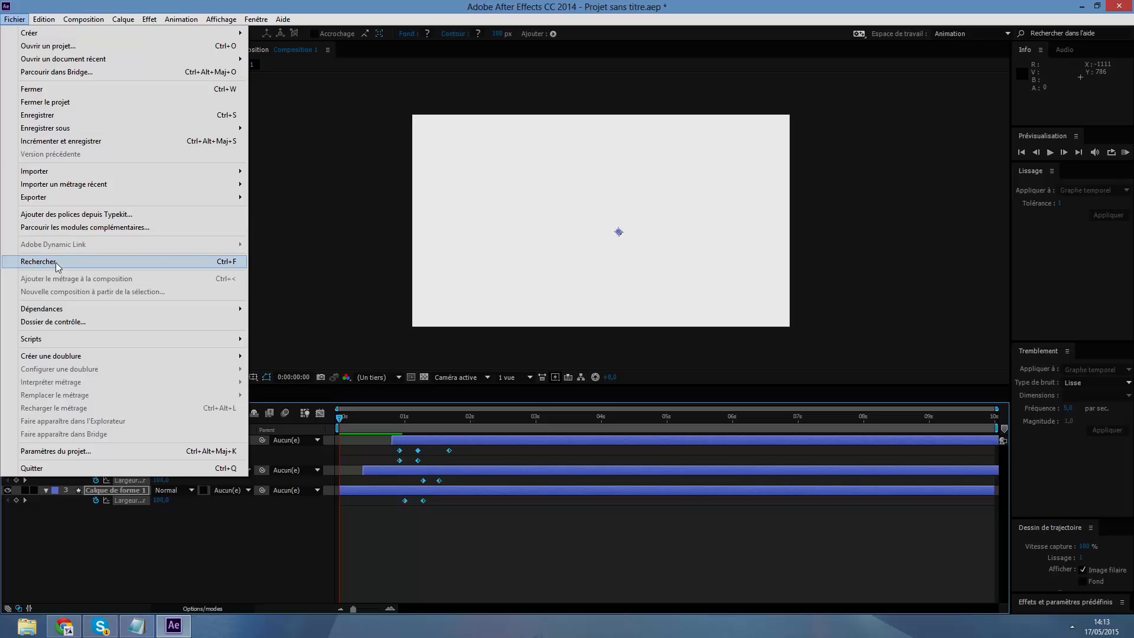
mouse_move(49, 341)
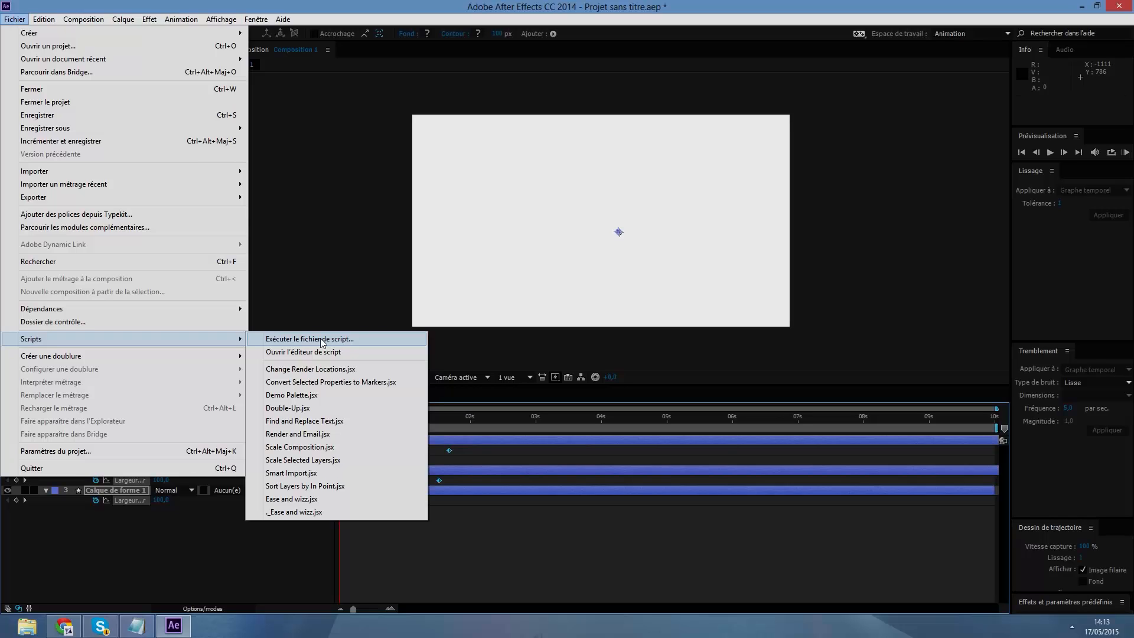
click(313, 500)
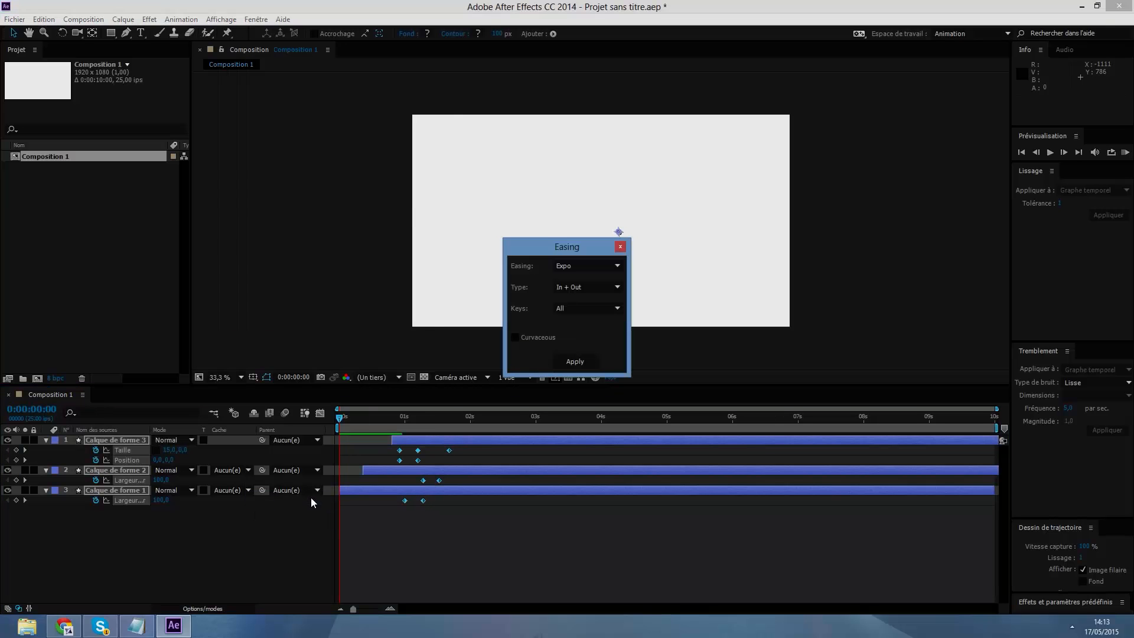
click(575, 265)
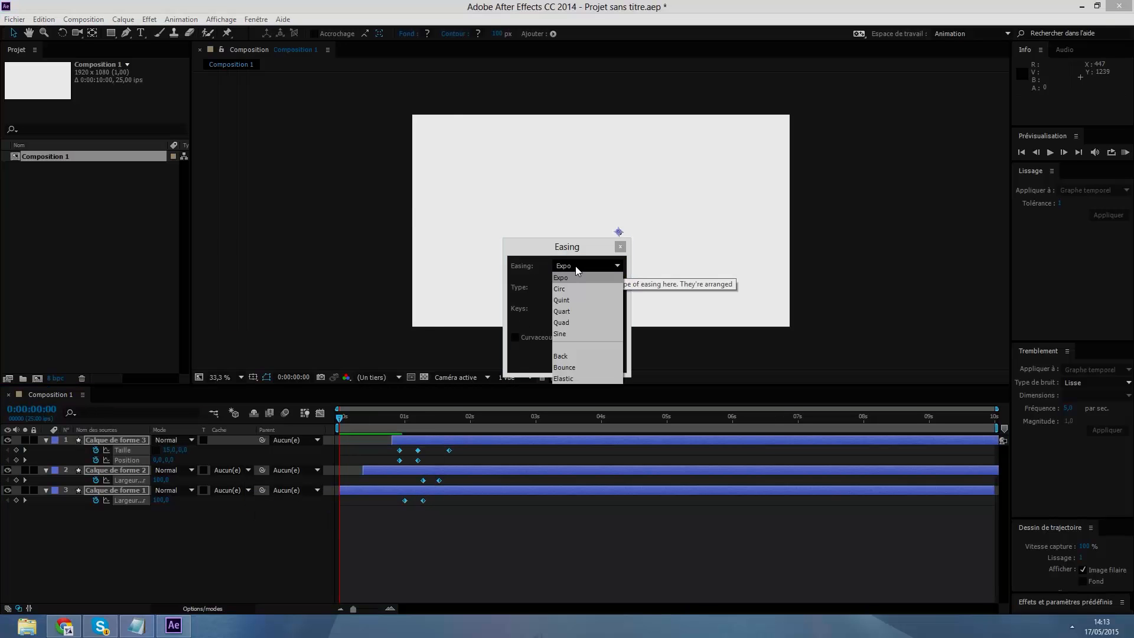
click(575, 266)
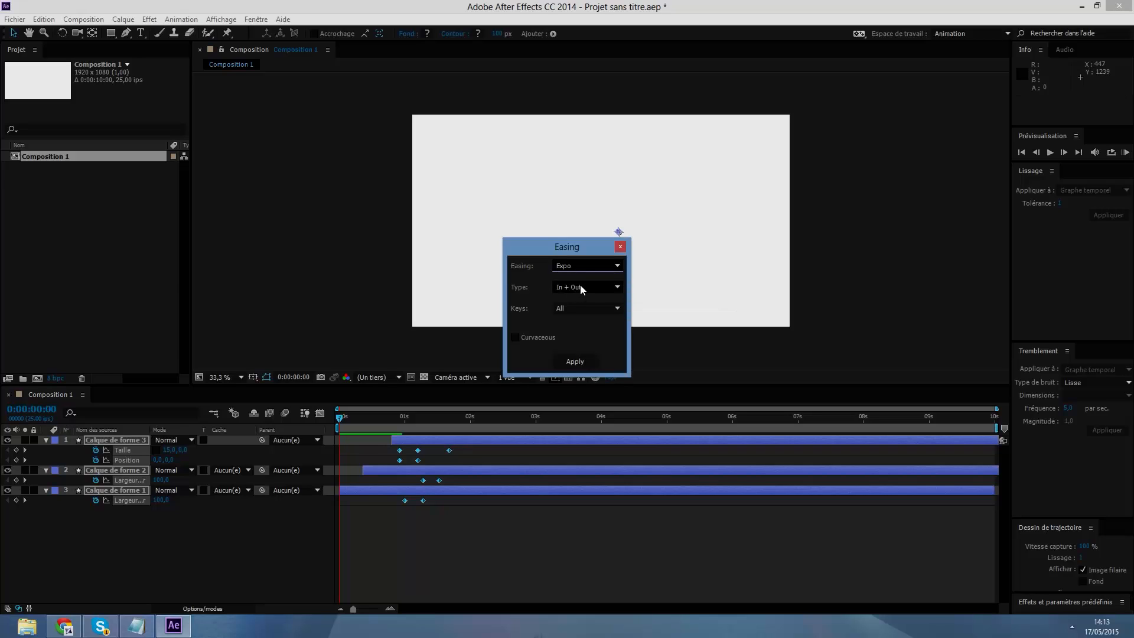
click(580, 287)
click(569, 322)
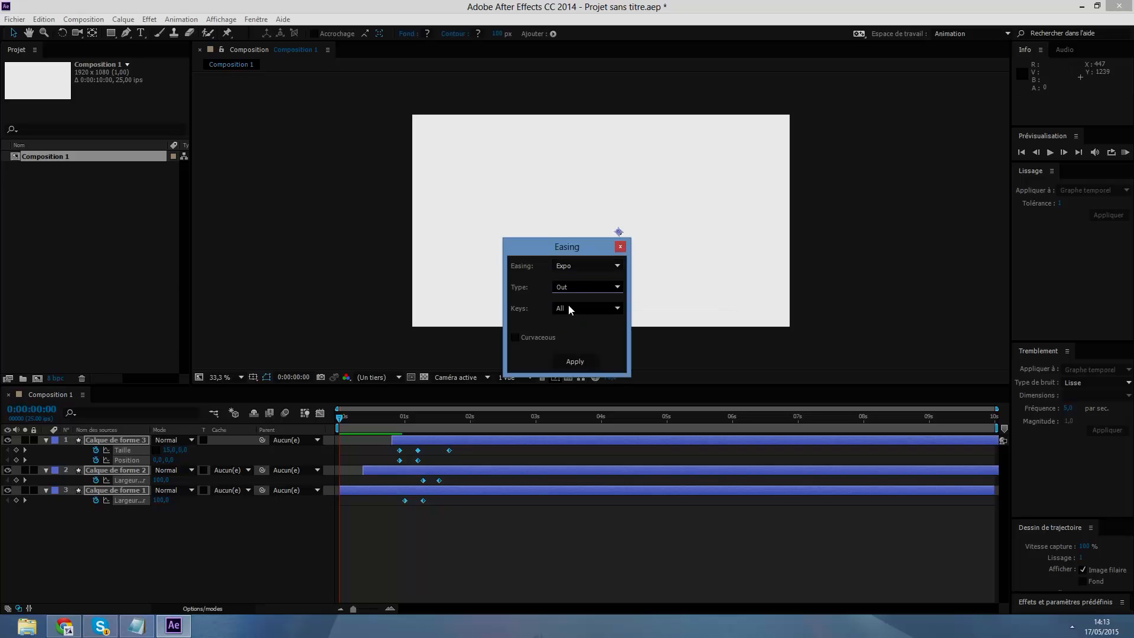
click(575, 361)
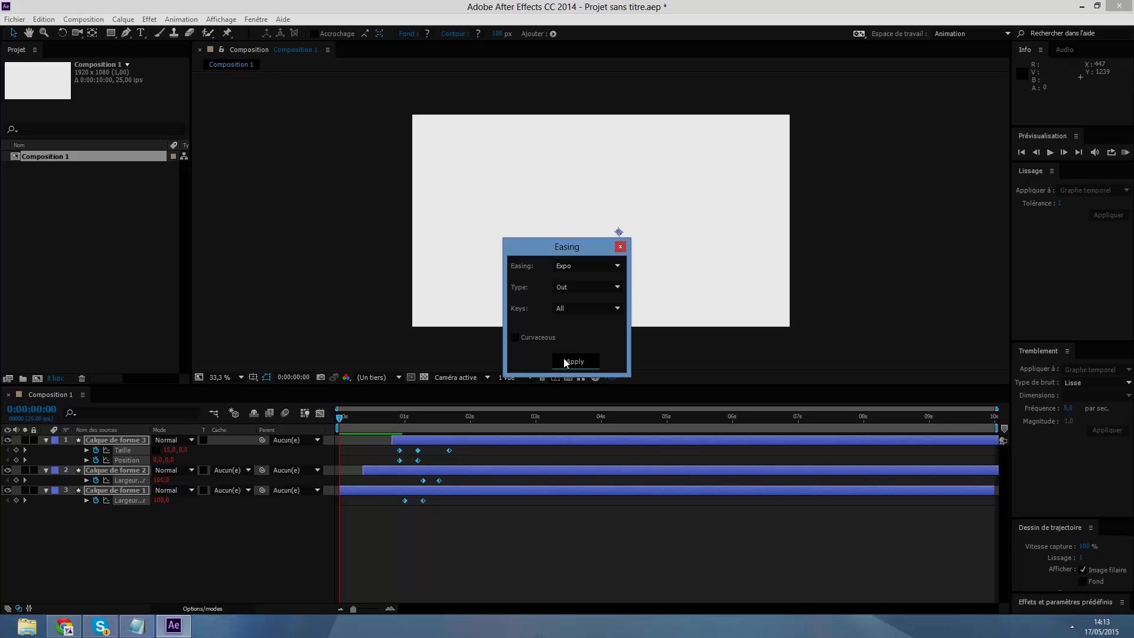
click(621, 247)
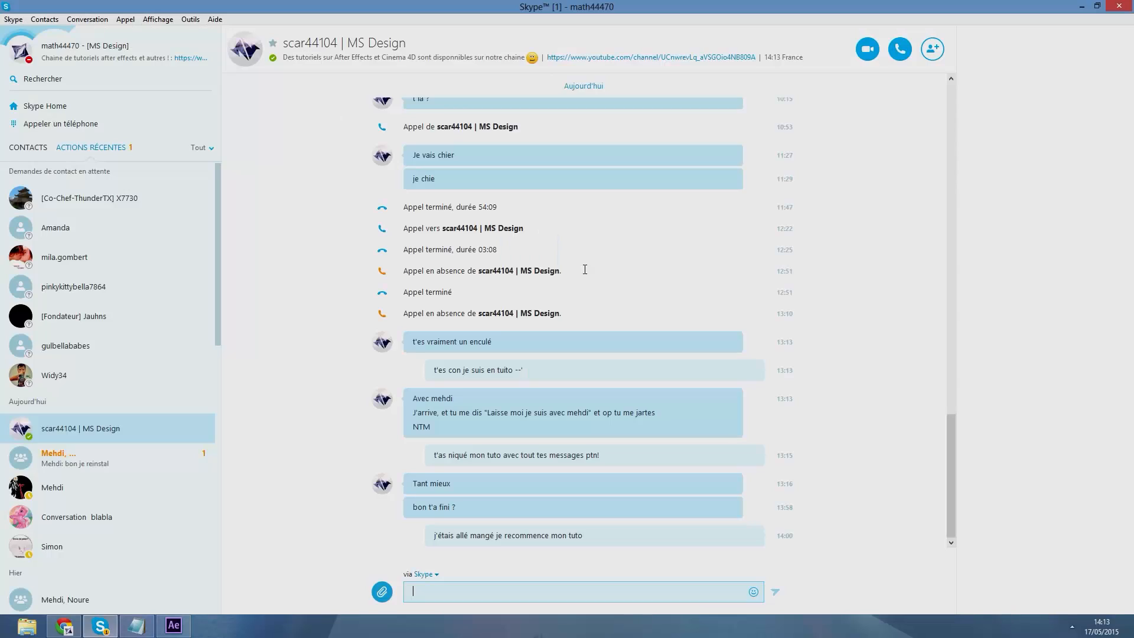
click(1081, 6)
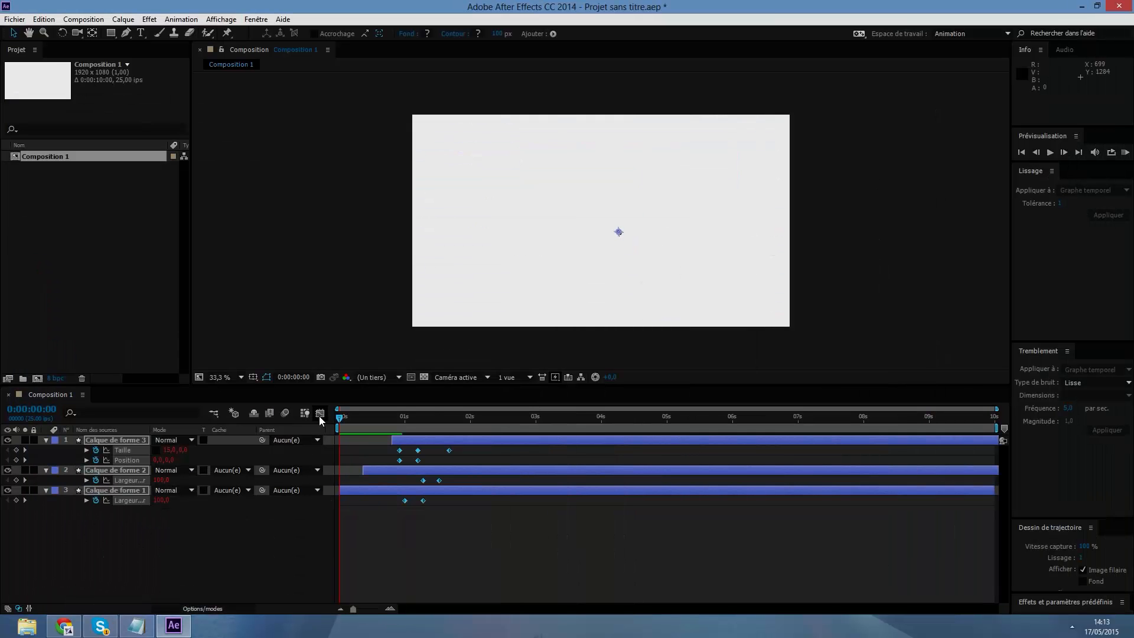
- Examine the eased curves of all layers and of Calque de forme 3's Taille property in the graph editor
click(320, 414)
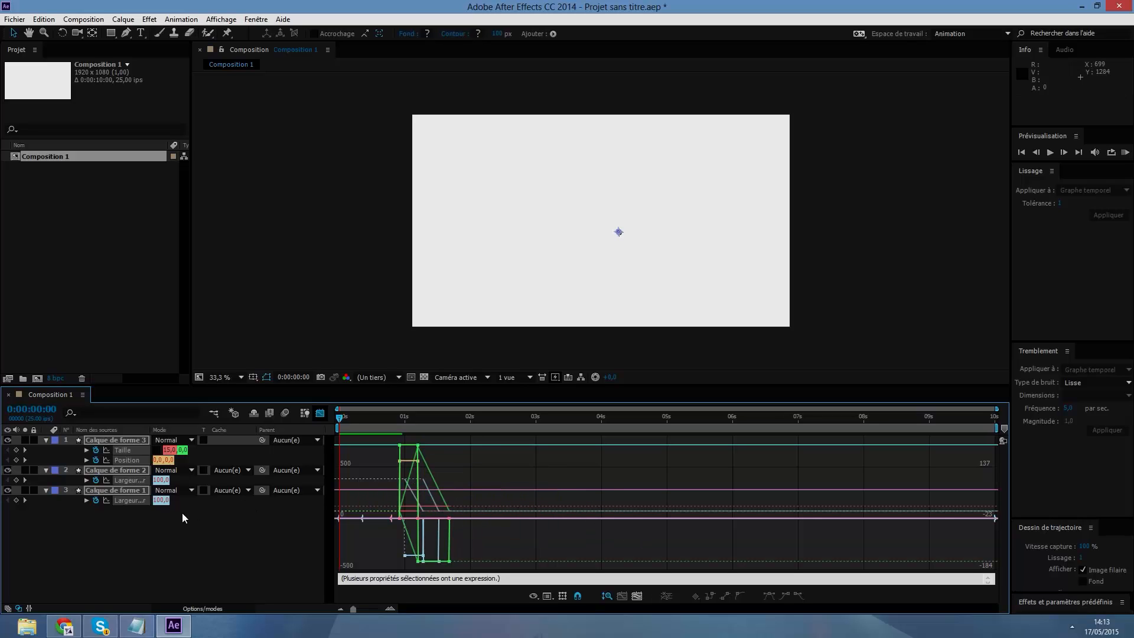
click(106, 536)
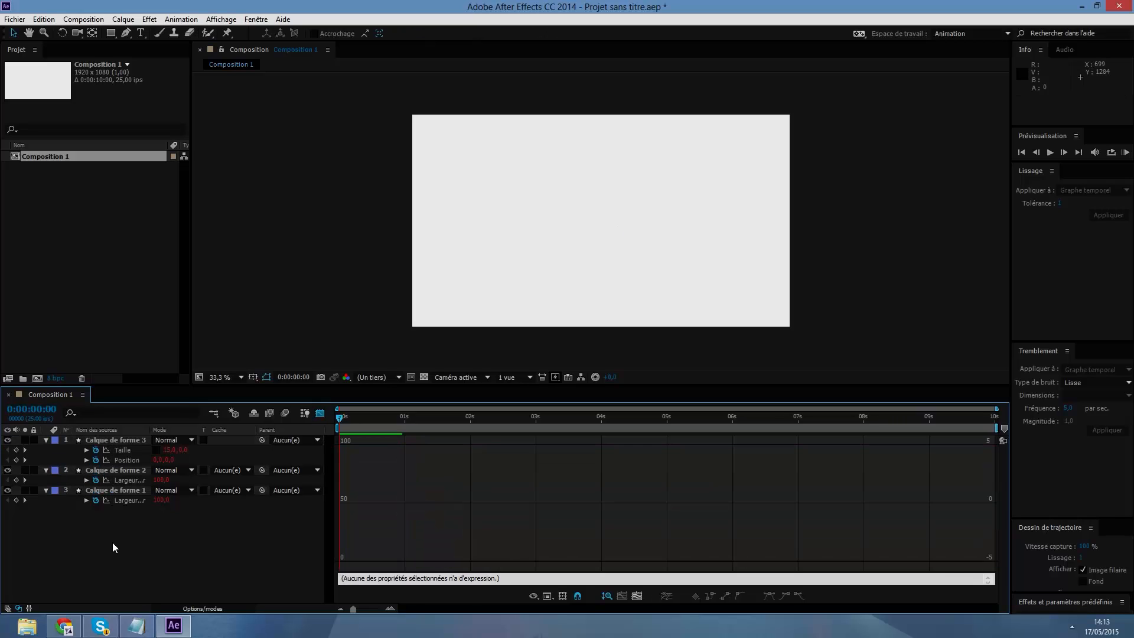
click(121, 450)
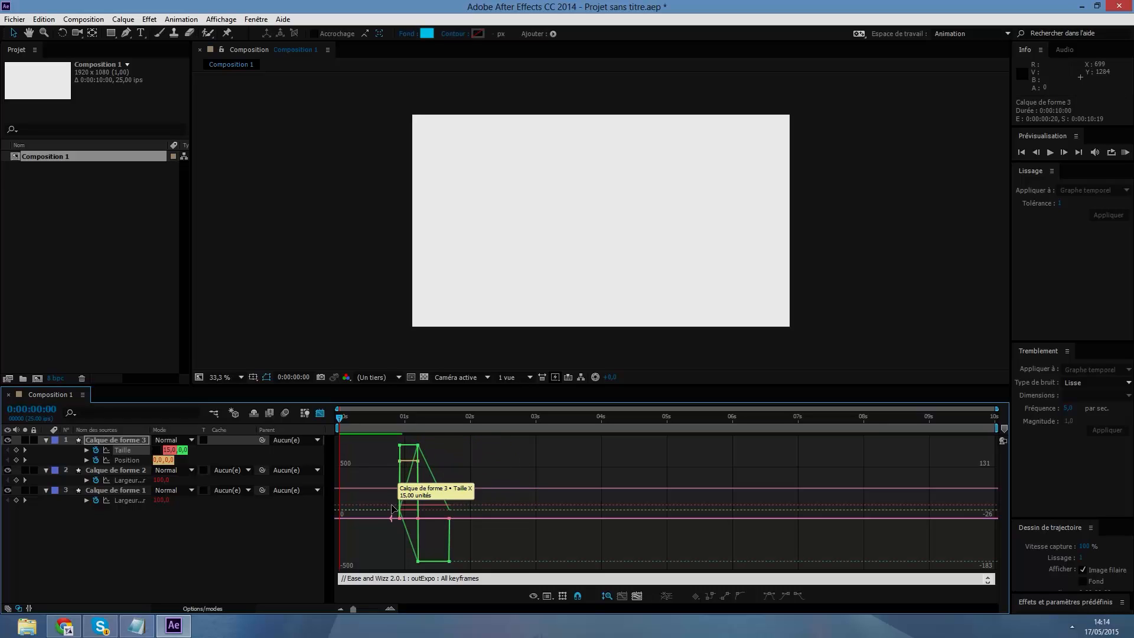
click(321, 412)
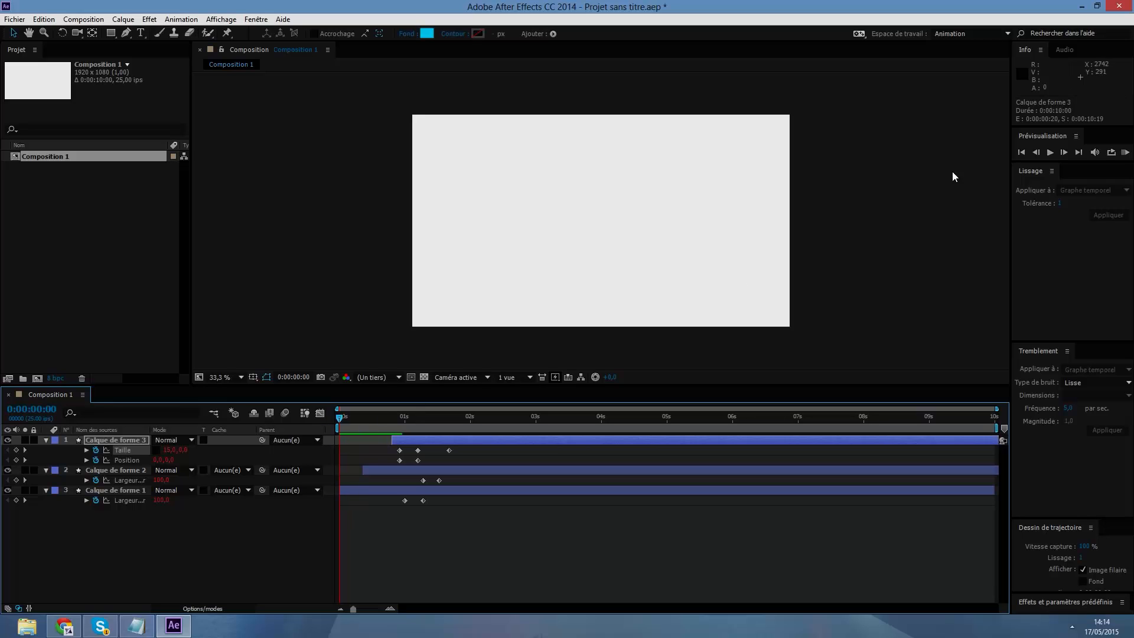
- Preview the eased animation of the three shape layers twice
click(1047, 155)
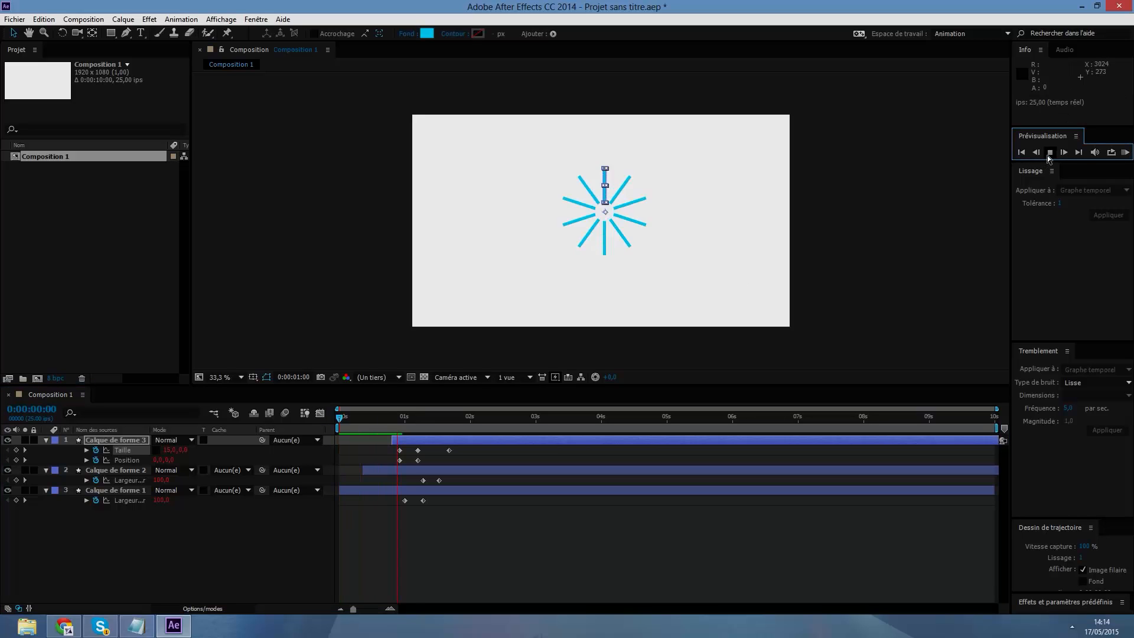
click(1049, 152)
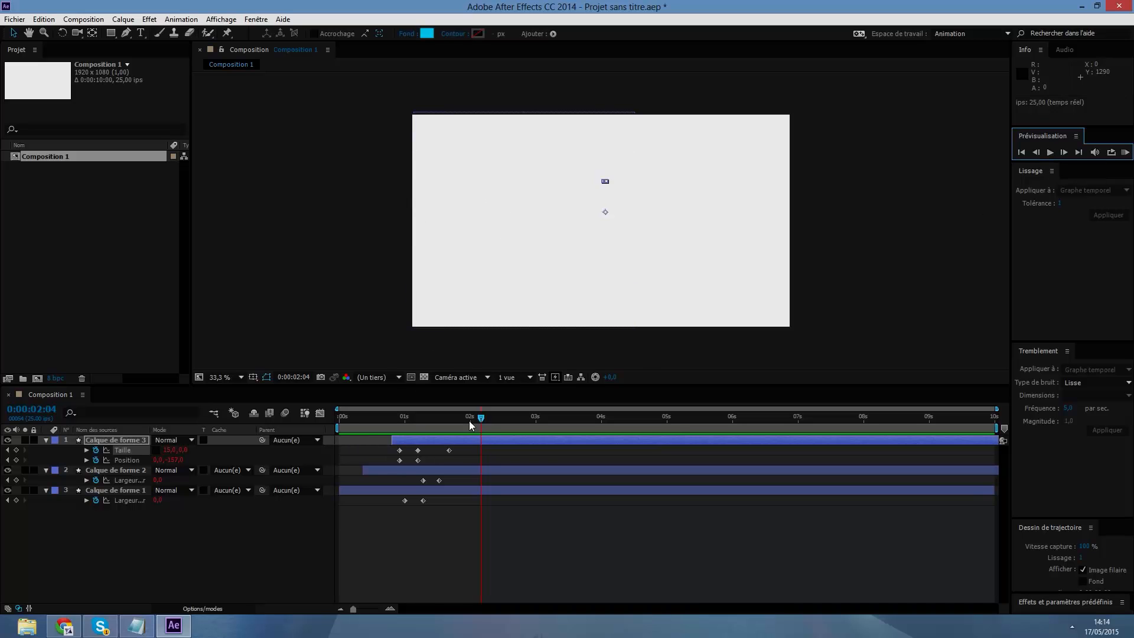
drag(481, 421, 385, 430)
click(1049, 152)
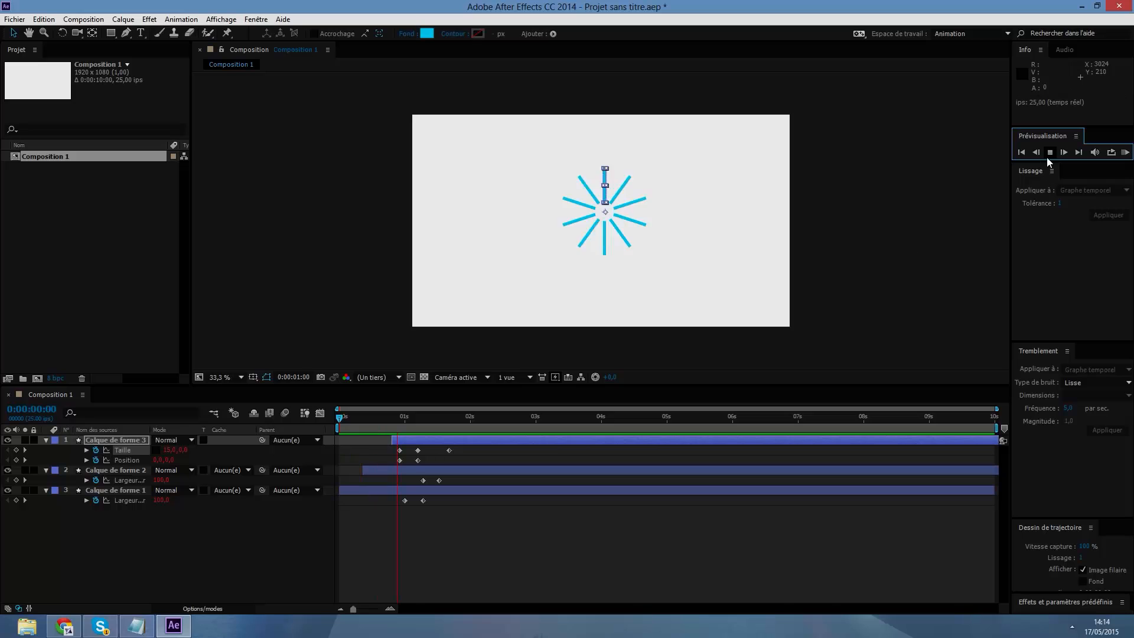
click(1049, 153)
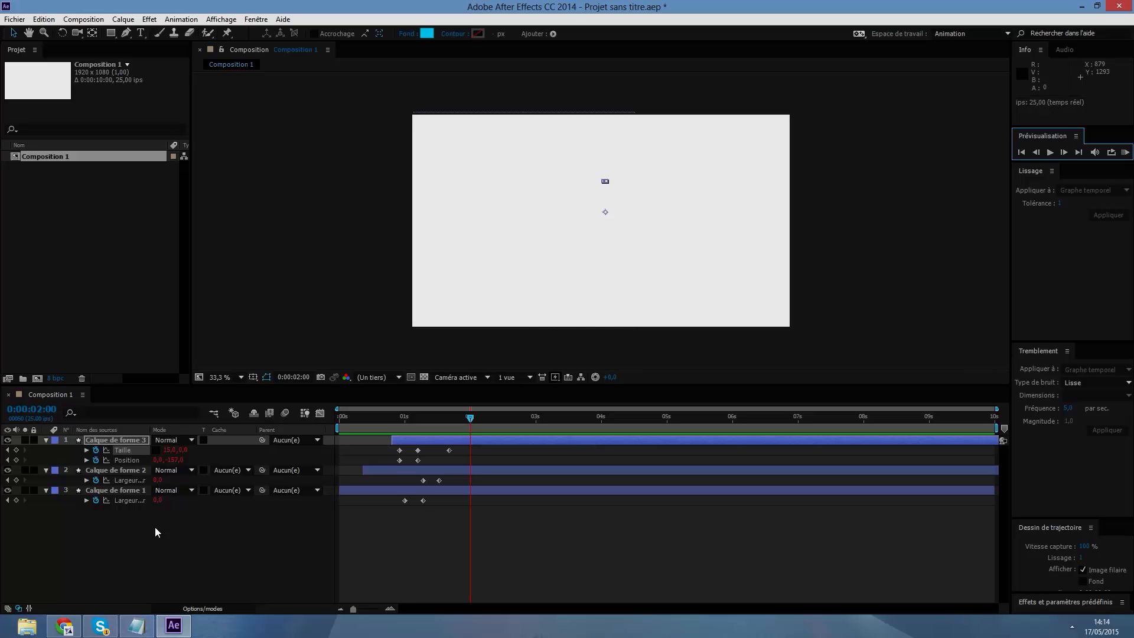
- Expand Calque de forme 3's full contents and examine its gradient stroke, Fond 1 and Répétition 1 properties alongside the rectangle path keyframes
click(45, 440)
click(45, 440)
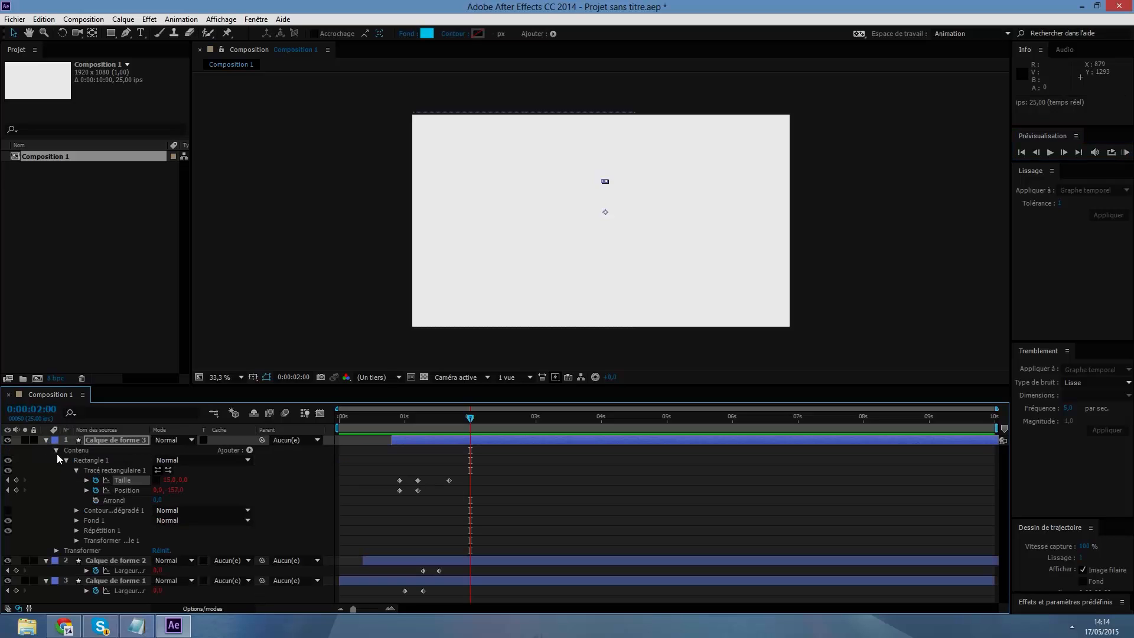
click(76, 510)
scroll(74, 509, down, 3)
scroll(91, 515, down, 2)
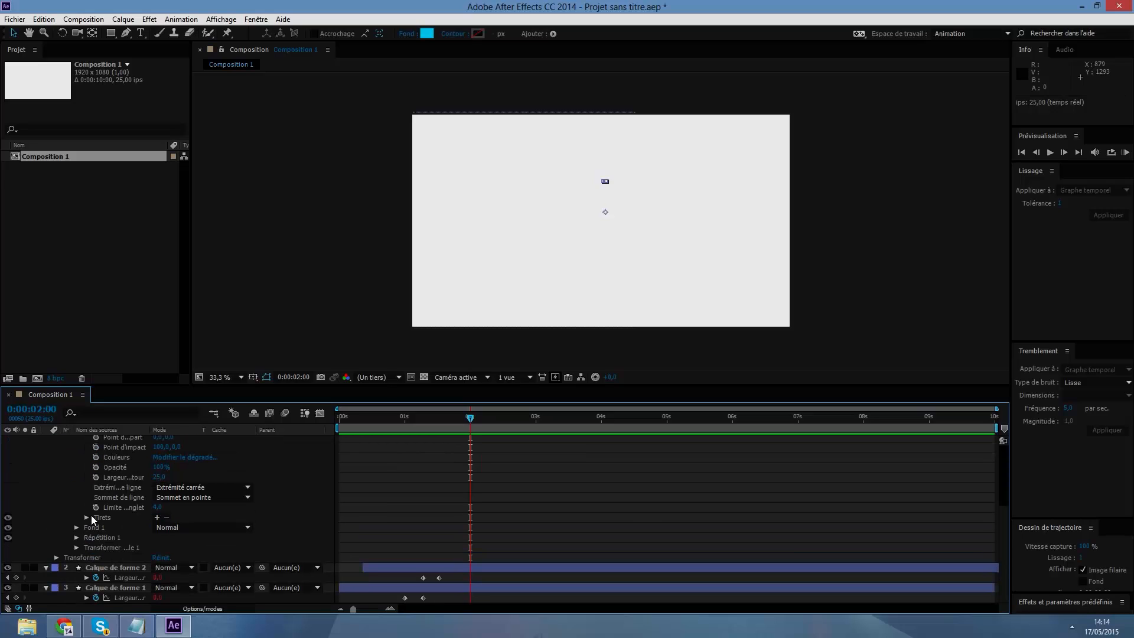
click(76, 528)
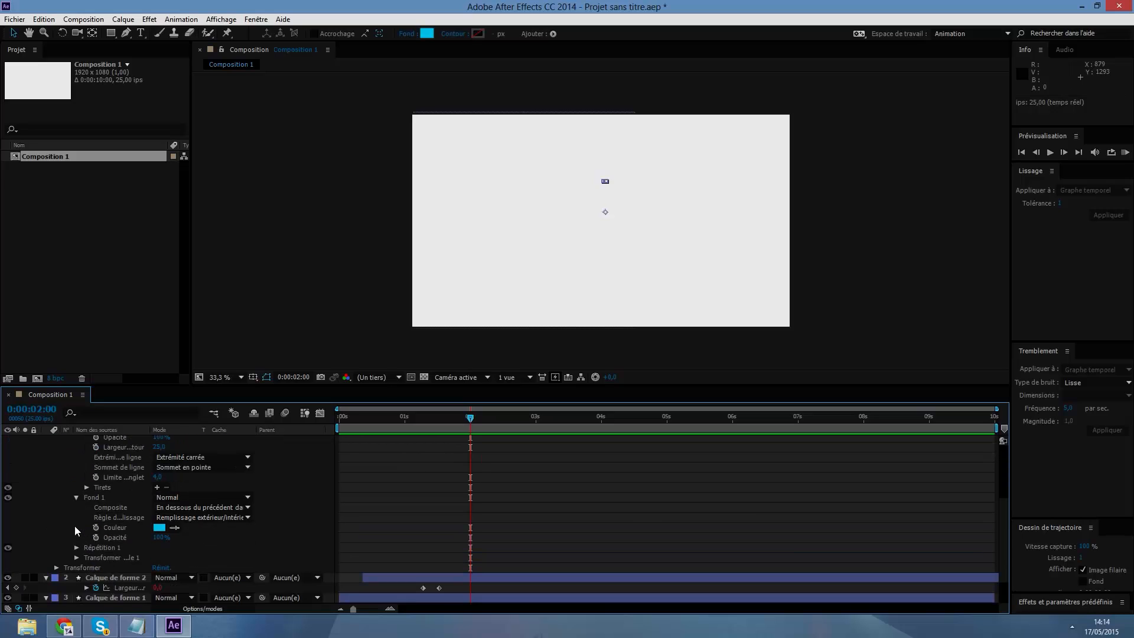
scroll(74, 525, down, 2)
click(77, 537)
scroll(78, 534, down, 2)
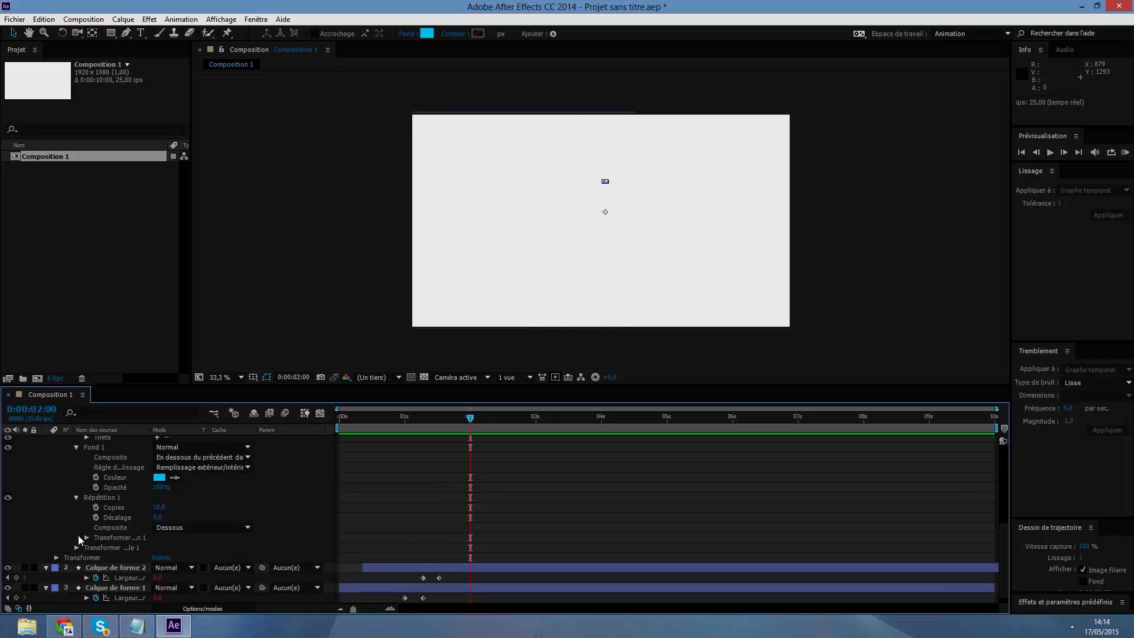
click(82, 568)
scroll(279, 562, up, 9)
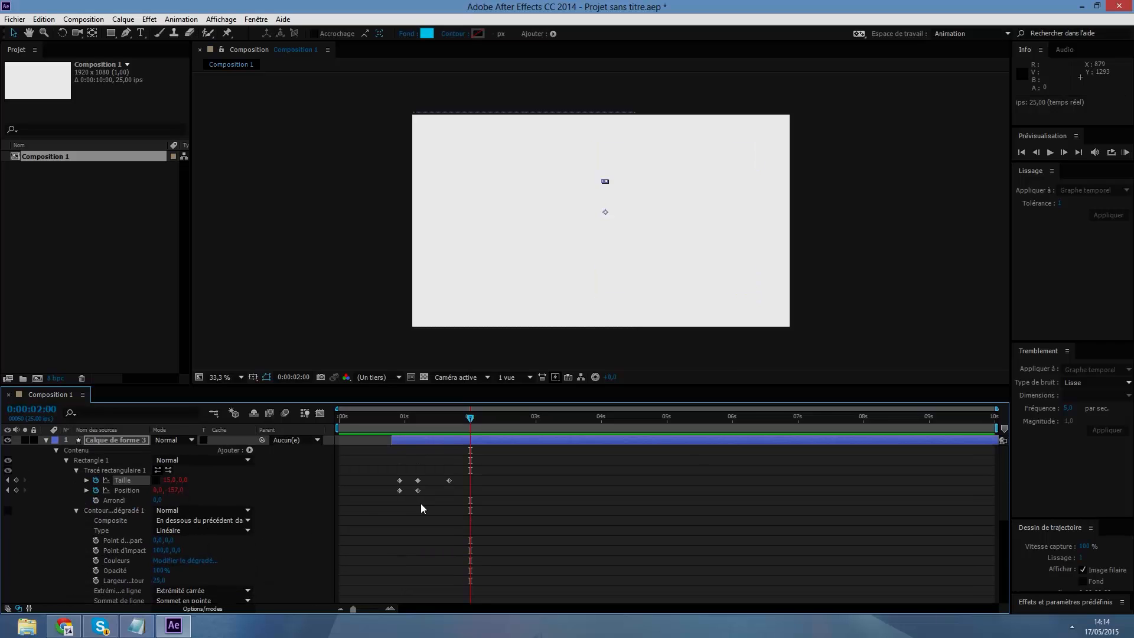